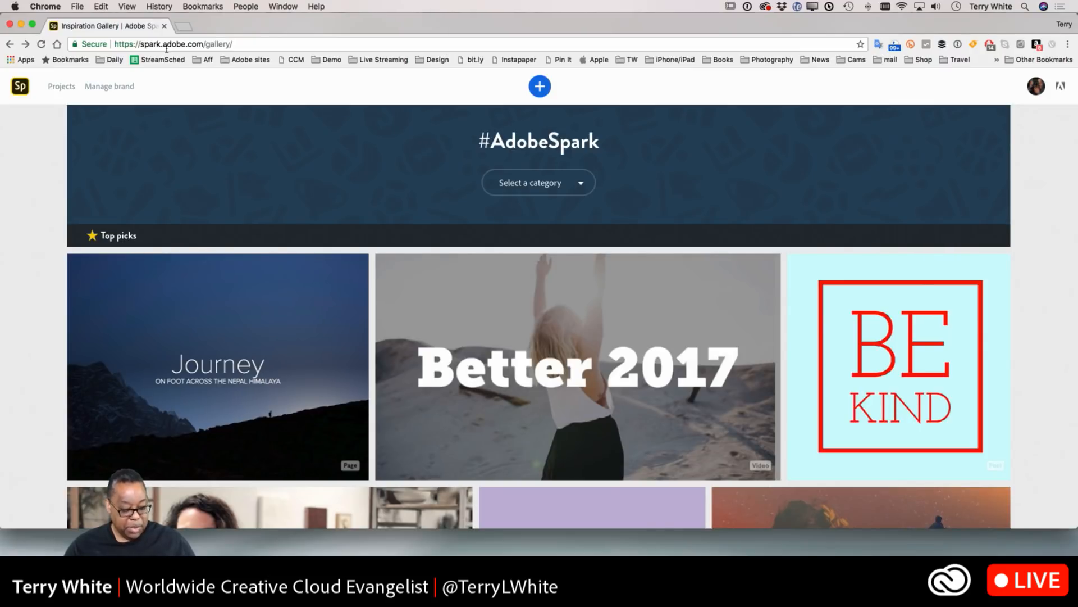
- Bring the mirrored iPhone screen into view to examine its Adobe apps folder, and return to the Spark gallery in Chrome
key(alt+super+8)
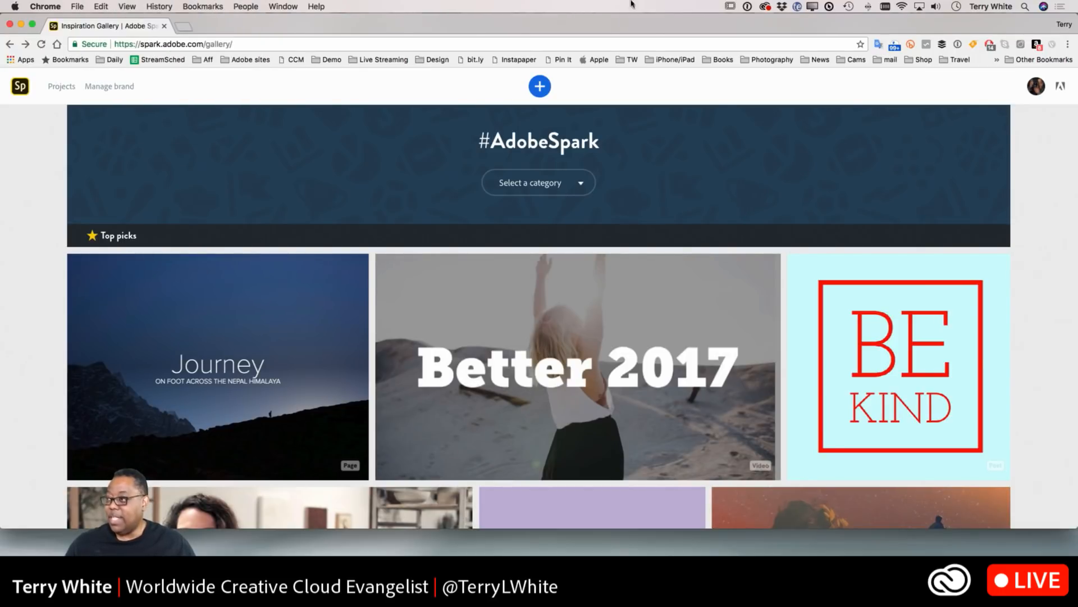
drag(1077, 84, 782, 35)
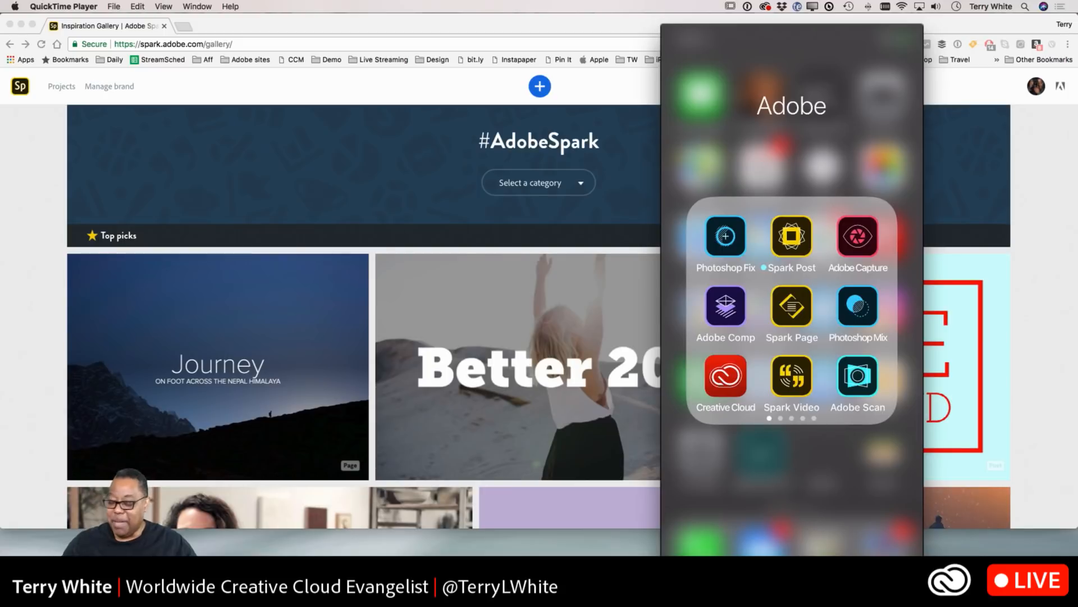
drag(810, 31, 1077, 93)
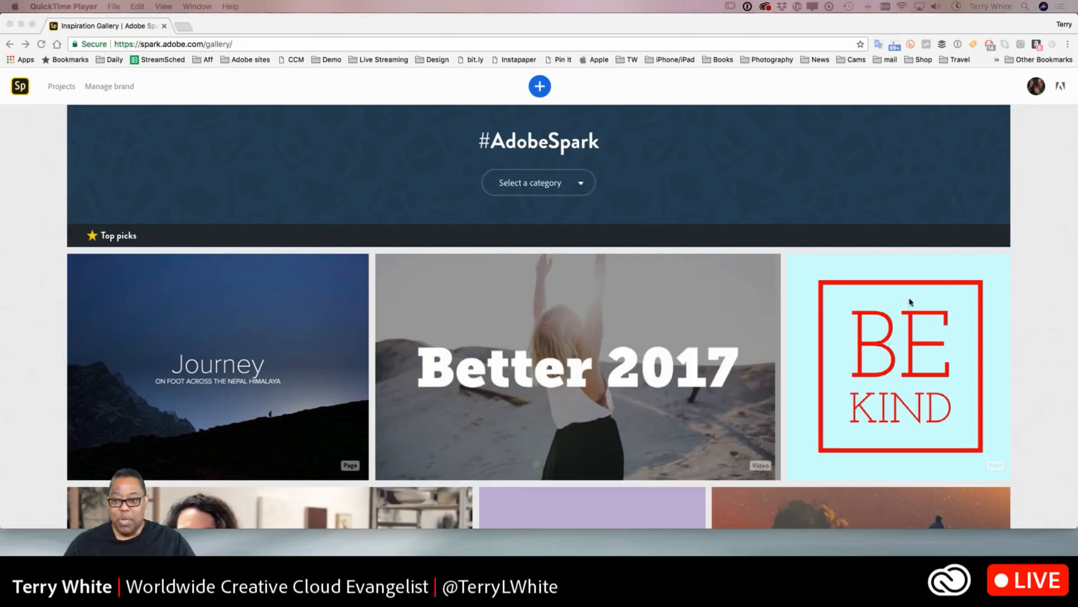
click(716, 92)
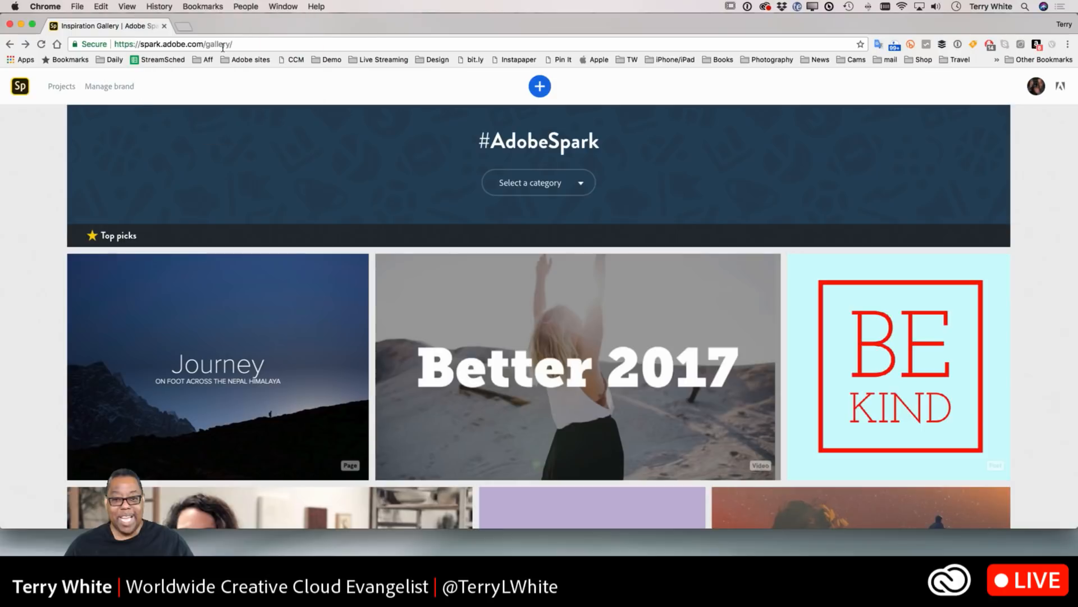
- Open the Travel category of the inspiration gallery and look through its example projects
scroll(419, 225, down, 10)
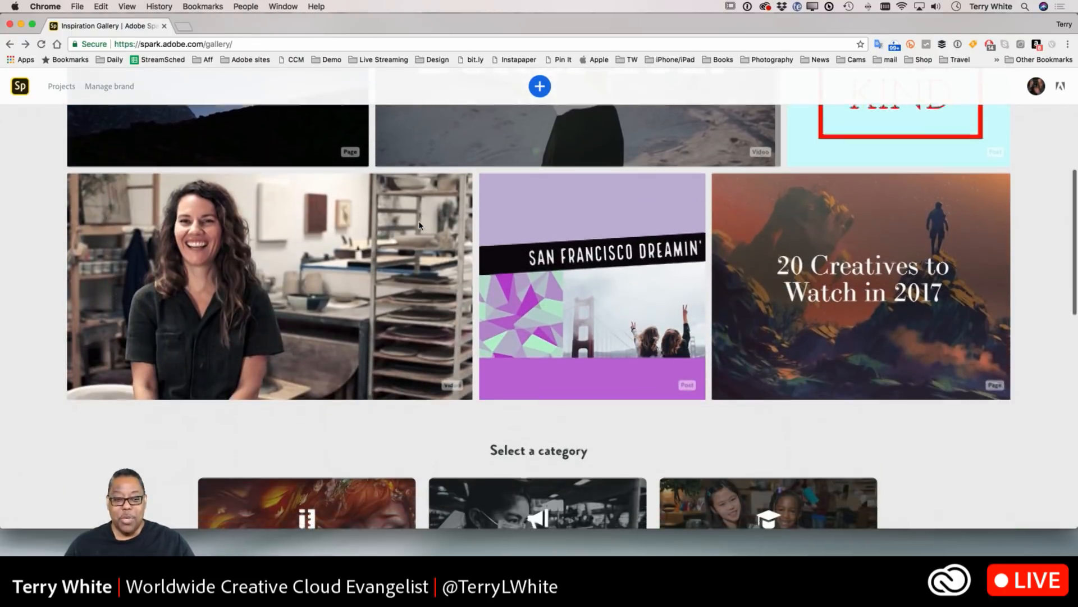
scroll(419, 225, down, 5)
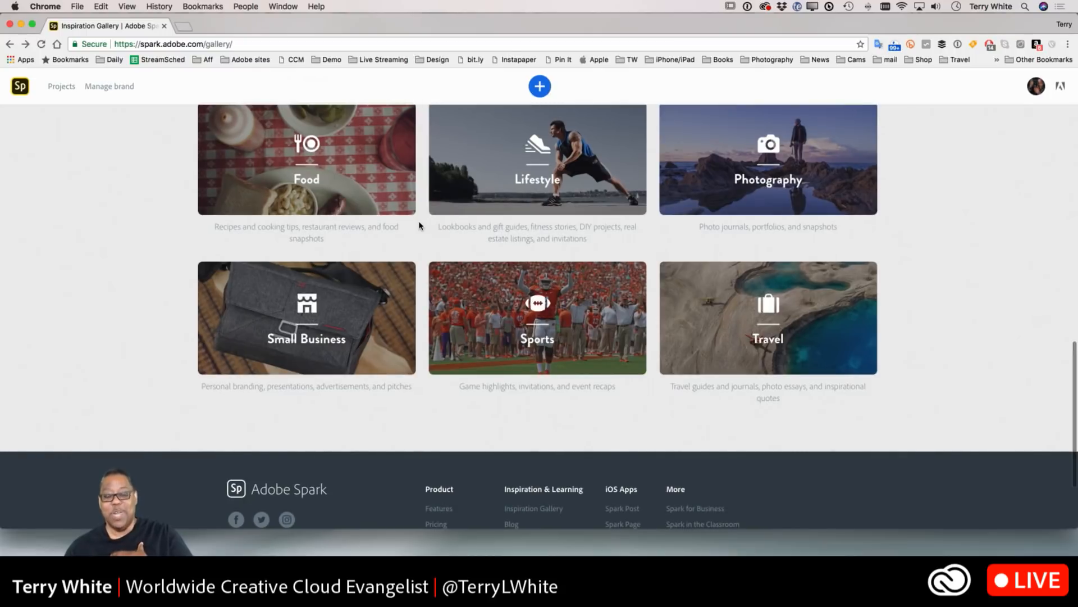
click(745, 309)
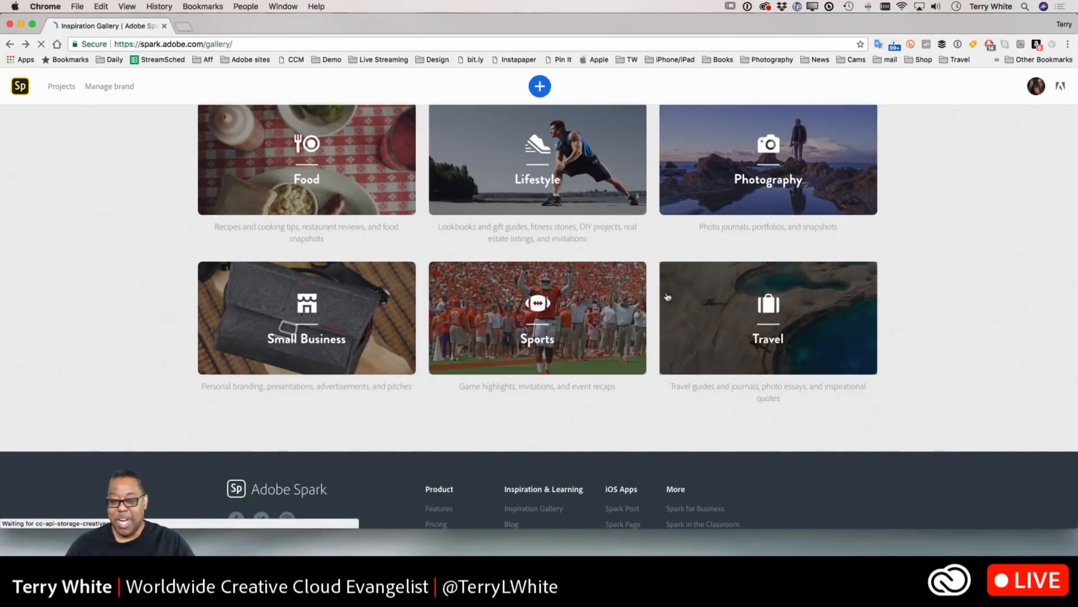
scroll(528, 271, down, 8)
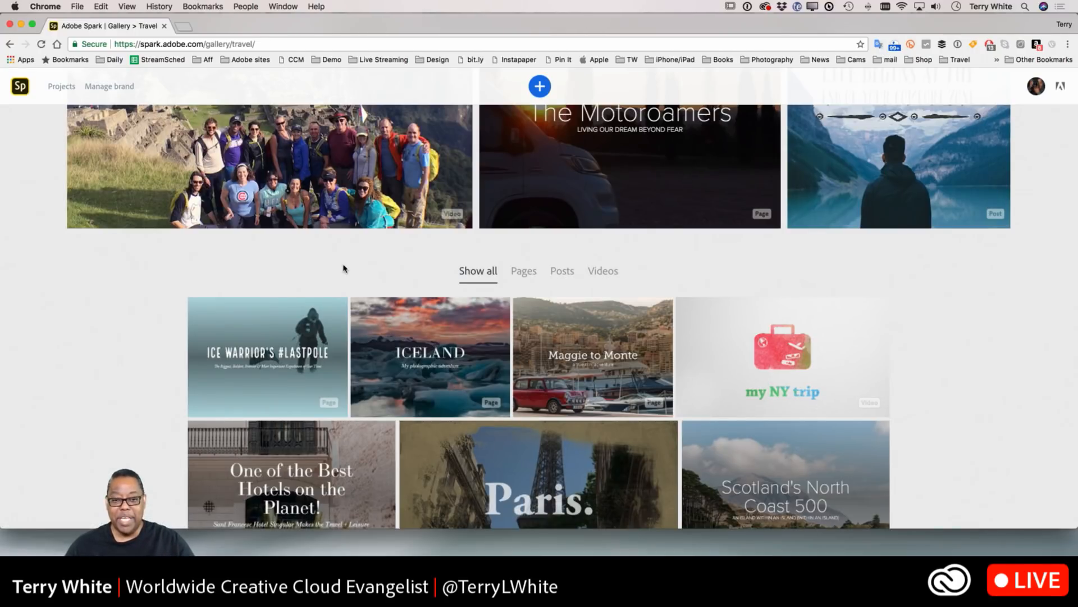
scroll(344, 269, up, 10)
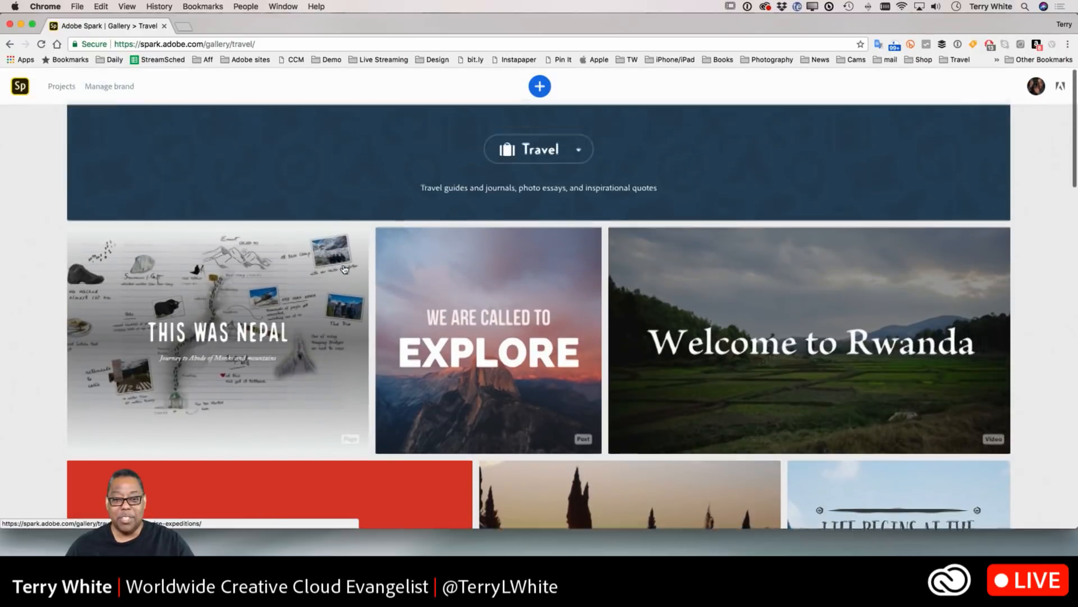
scroll(592, 310, down, 5)
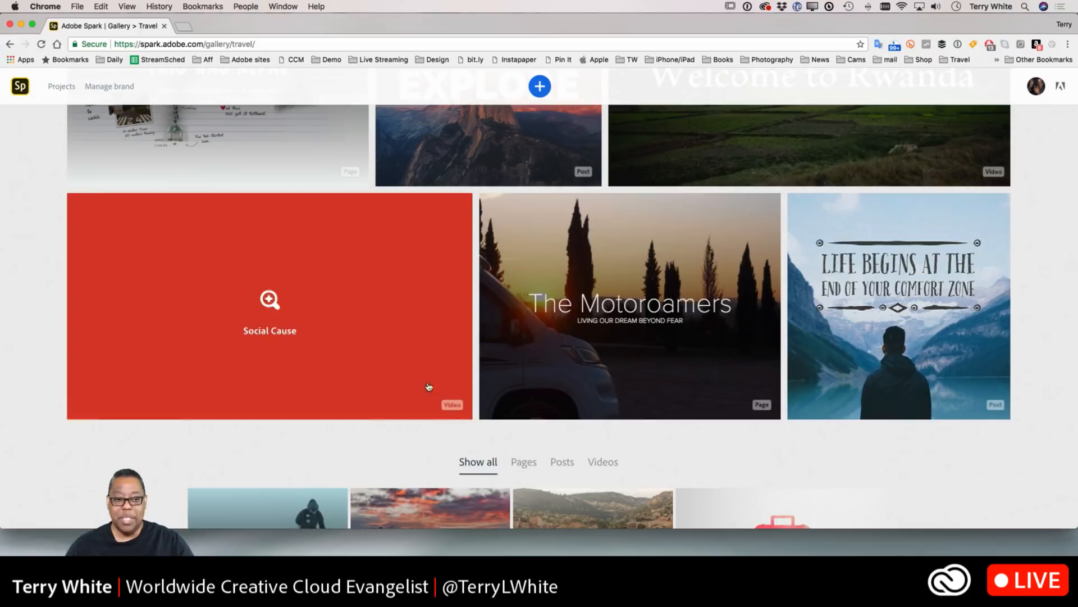
scroll(438, 348, up, 5)
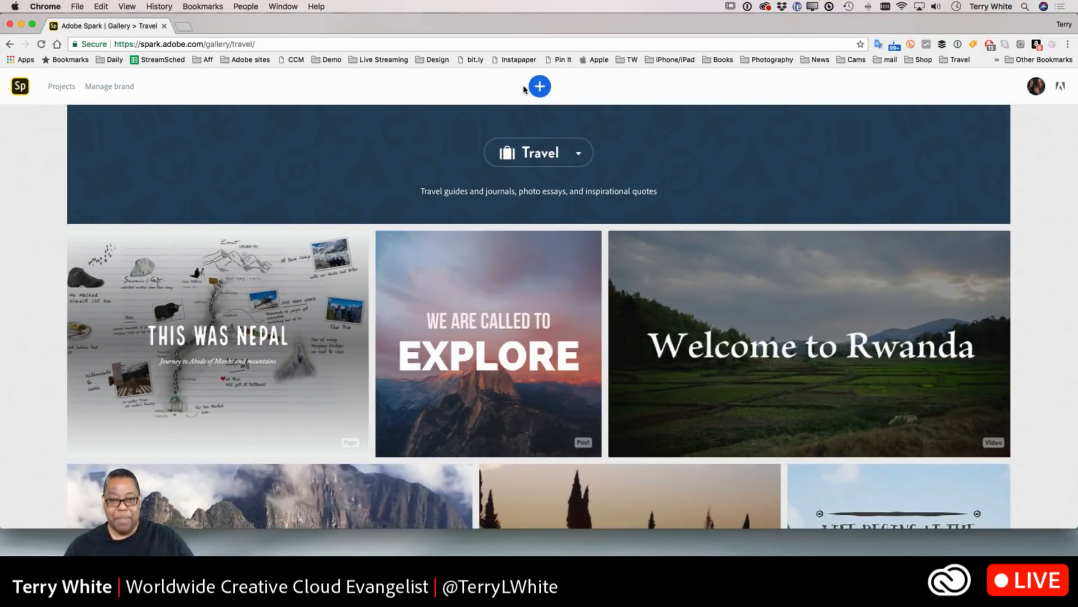
- Start a new Post project and look through the TW brand templates
click(540, 87)
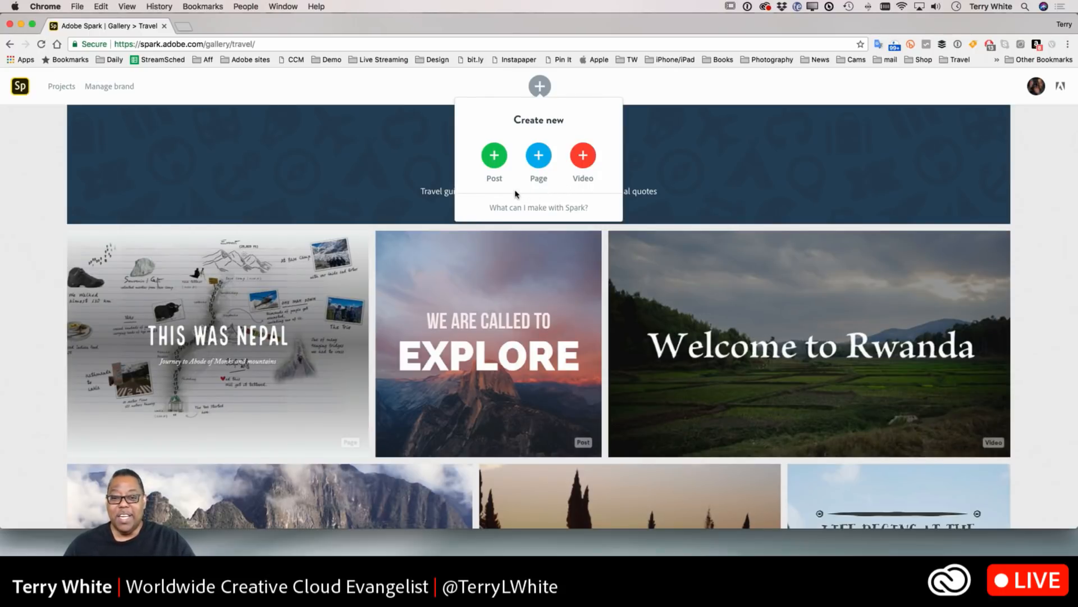
click(490, 164)
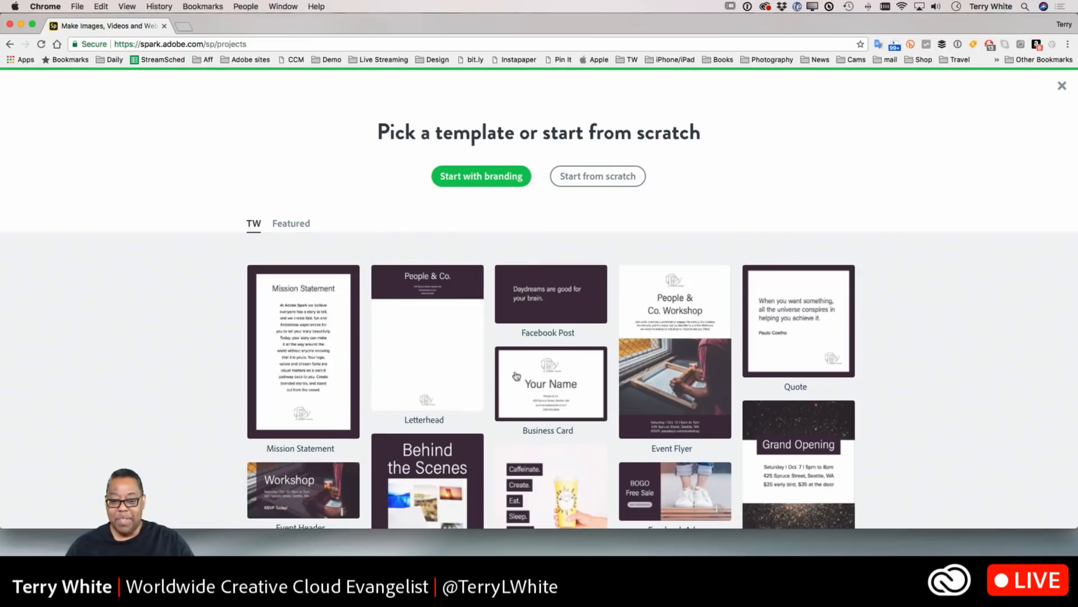
scroll(616, 386, down, 5)
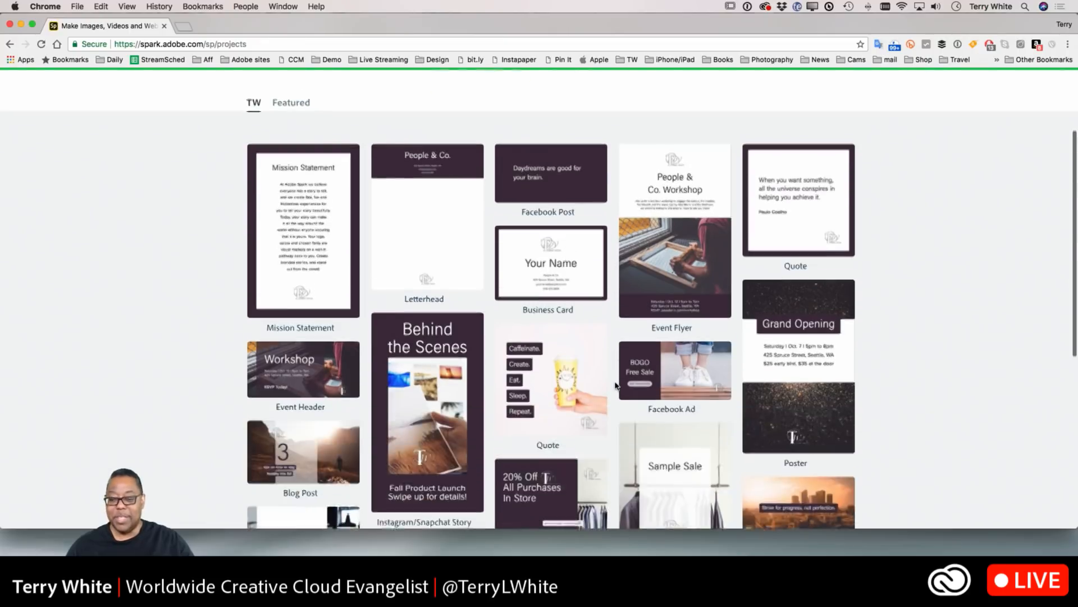
scroll(616, 385, down, 3)
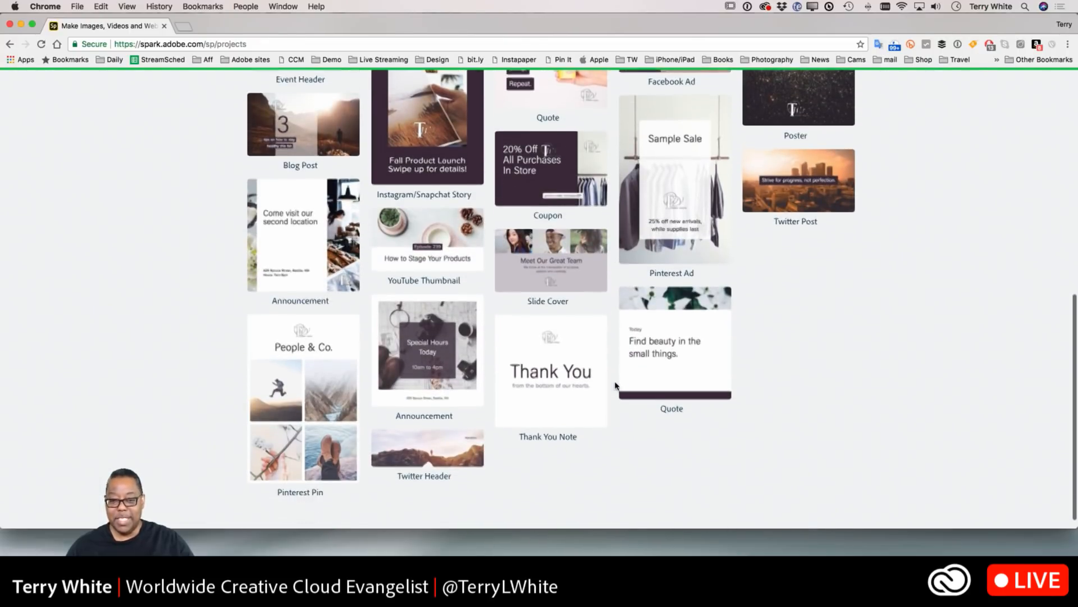
scroll(616, 386, up, 10)
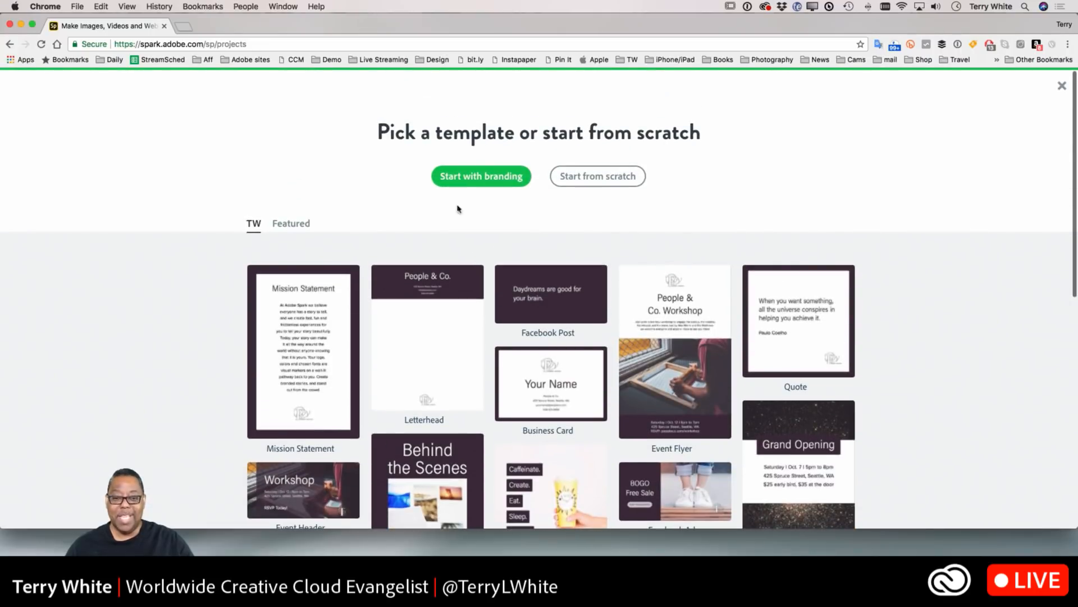
- Create the post from the "Just Go." Instagram template in the Travel group of the Featured templates
click(291, 224)
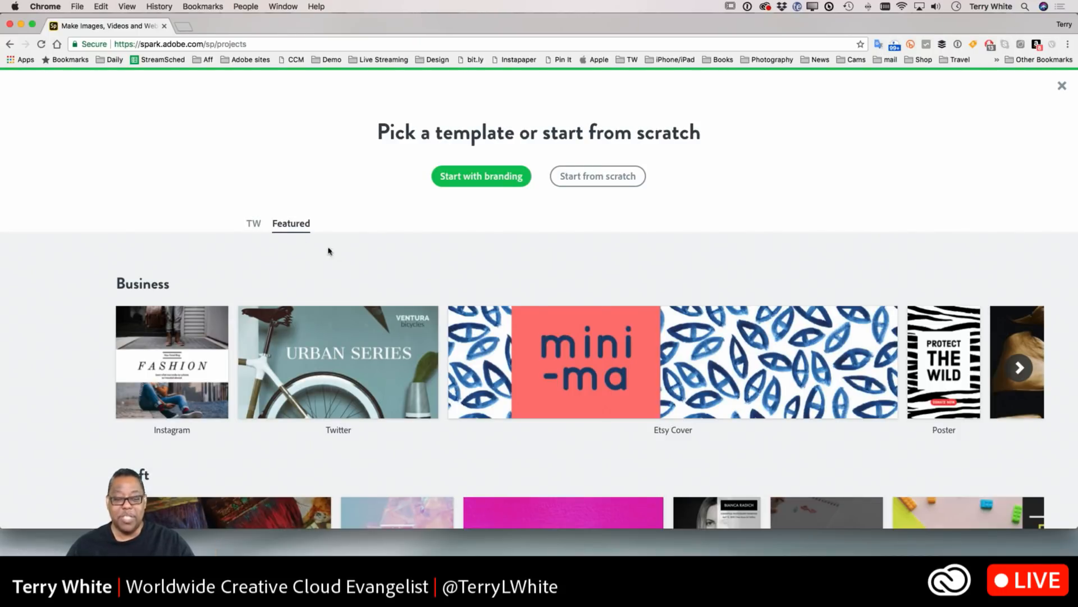
scroll(331, 251, down, 6)
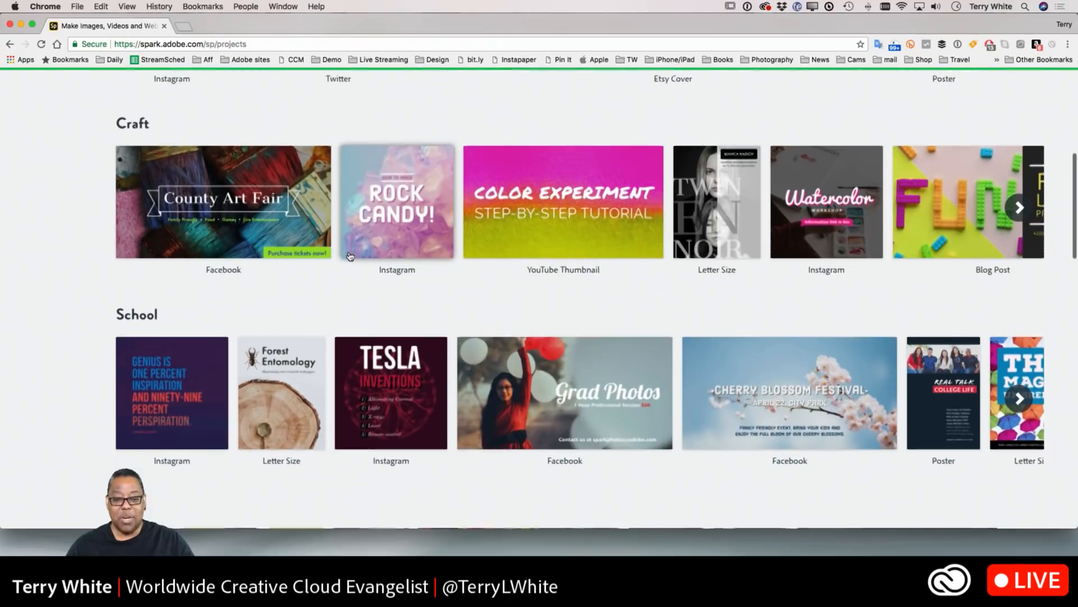
scroll(349, 256, down, 5)
scroll(349, 255, down, 6)
scroll(350, 255, down, 2)
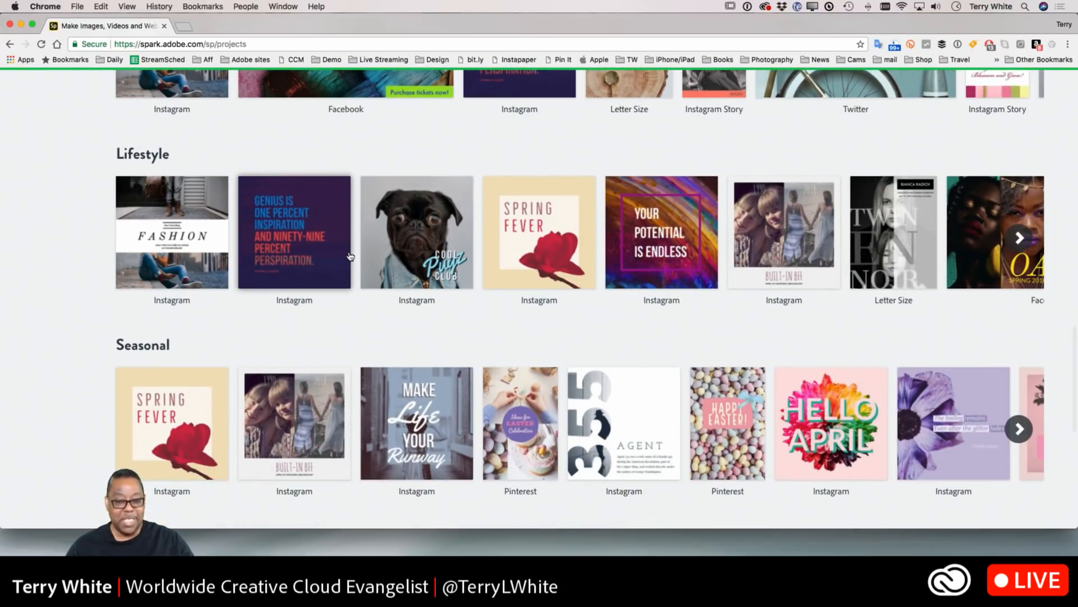
scroll(350, 255, down, 3)
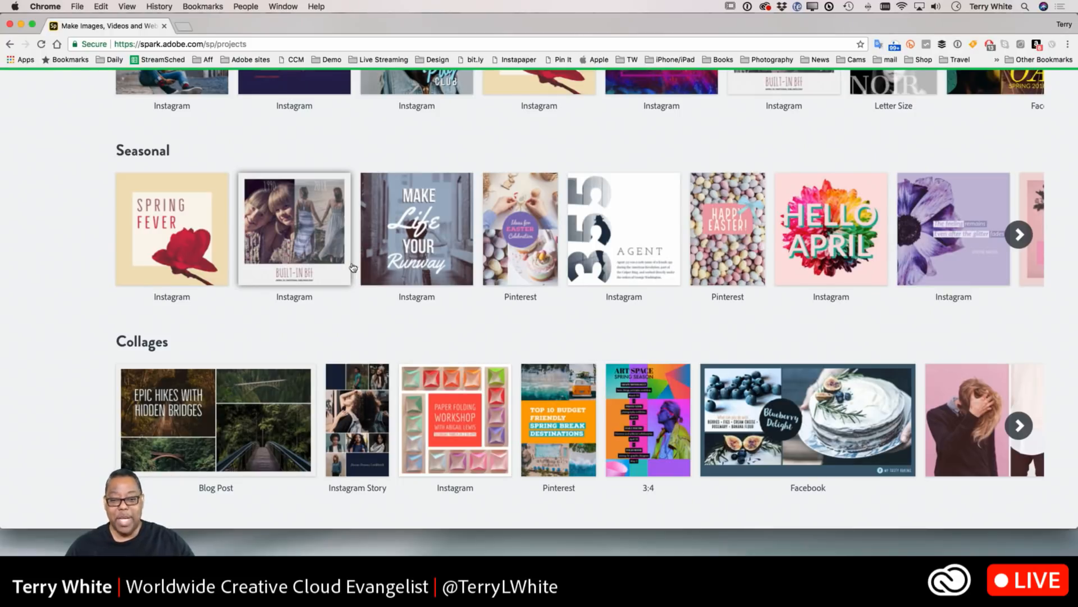
scroll(474, 339, down, 3)
scroll(474, 339, down, 5)
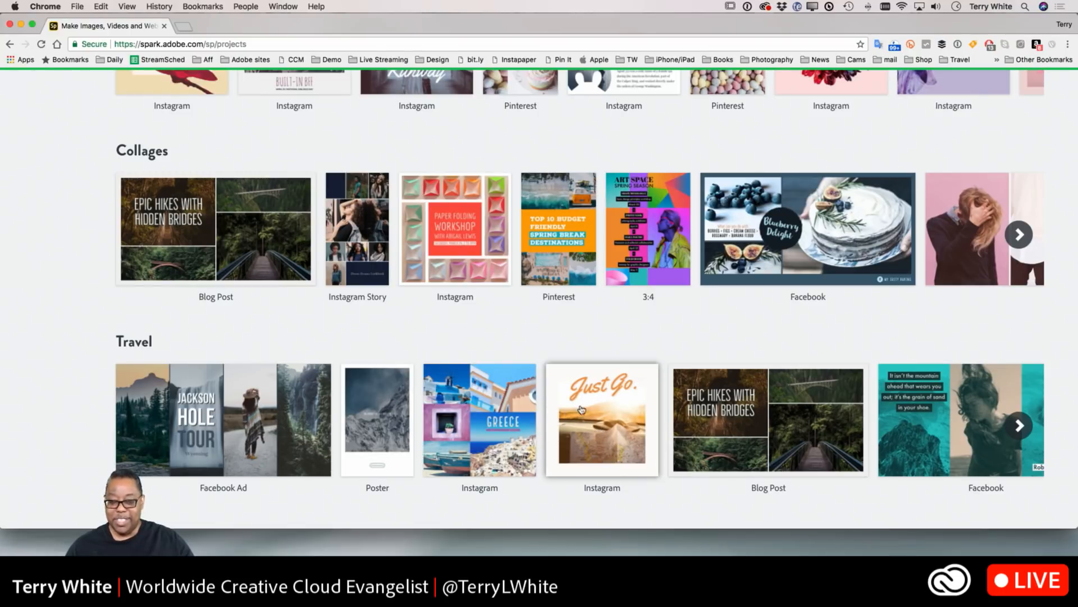
click(600, 446)
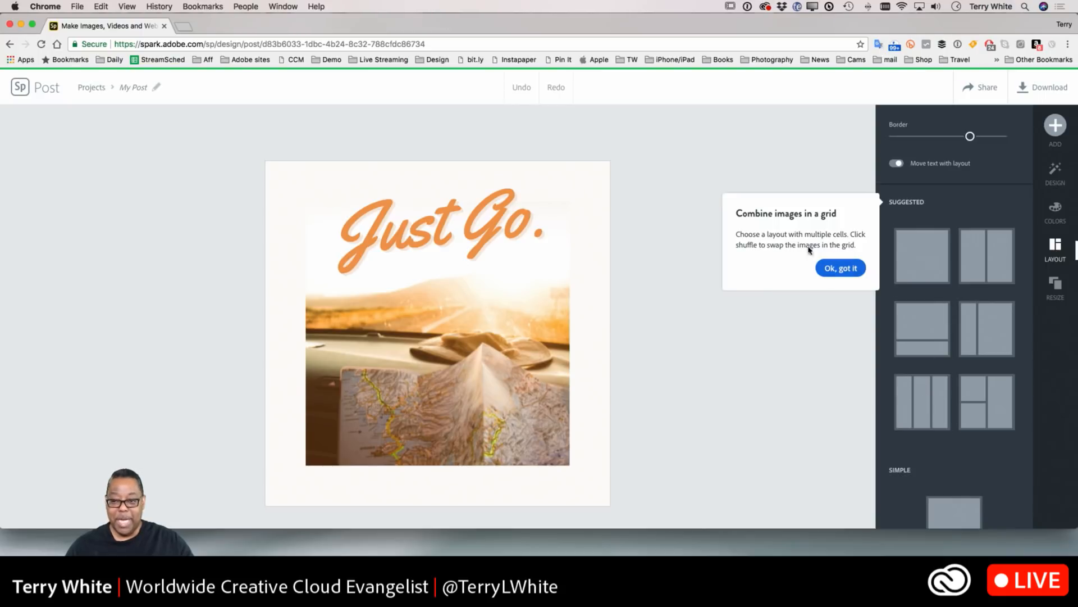
- Dismiss the image grid tip and apply the suggested single-cell layout to the post
click(840, 267)
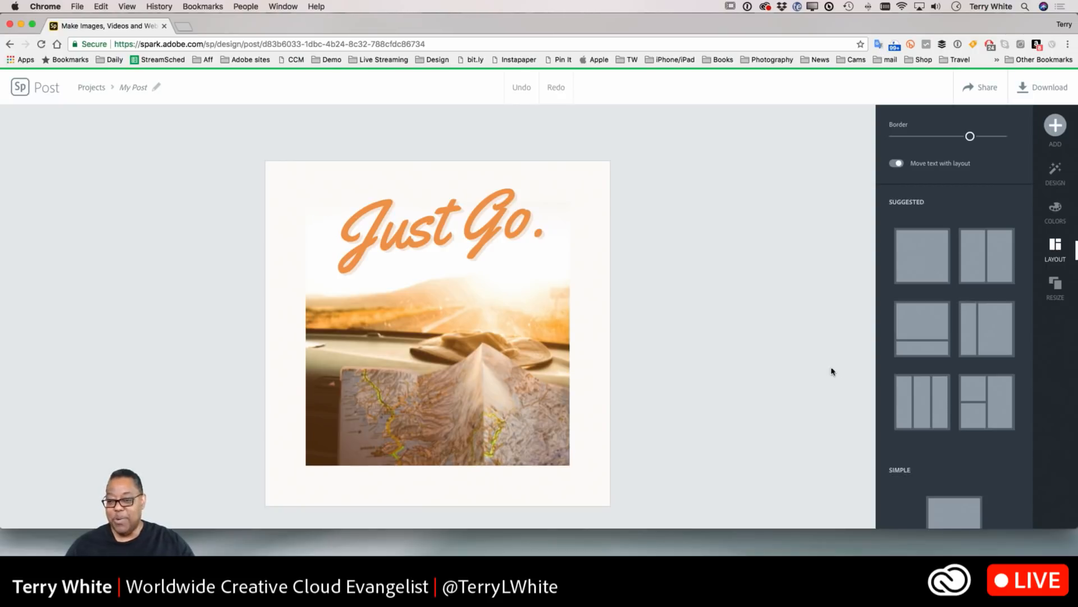
scroll(901, 381, down, 4)
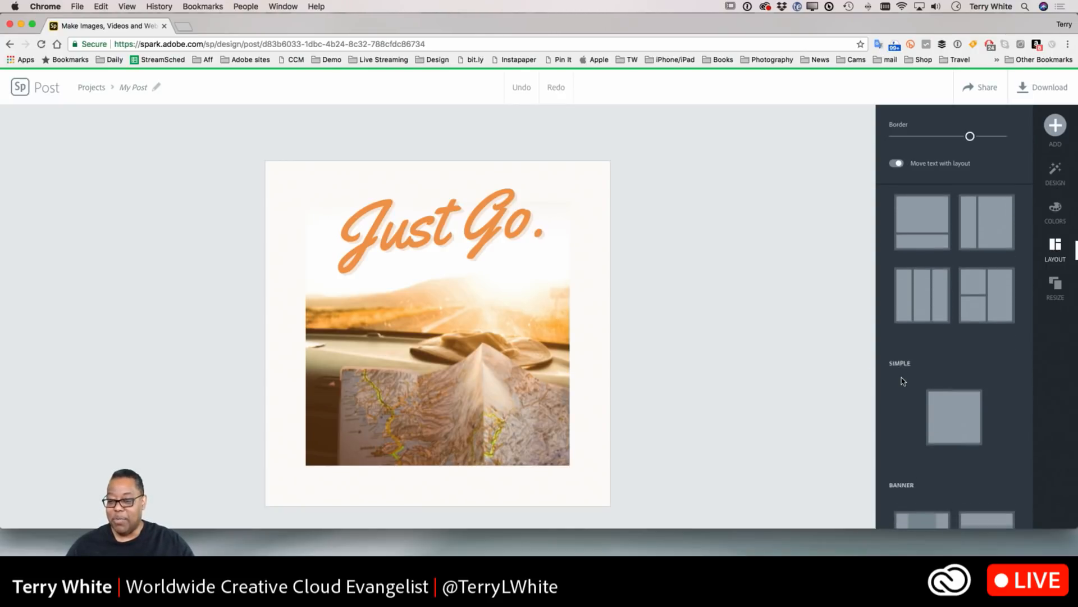
scroll(902, 380, down, 1)
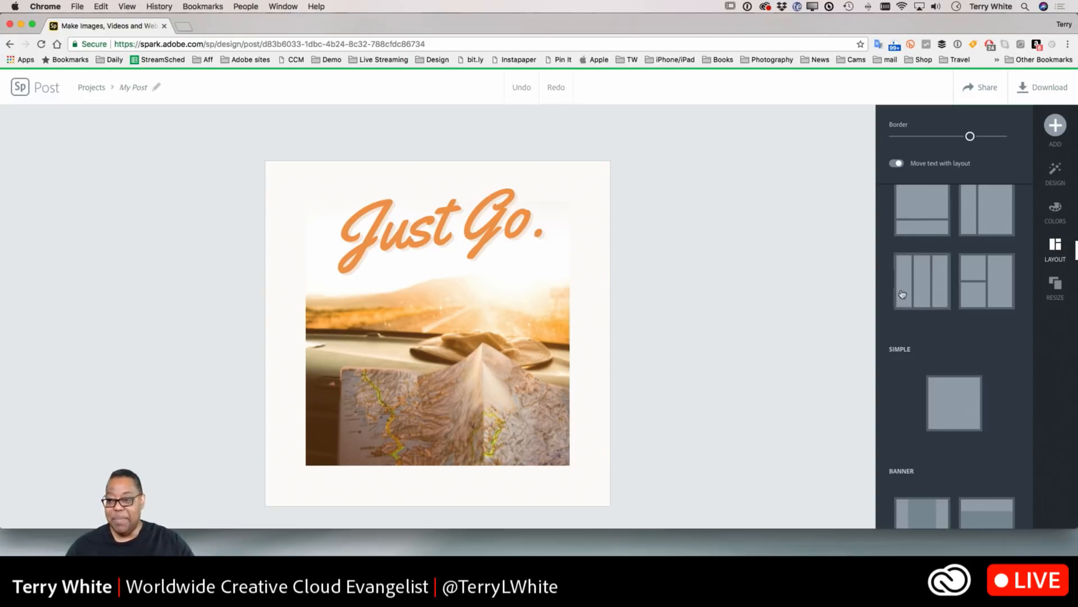
scroll(897, 295, up, 5)
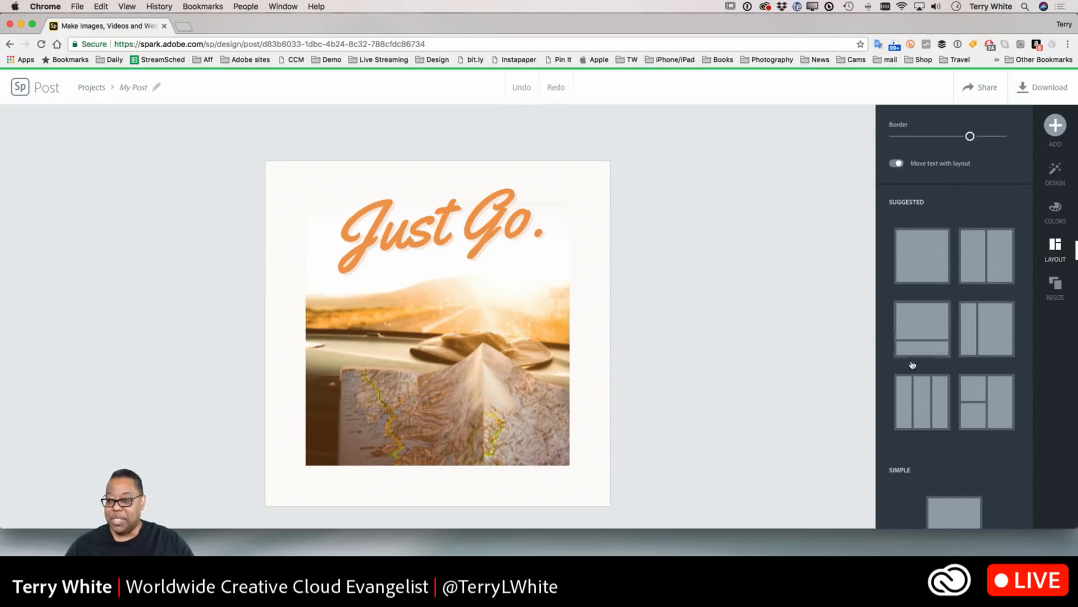
click(910, 262)
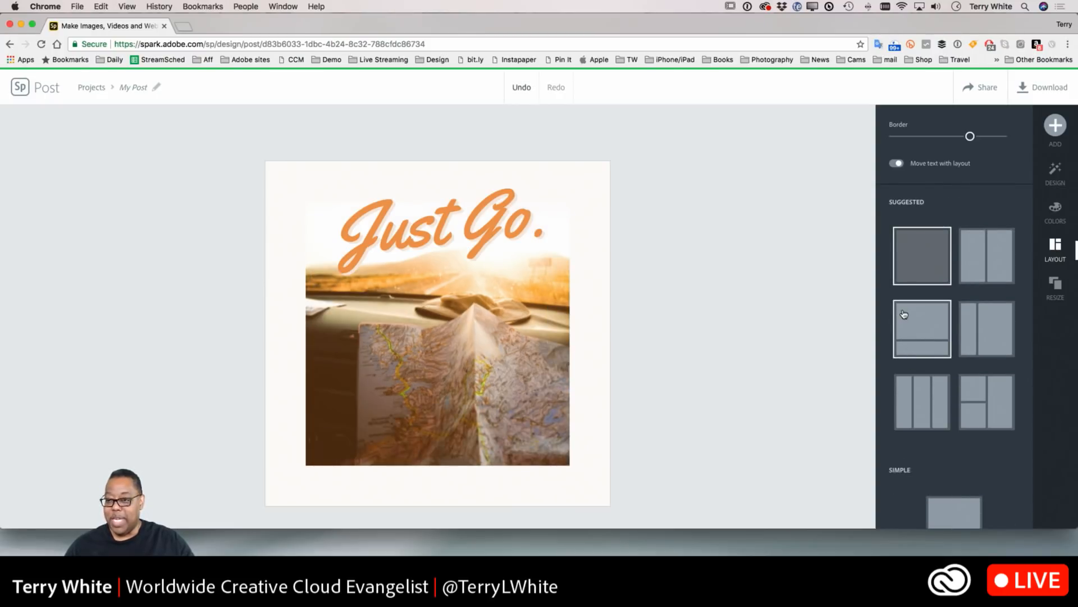
- Dismiss the resizing tip and resize the design to the Instagram Story format
click(1056, 287)
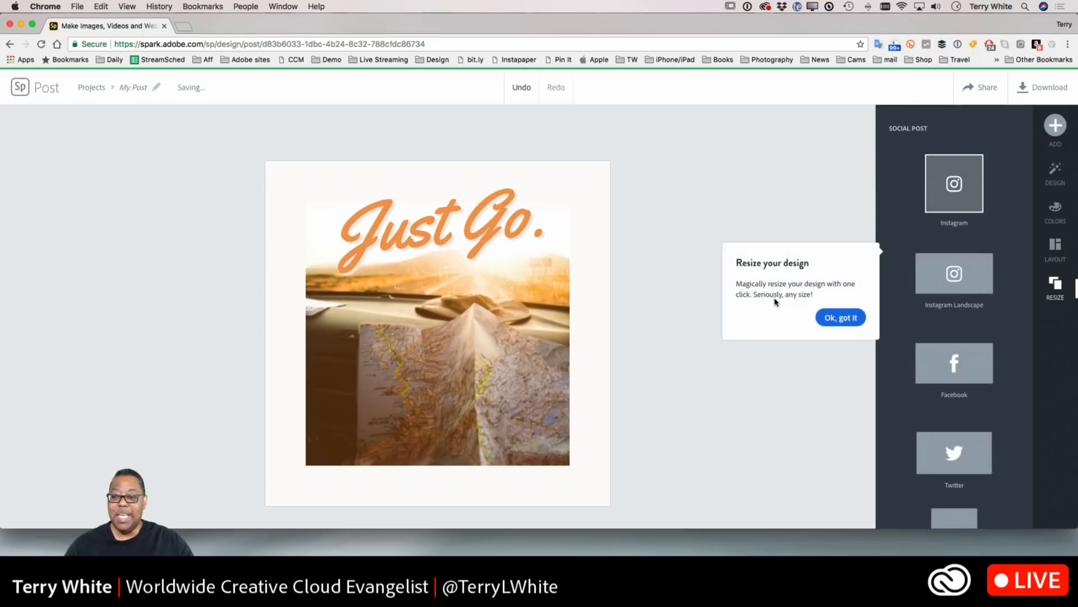
click(845, 323)
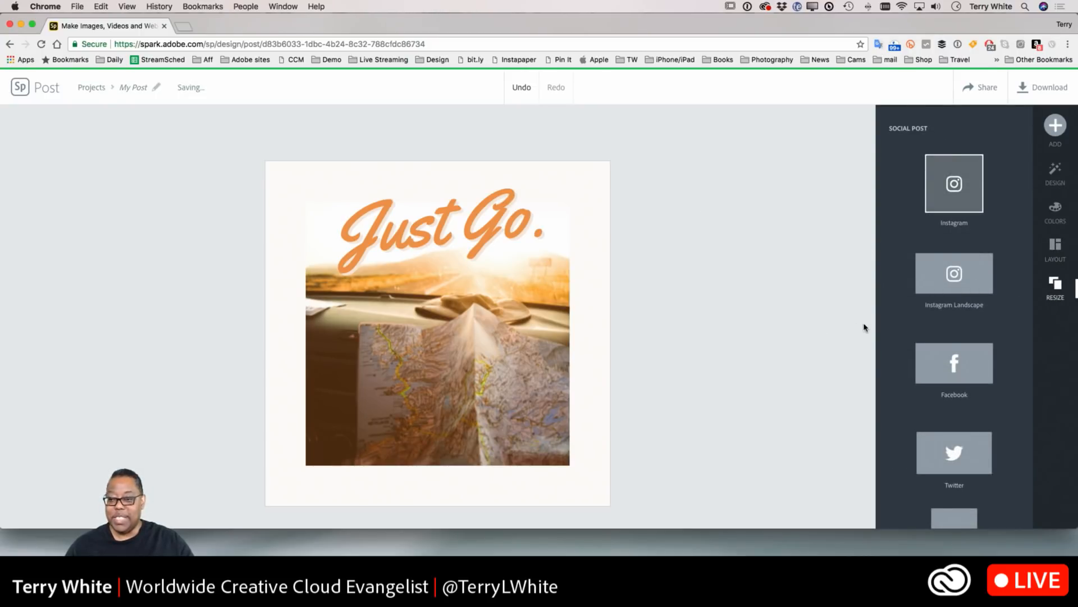
scroll(908, 313, down, 1)
scroll(908, 314, down, 4)
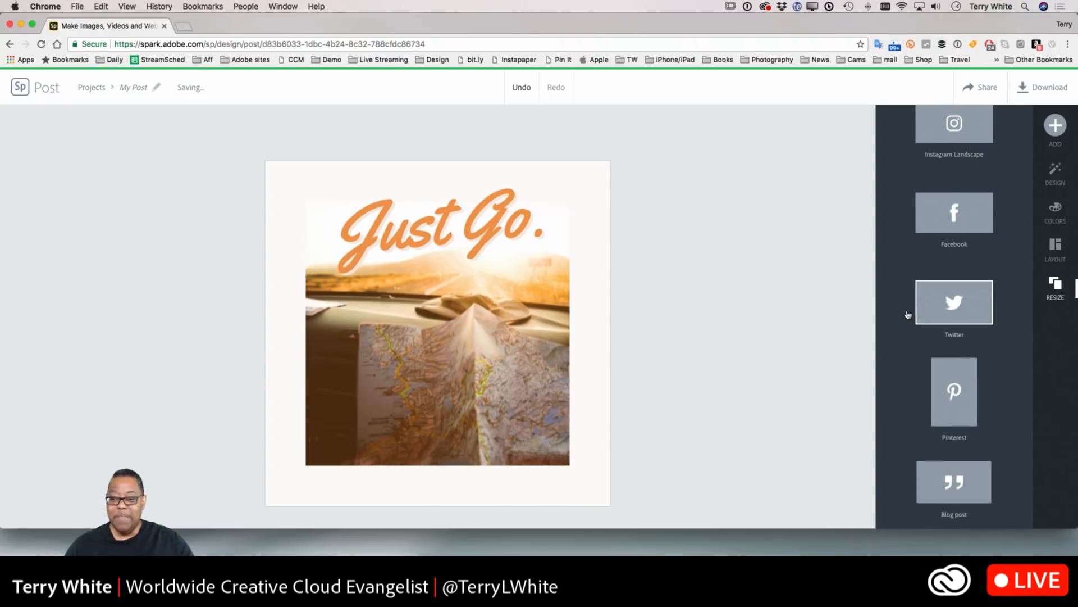
scroll(908, 315, down, 3)
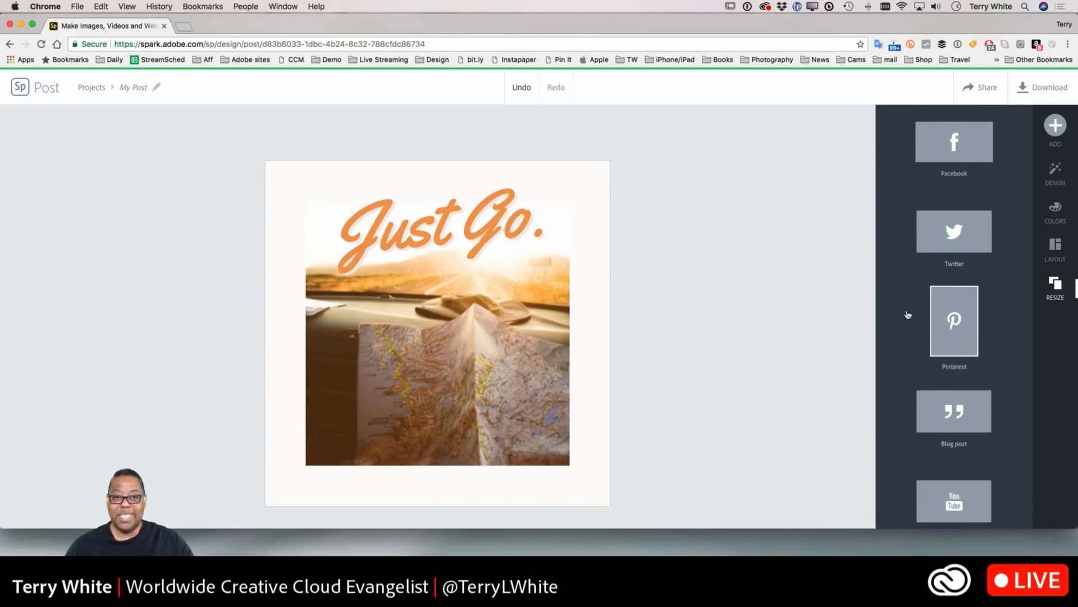
scroll(908, 314, down, 1)
scroll(908, 314, down, 1)
scroll(908, 313, down, 10)
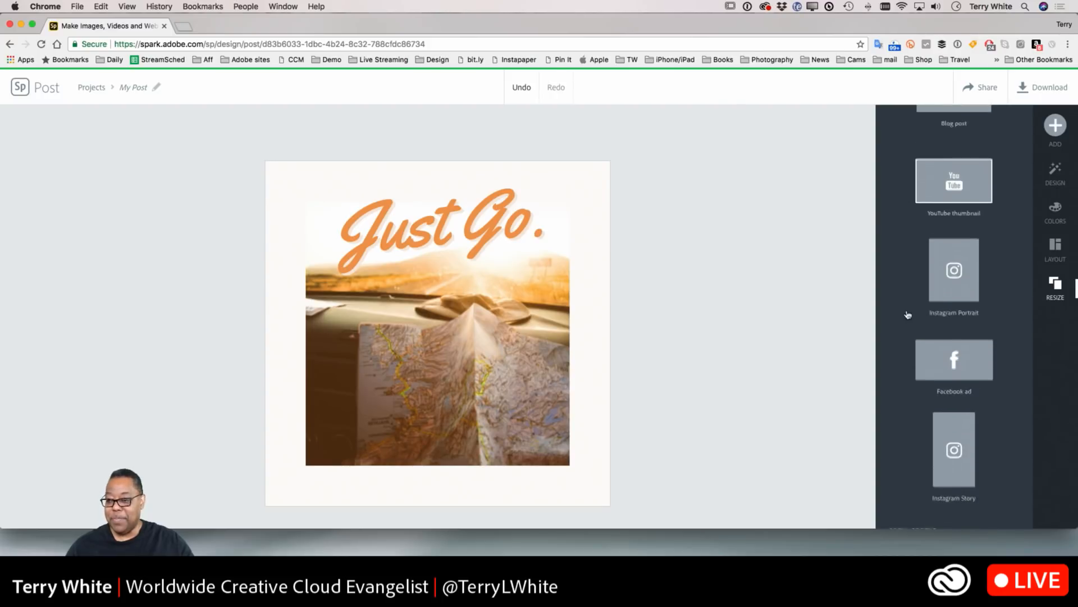
scroll(908, 314, down, 3)
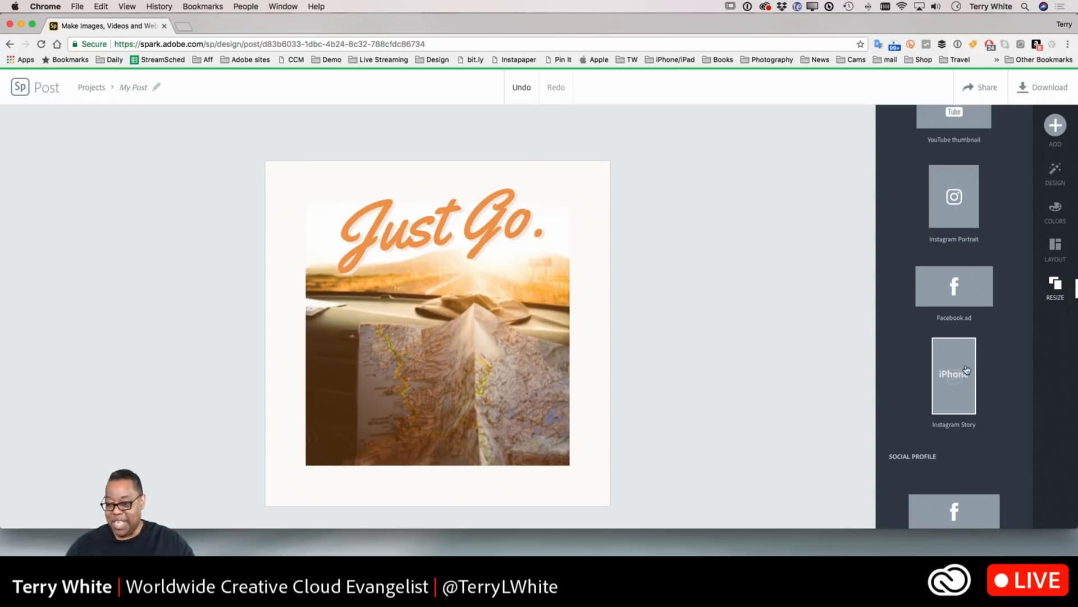
click(954, 375)
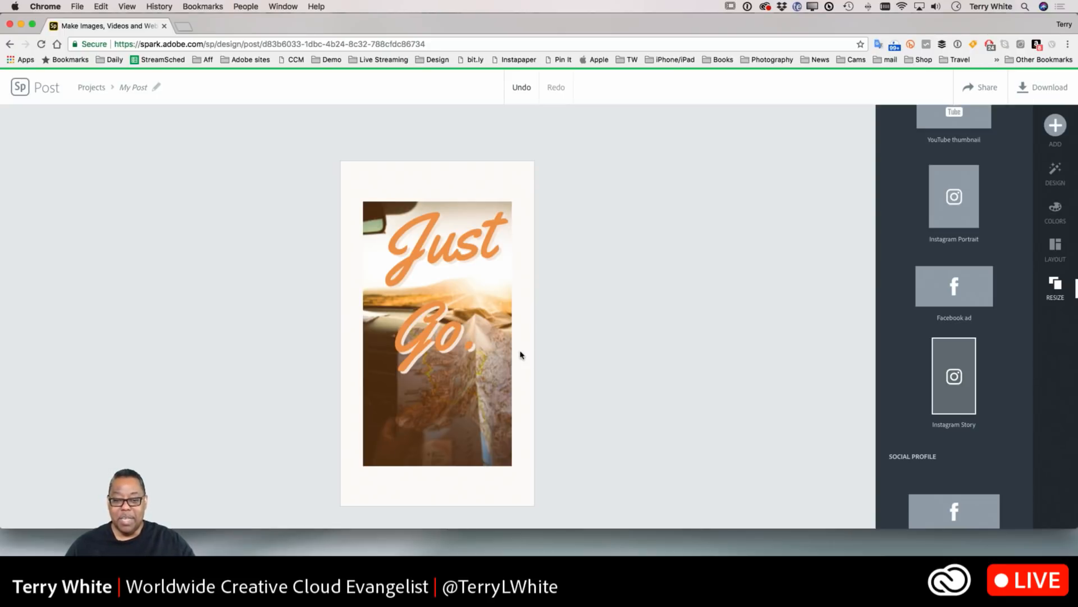
- Extend the photo to all four edges of the canvas so it fills the whole Instagram Story
click(493, 378)
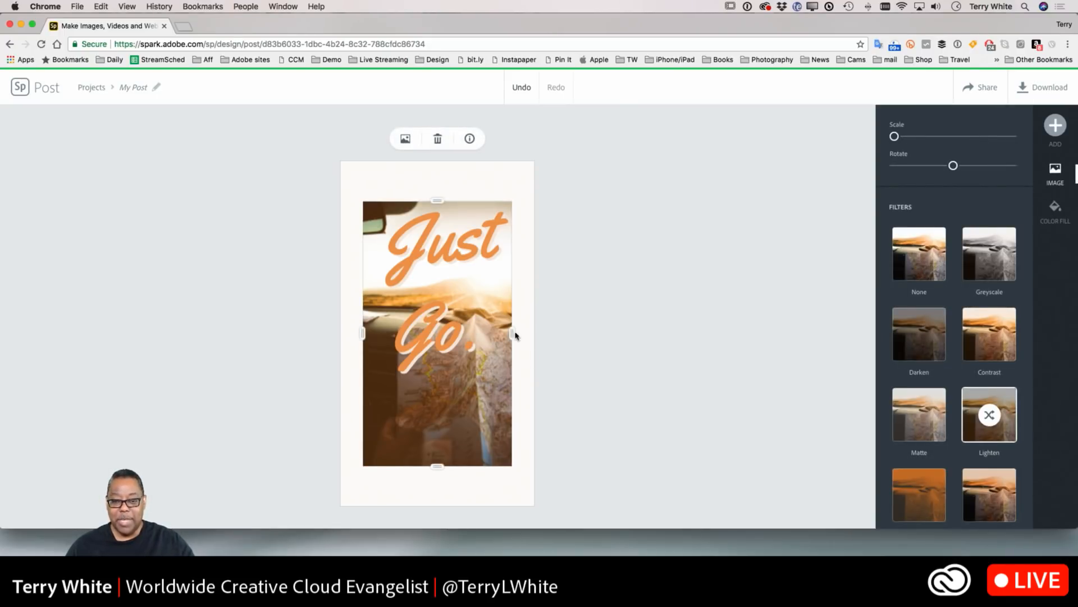
drag(515, 337, 541, 335)
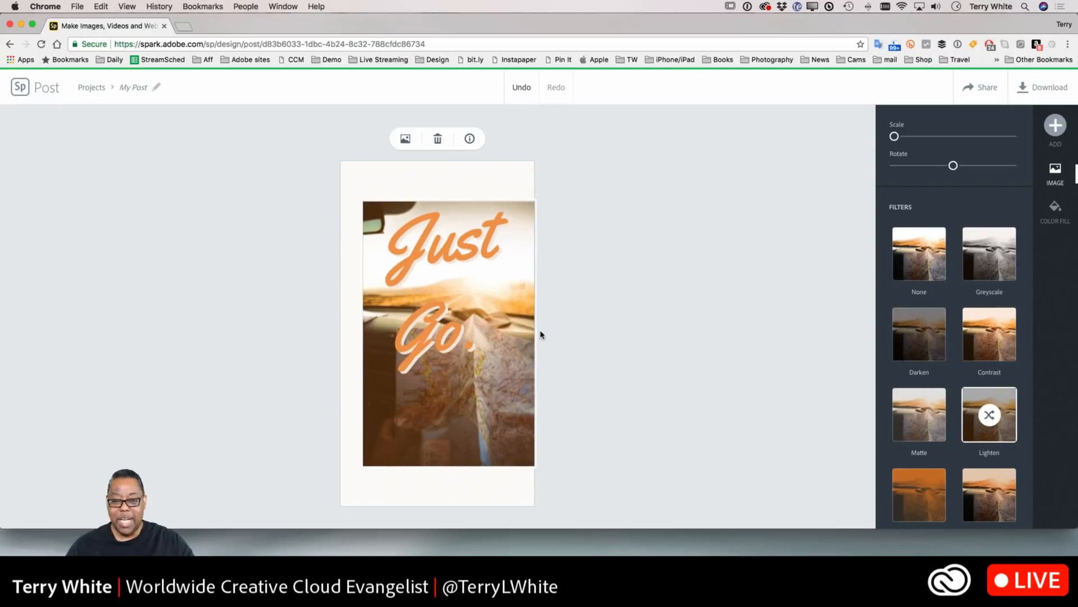
drag(363, 337, 334, 344)
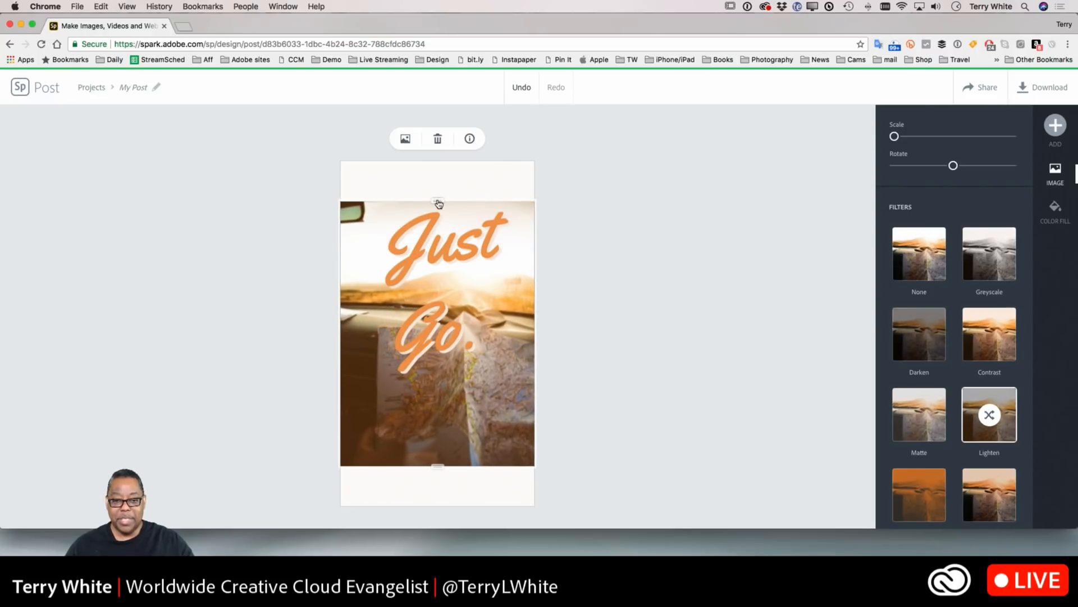
drag(438, 202, 440, 162)
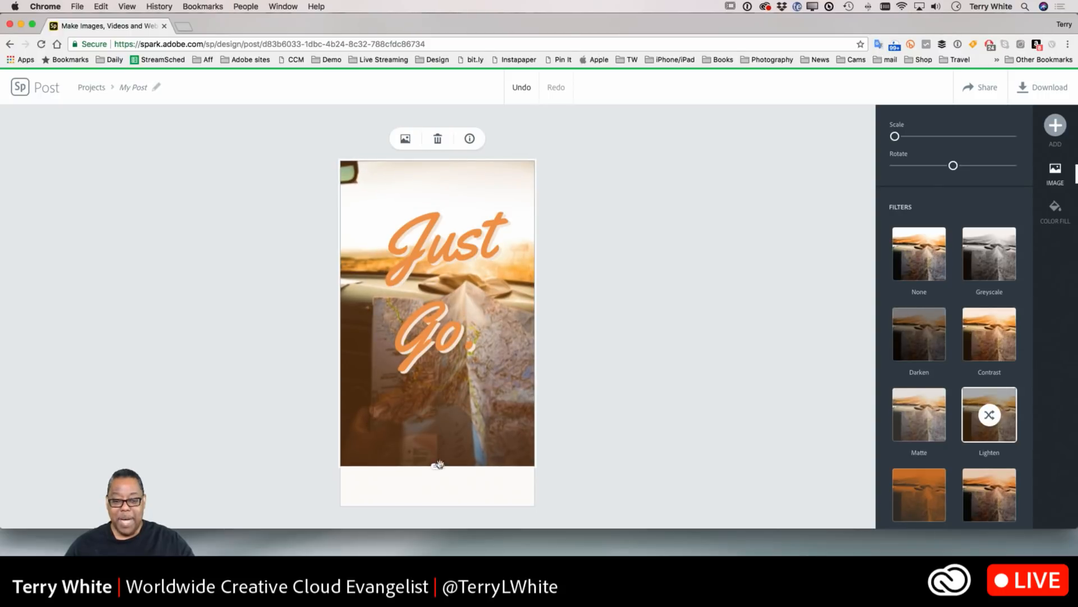
drag(438, 469, 439, 515)
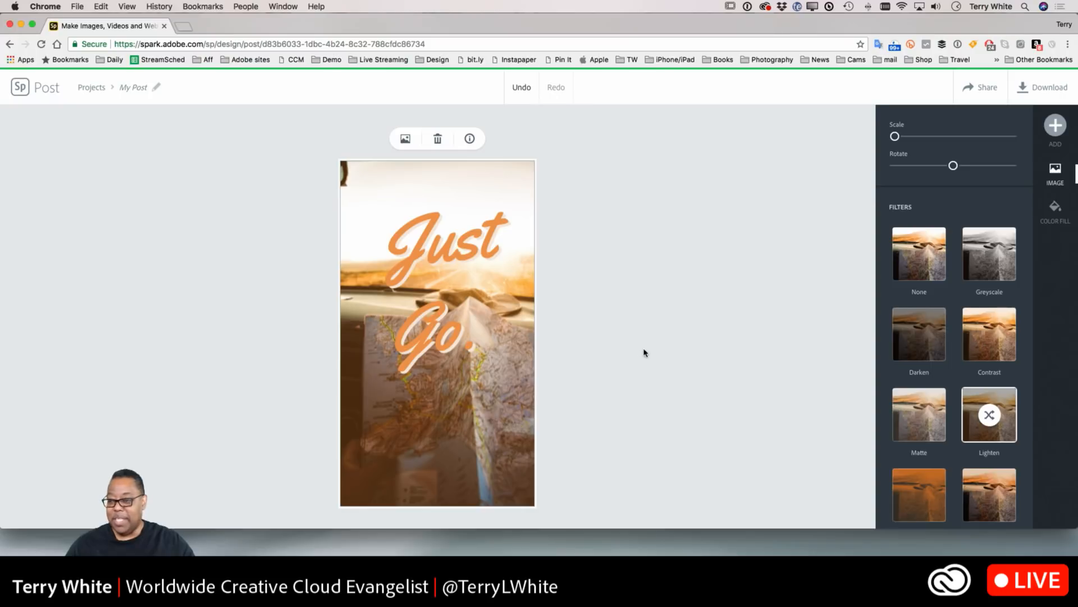
- Try the Colorize, Multiply and Darken filters on the photo, and set its filter to None
scroll(979, 366, down, 1)
scroll(978, 366, up, 1)
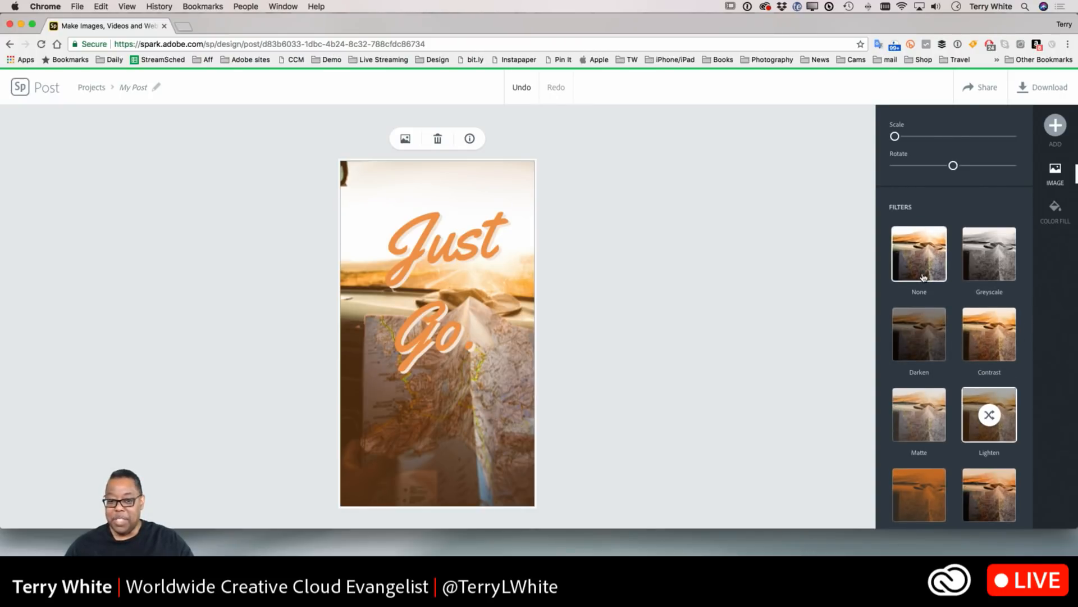
scroll(976, 450, down, 1)
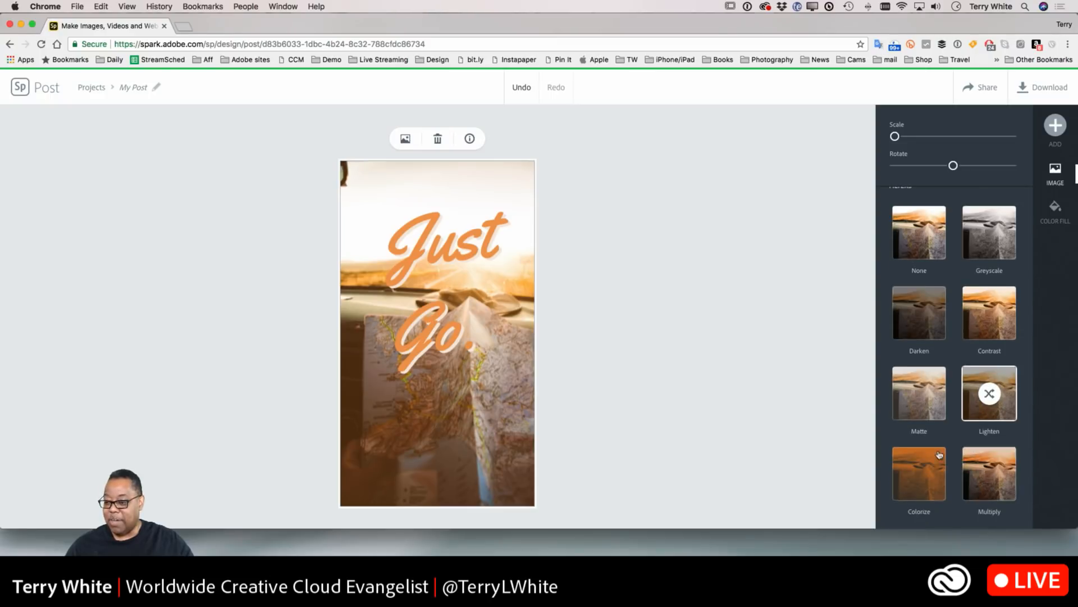
click(924, 473)
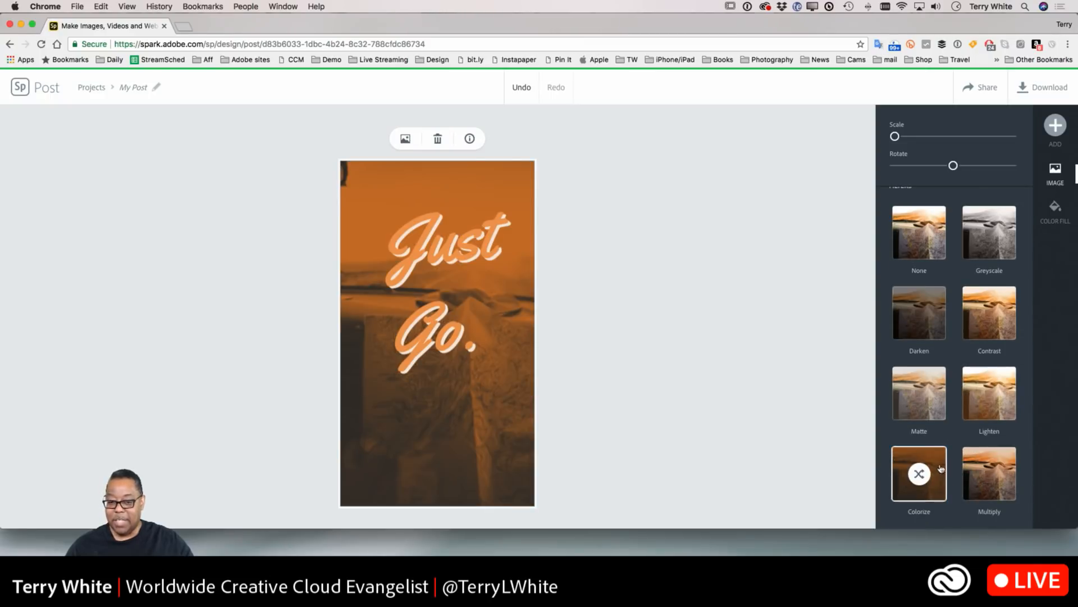
click(991, 477)
click(921, 315)
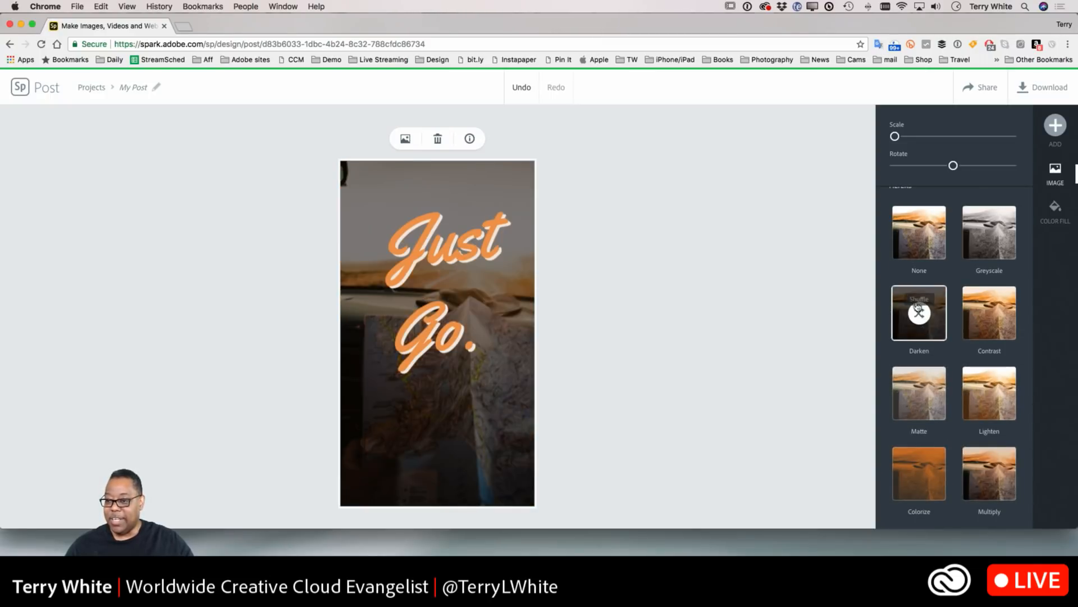
scroll(928, 294, up, 1)
click(917, 257)
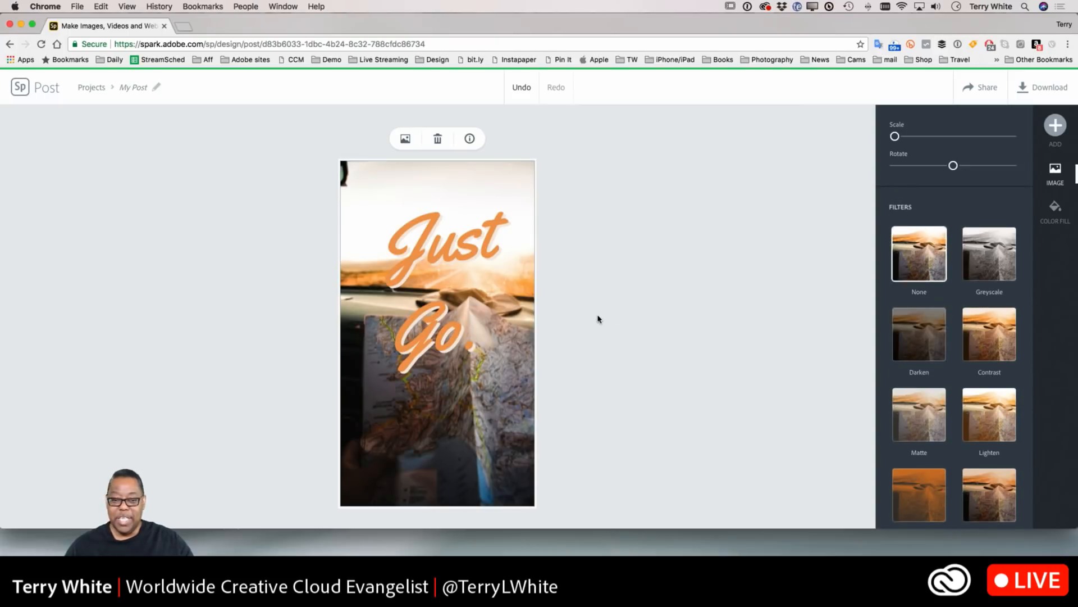
- Replace the photo with the New York skyscraper shot from the Lightroom album "A World Traveler" and shift it to centre the tower
click(406, 141)
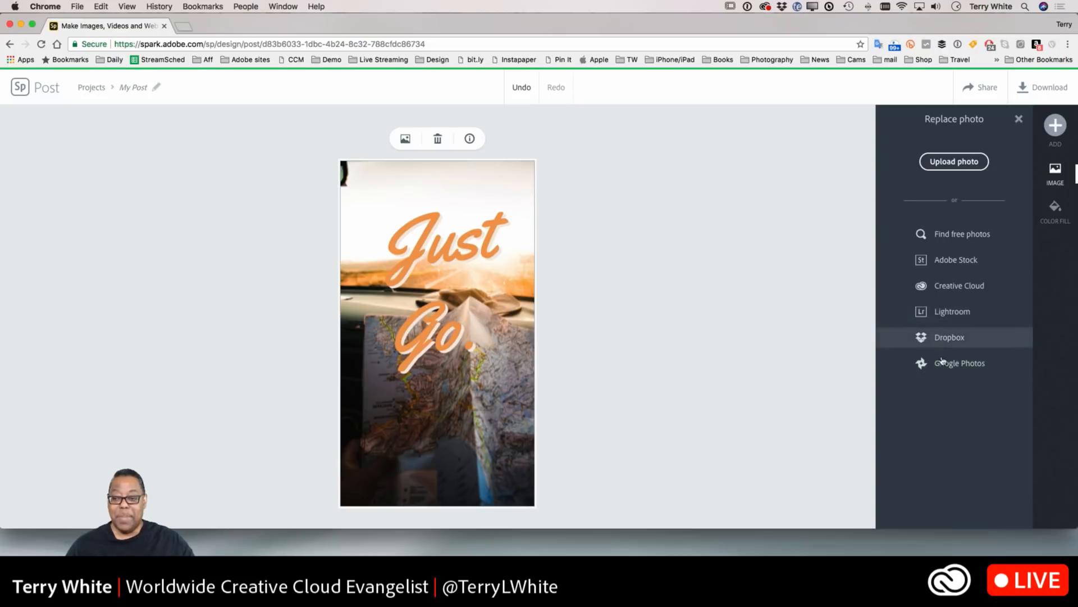
click(948, 312)
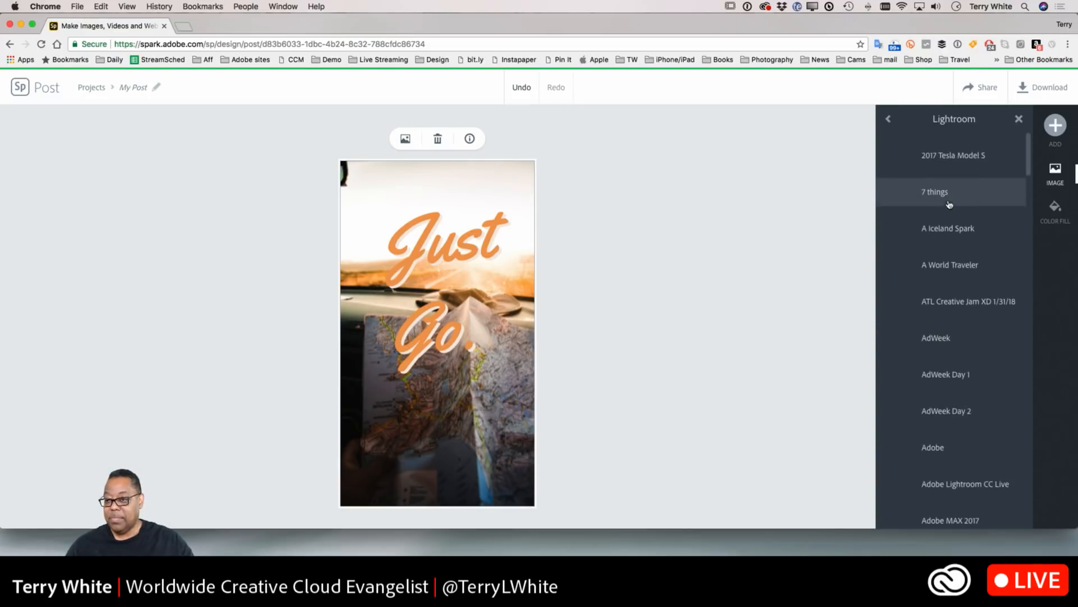
click(947, 229)
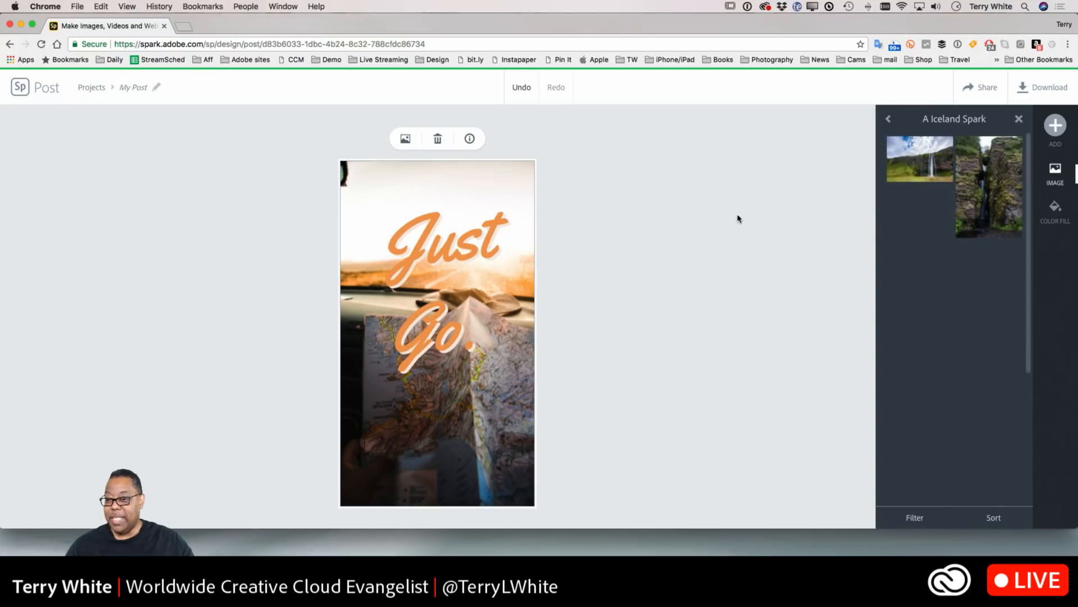
click(888, 118)
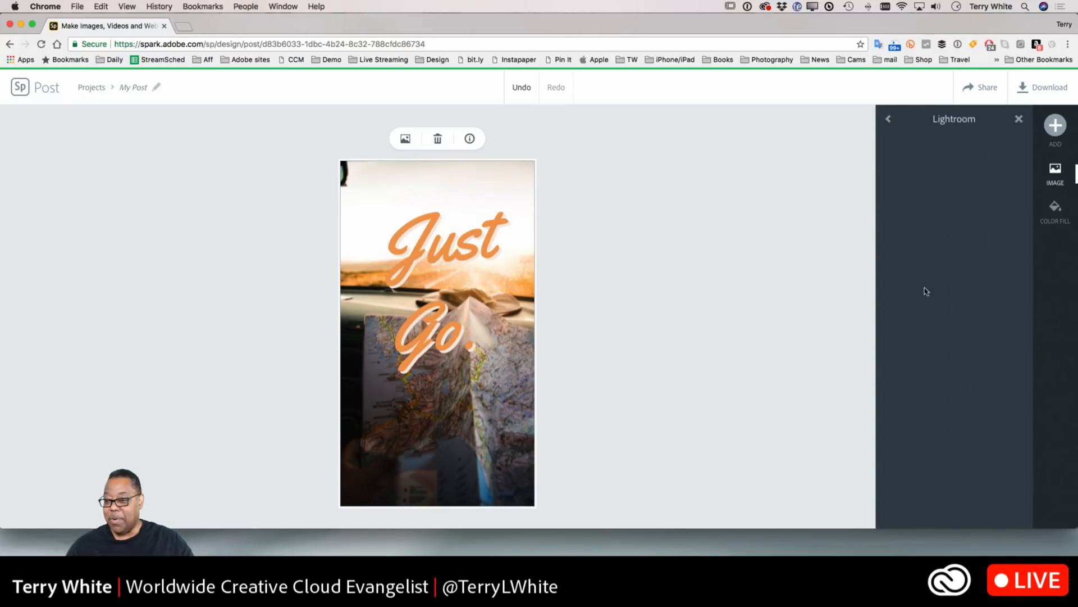
click(936, 265)
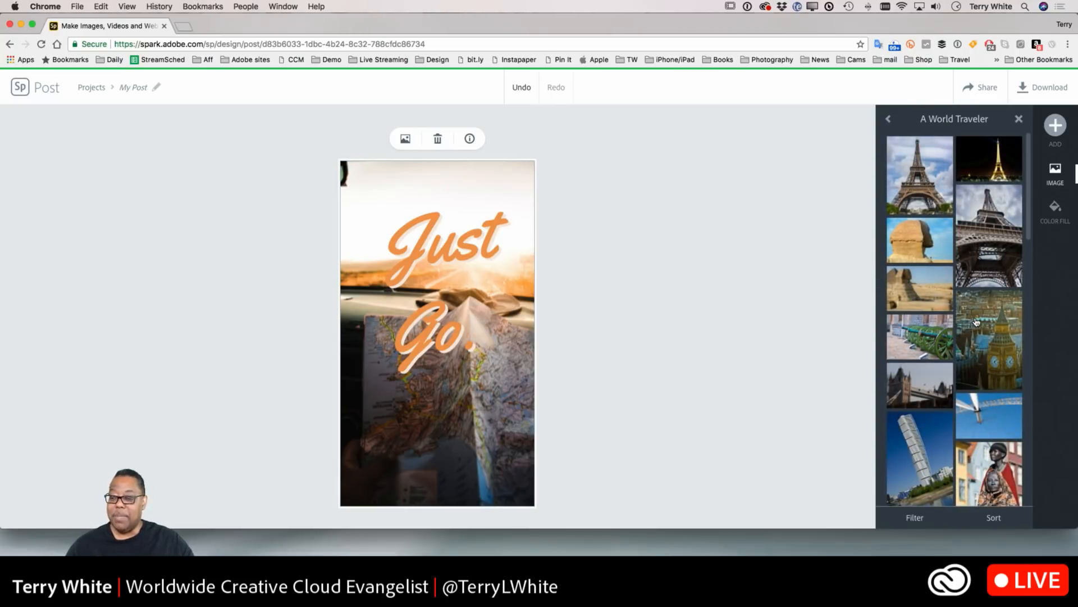
scroll(976, 321, down, 10)
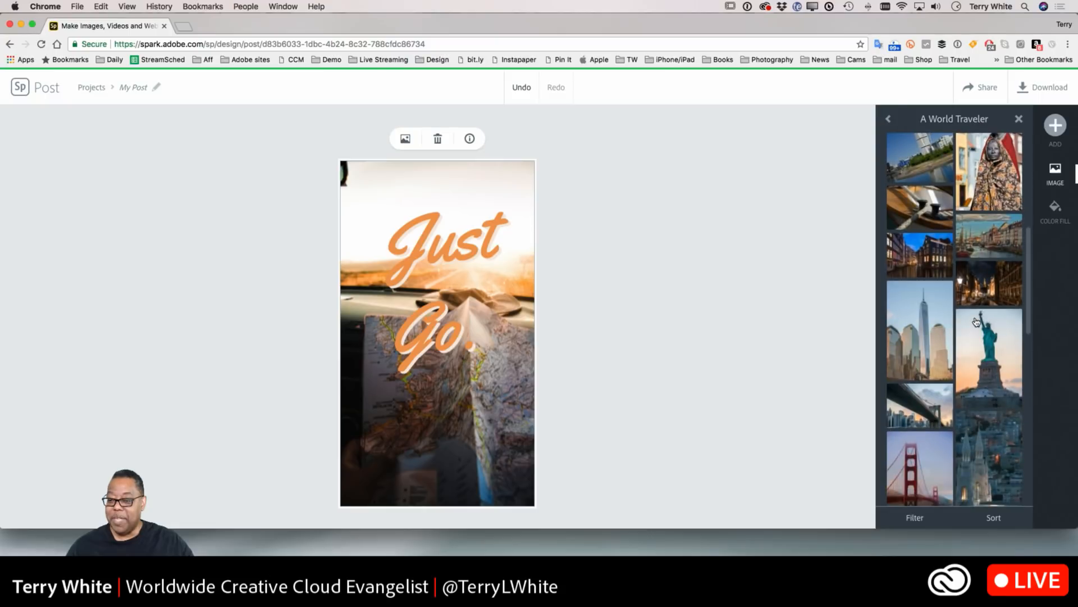
scroll(976, 322, down, 5)
scroll(976, 321, down, 5)
scroll(976, 321, down, 5)
scroll(976, 321, up, 3)
click(905, 421)
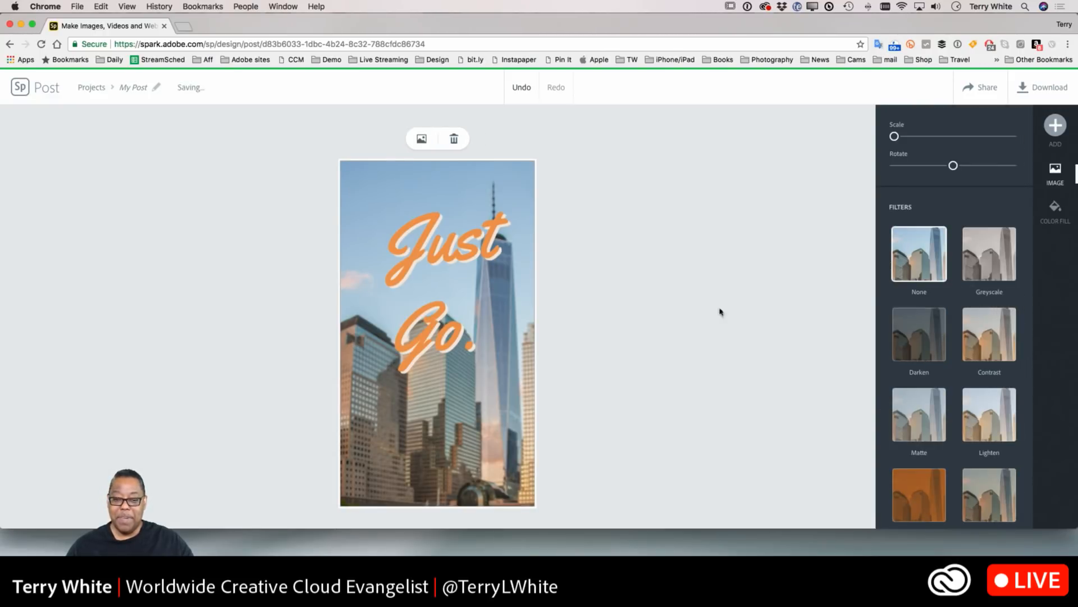
drag(482, 387, 446, 389)
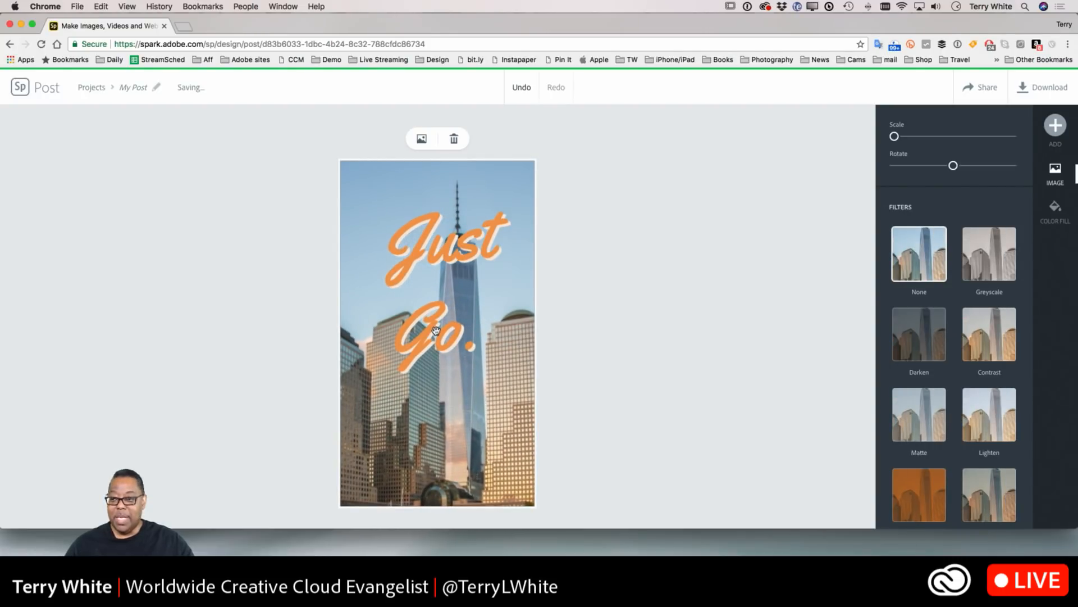
- Move the "Just Go." text into the sky left of the tower and shrink it to clear the building
click(436, 330)
drag(455, 338, 423, 294)
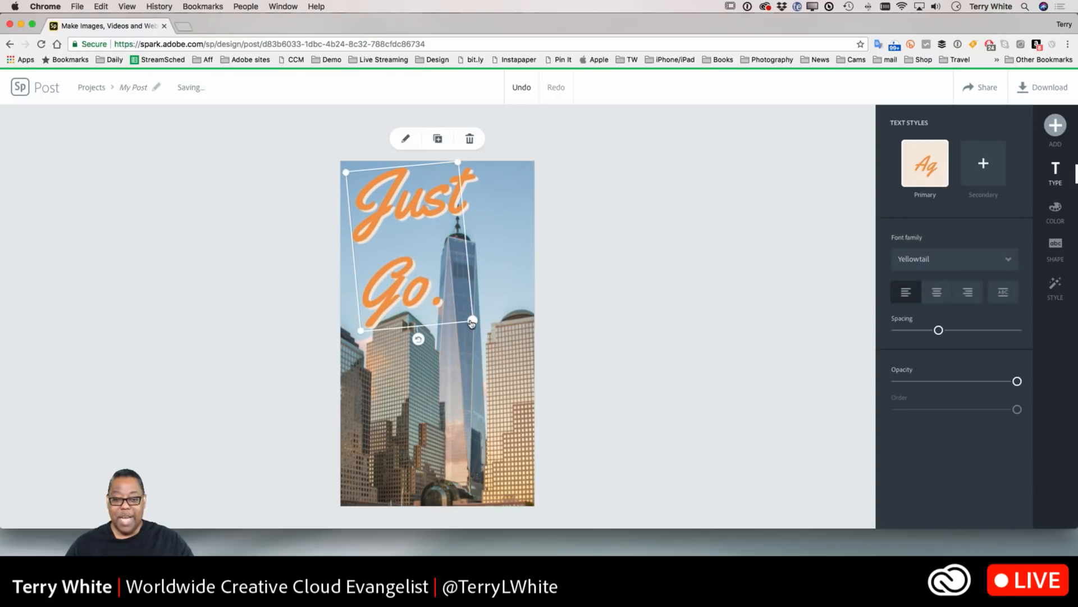
drag(471, 323, 443, 294)
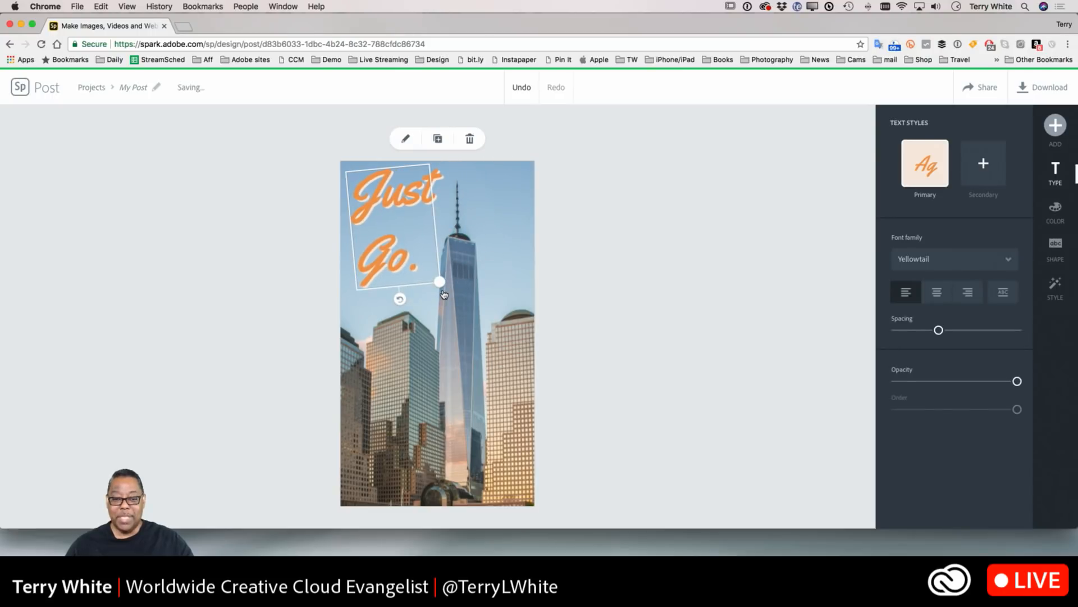
mouse_move(400, 266)
mouse_down()
mouse_move(405, 325)
mouse_move(399, 280)
mouse_up()
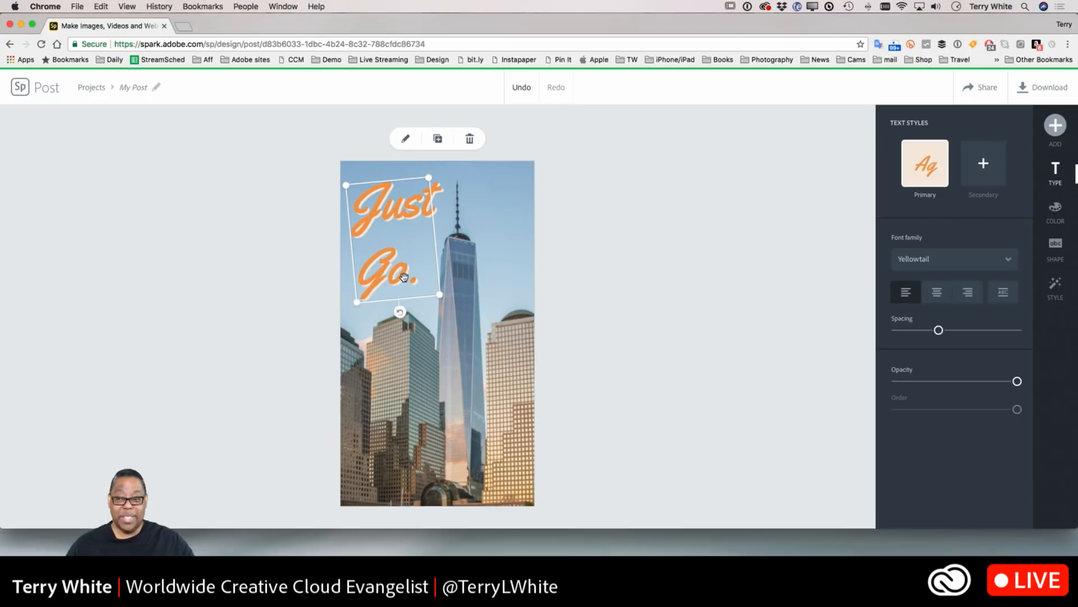
- Change the title text to "Just Go to NYC." and nudge it slightly right, closer to the tower
double_click(403, 270)
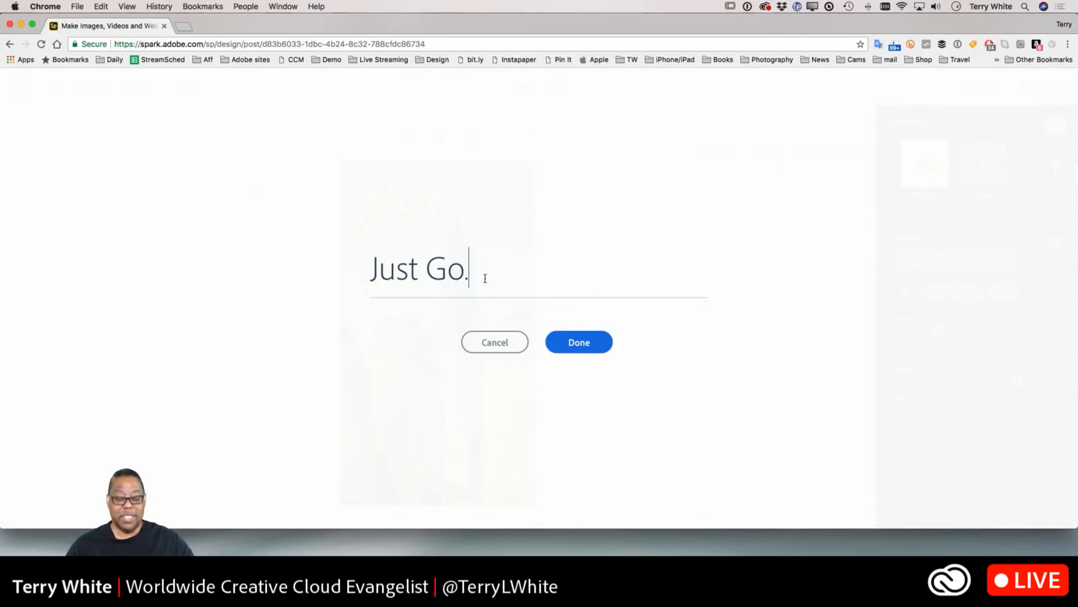
key(BackSpace)
text(to NYC)
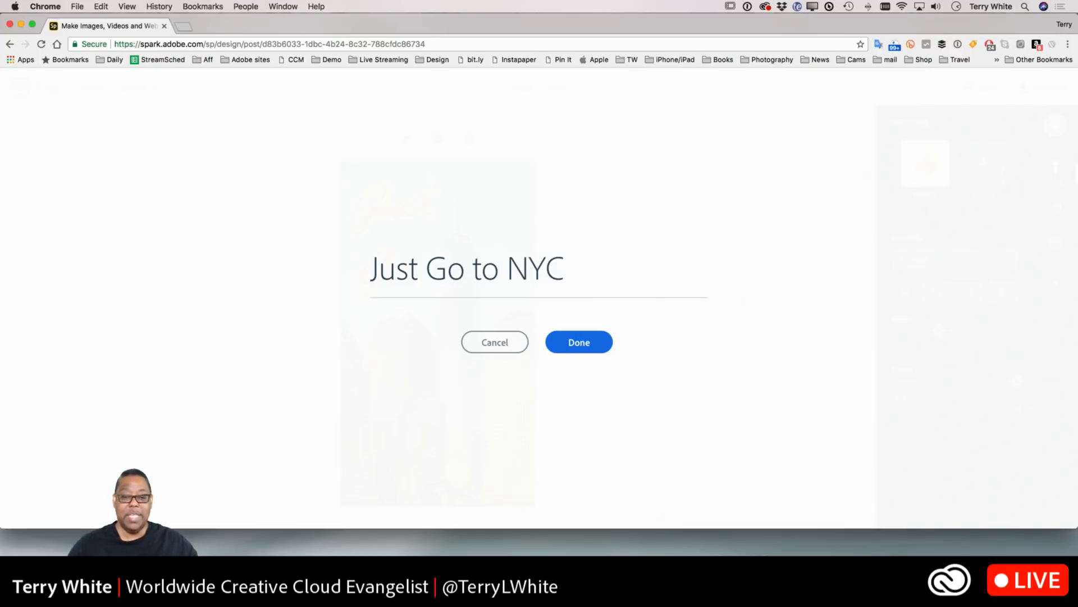
text(.)
click(565, 344)
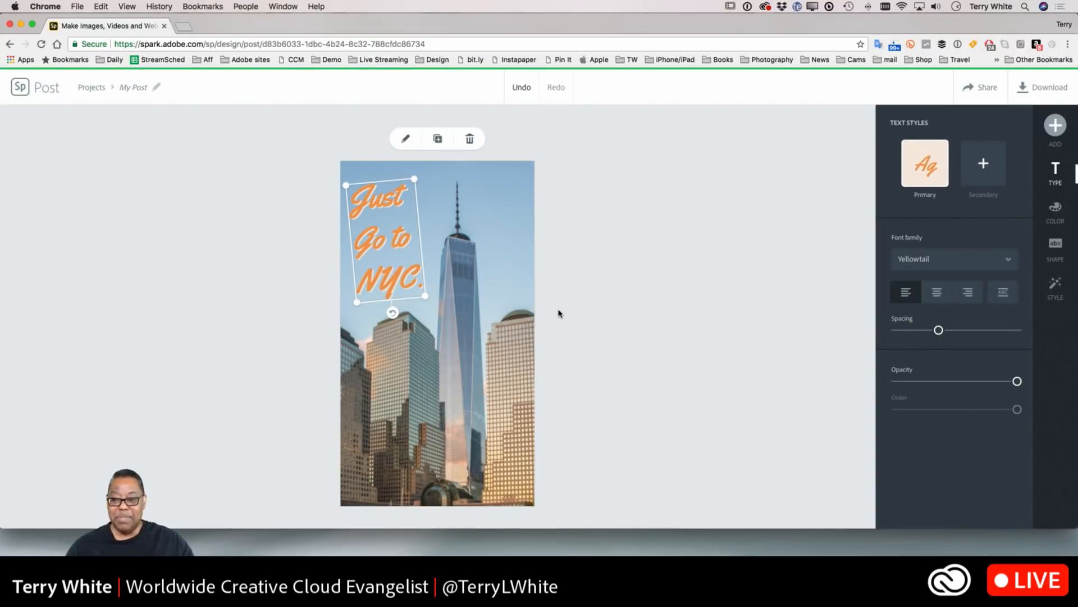
mouse_move(379, 269)
mouse_down()
mouse_move(387, 433)
mouse_move(429, 450)
mouse_move(467, 447)
mouse_move(383, 375)
mouse_move(387, 269)
mouse_up()
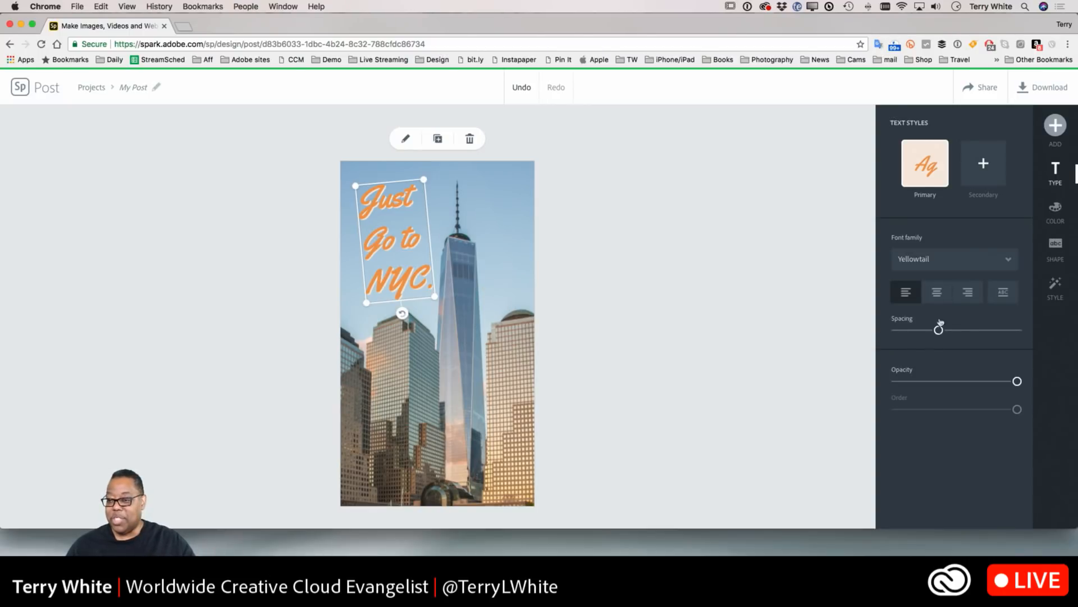
- Browse the font families for the title, keeping Yellowtail, and slightly increase the text spacing
click(957, 266)
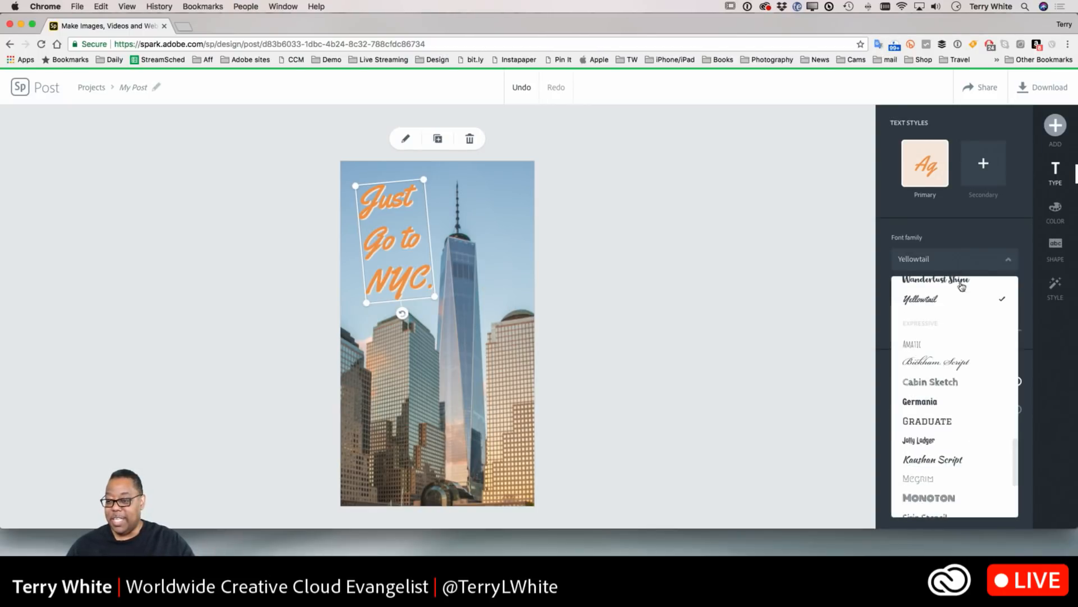
scroll(963, 337, down, 3)
scroll(965, 341, down, 2)
scroll(965, 341, up, 5)
scroll(963, 339, down, 5)
scroll(962, 339, up, 1)
click(952, 469)
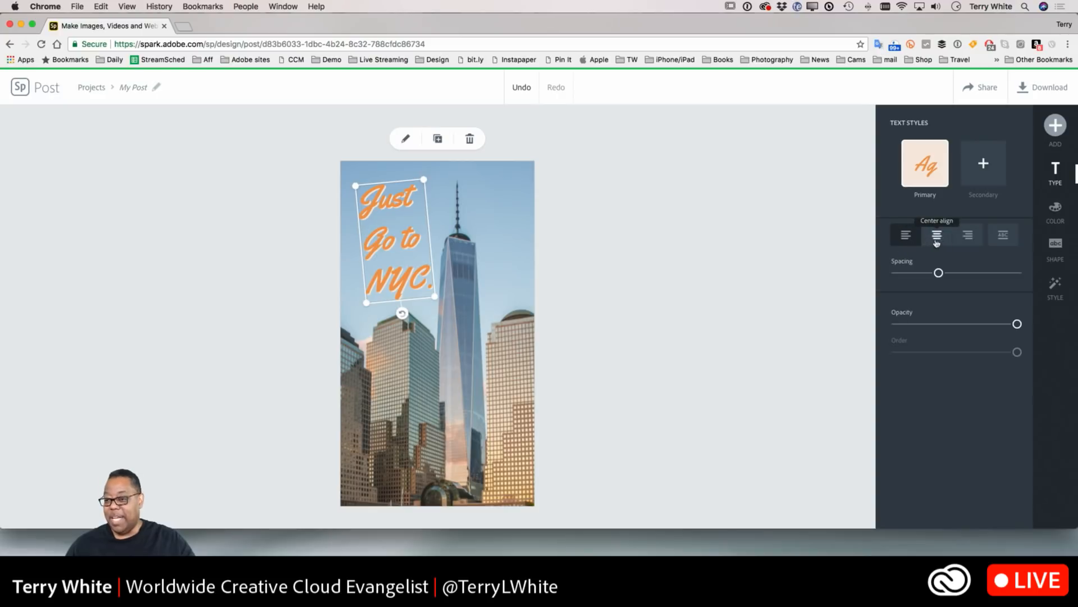
mouse_move(939, 273)
mouse_down()
mouse_move(895, 291)
mouse_move(947, 274)
mouse_up()
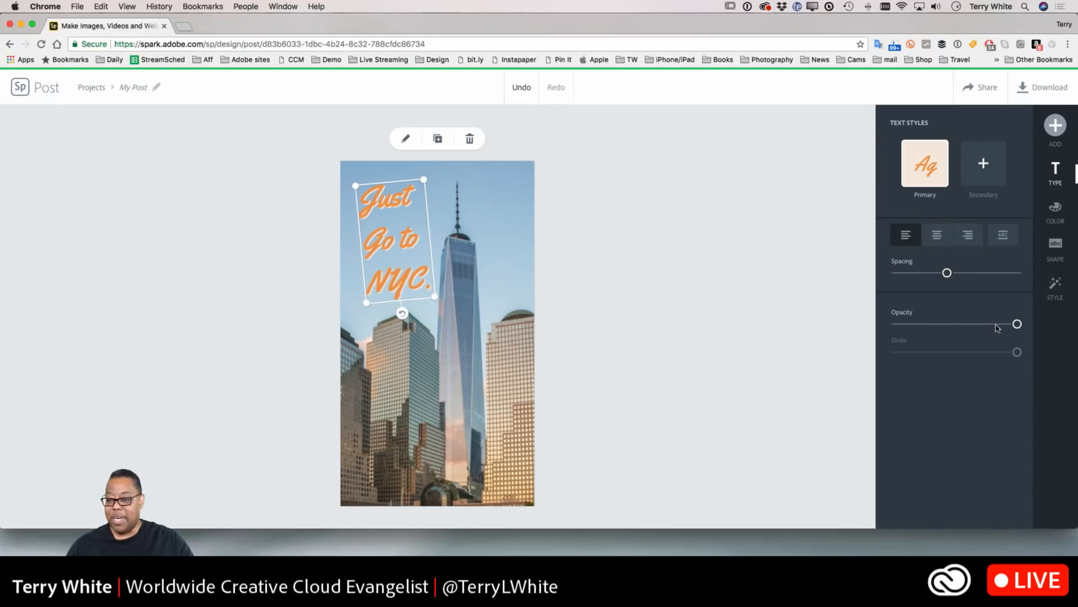
mouse_move(1017, 324)
mouse_down()
mouse_move(938, 325)
mouse_move(1036, 317)
mouse_up()
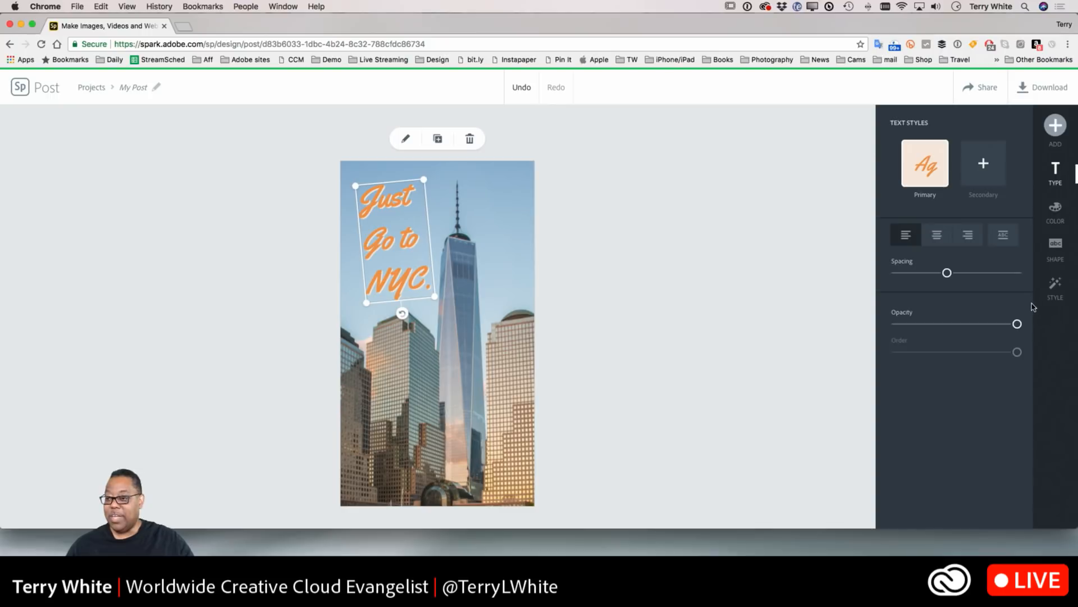
- Dismiss the backing shape tip and give the title the backing shape with a separate block behind each line
click(1053, 245)
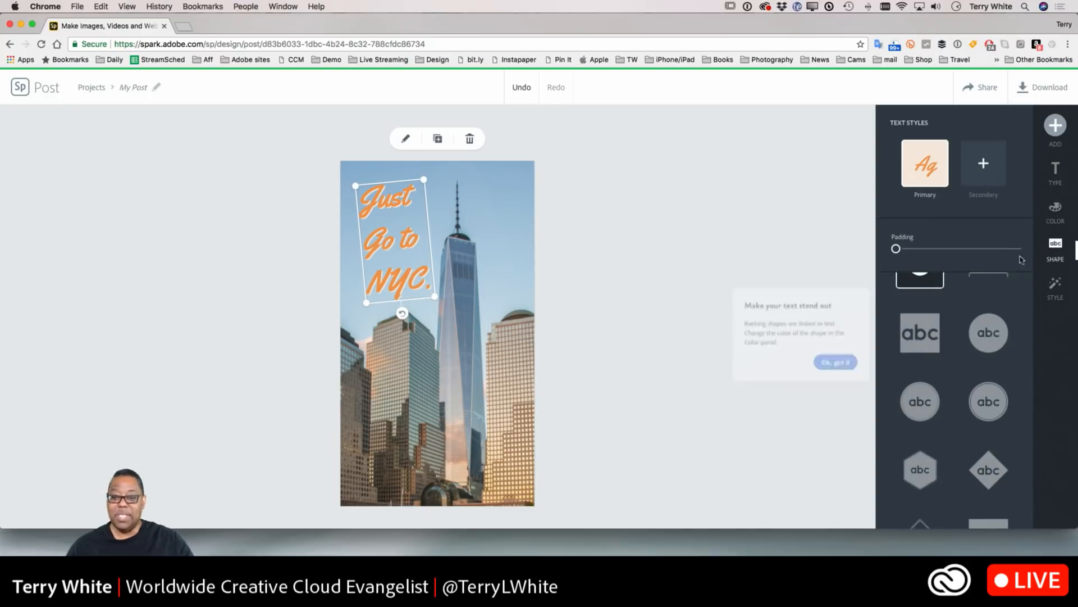
click(981, 330)
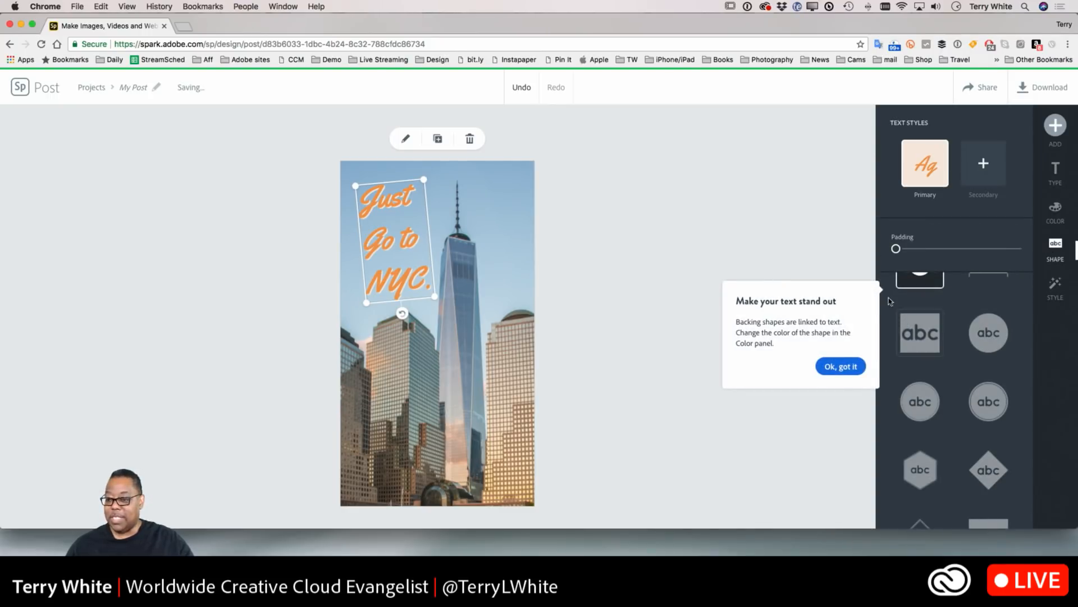
click(839, 366)
scroll(979, 348, up, 3)
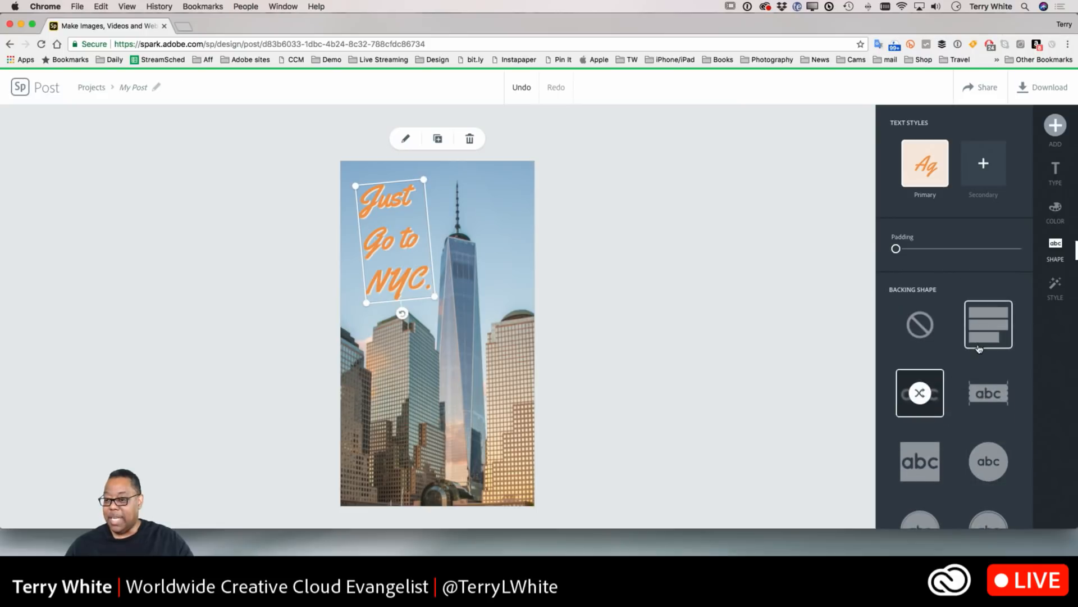
click(995, 346)
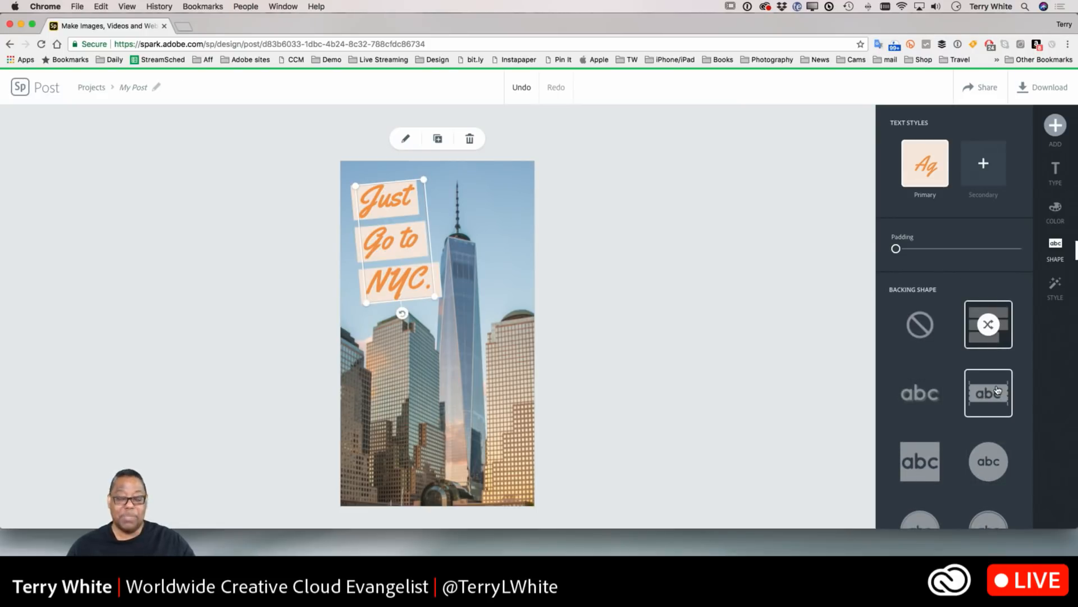
- Browse the backing shapes and replace the title's line blocks with the shadowed-text shape
click(998, 390)
scroll(998, 387, down, 5)
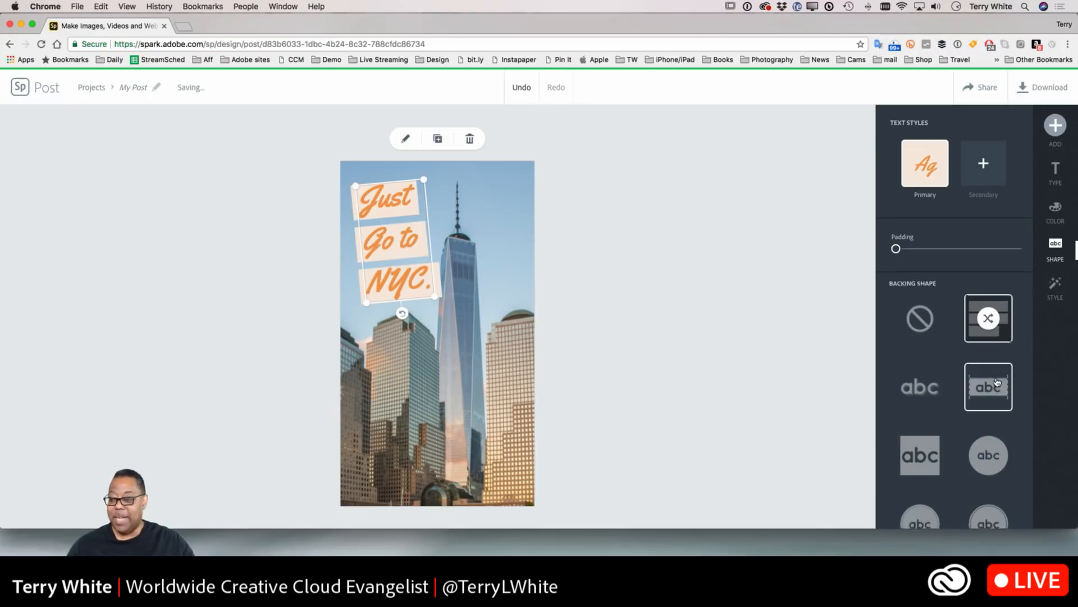
scroll(997, 381, down, 8)
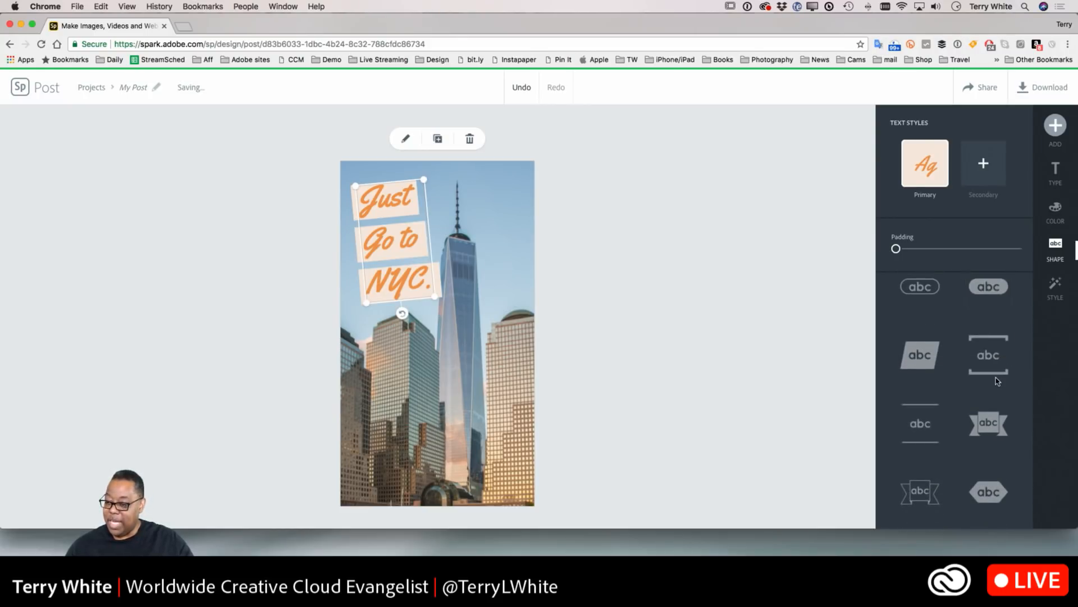
scroll(997, 381, down, 8)
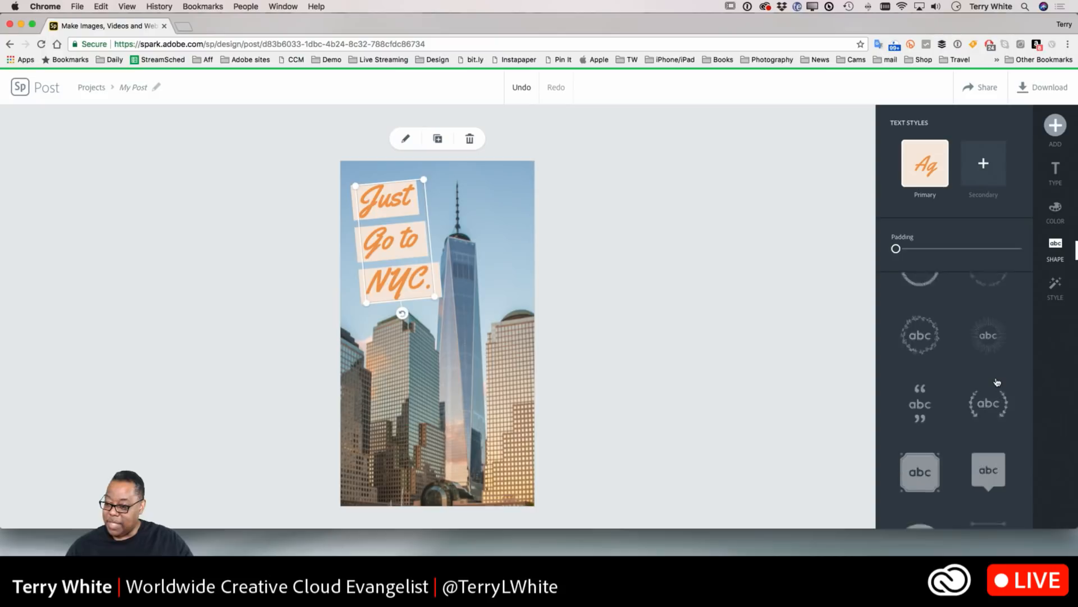
scroll(997, 382, down, 4)
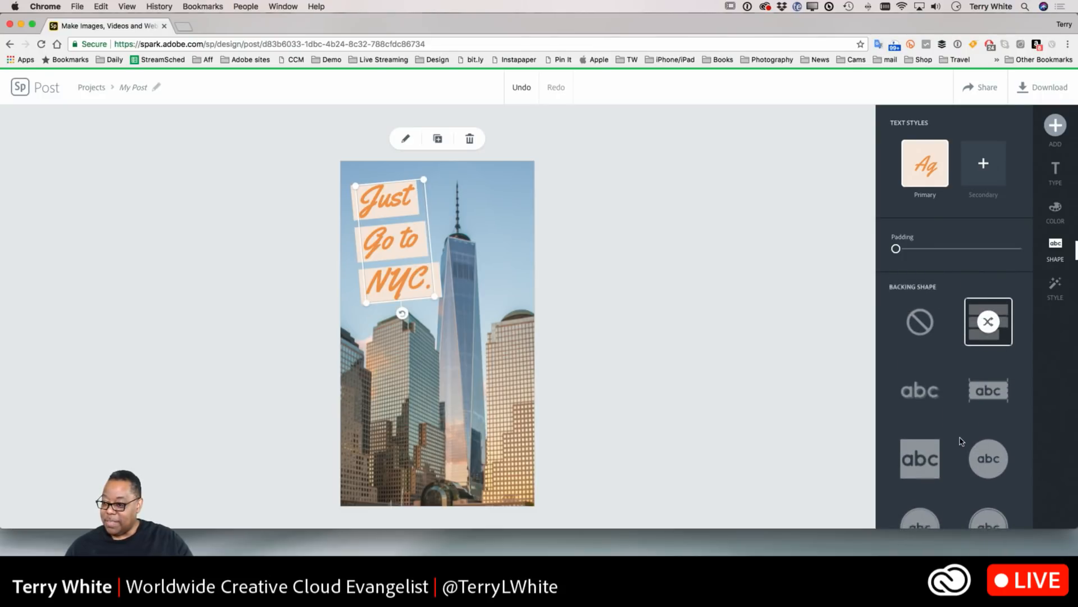
click(908, 318)
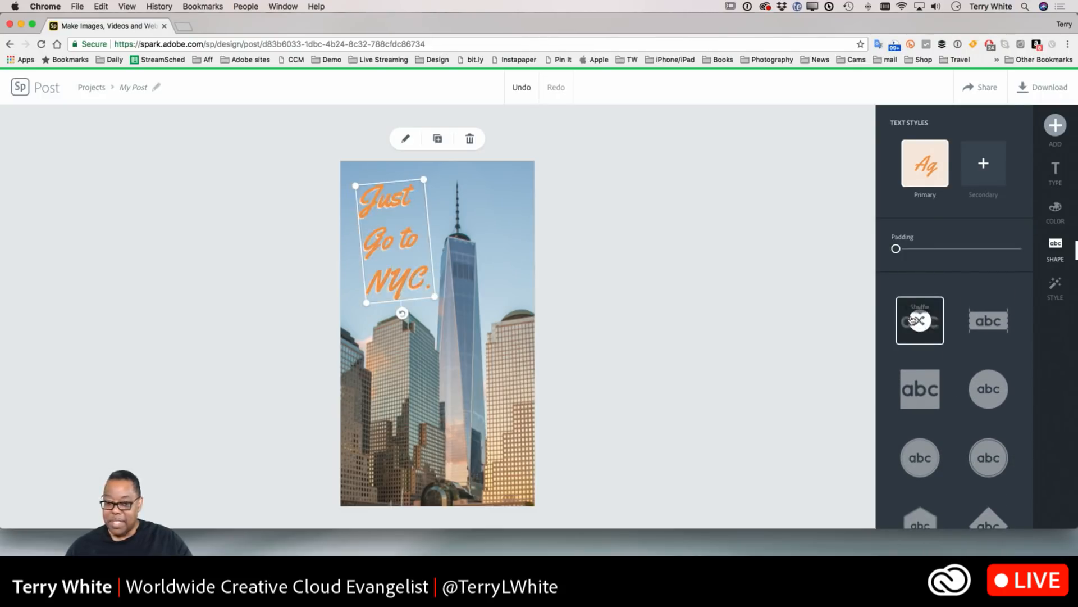
- Try the square backing shape as a photo-filled cutout, enlarging the title across the canvas and shrinking it back
click(927, 398)
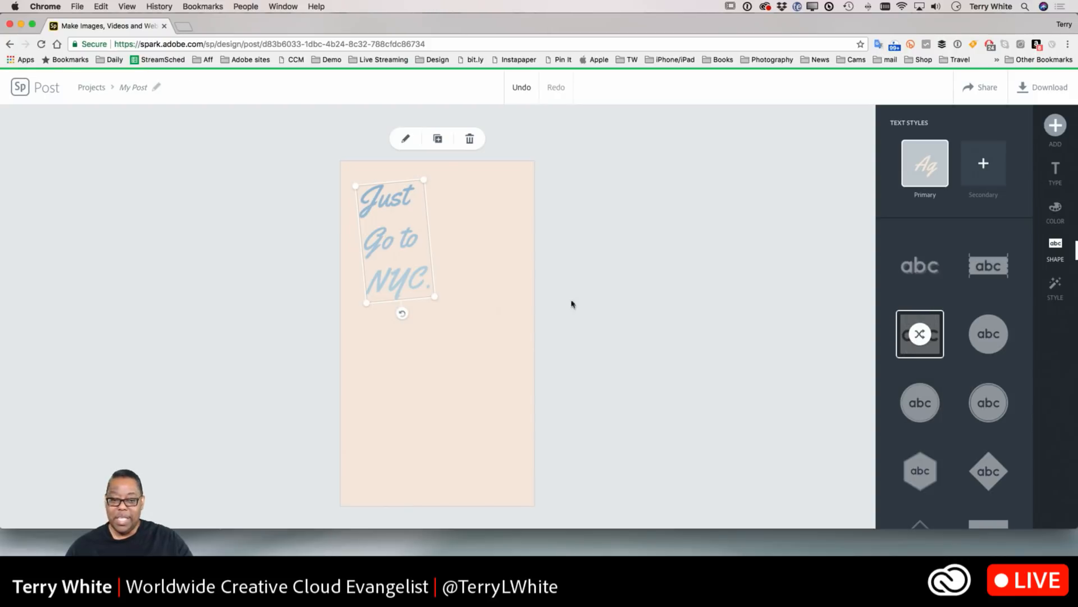
drag(436, 299, 568, 462)
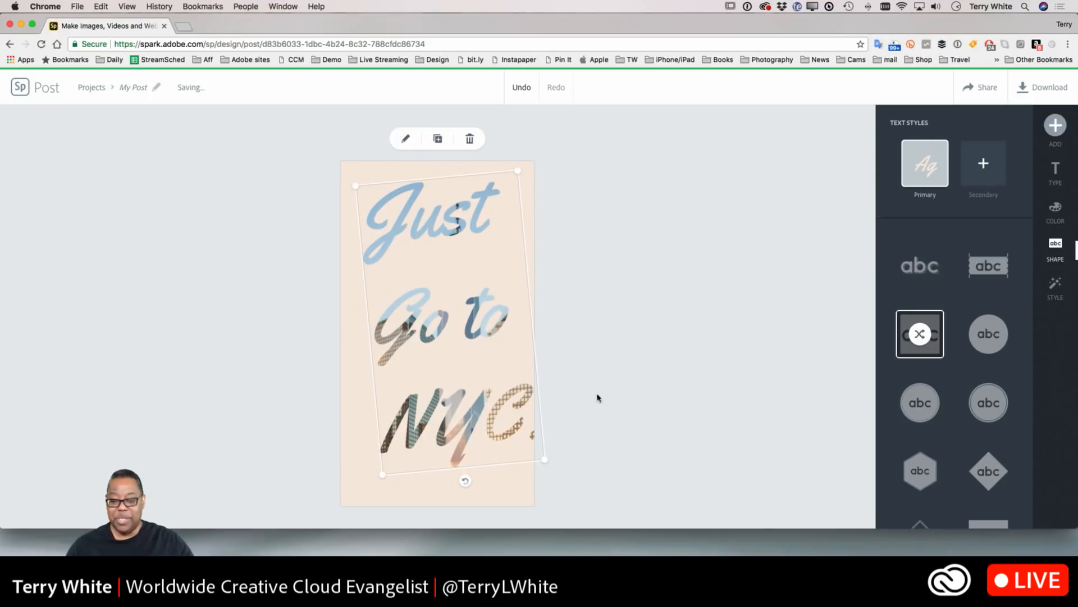
drag(548, 464, 446, 285)
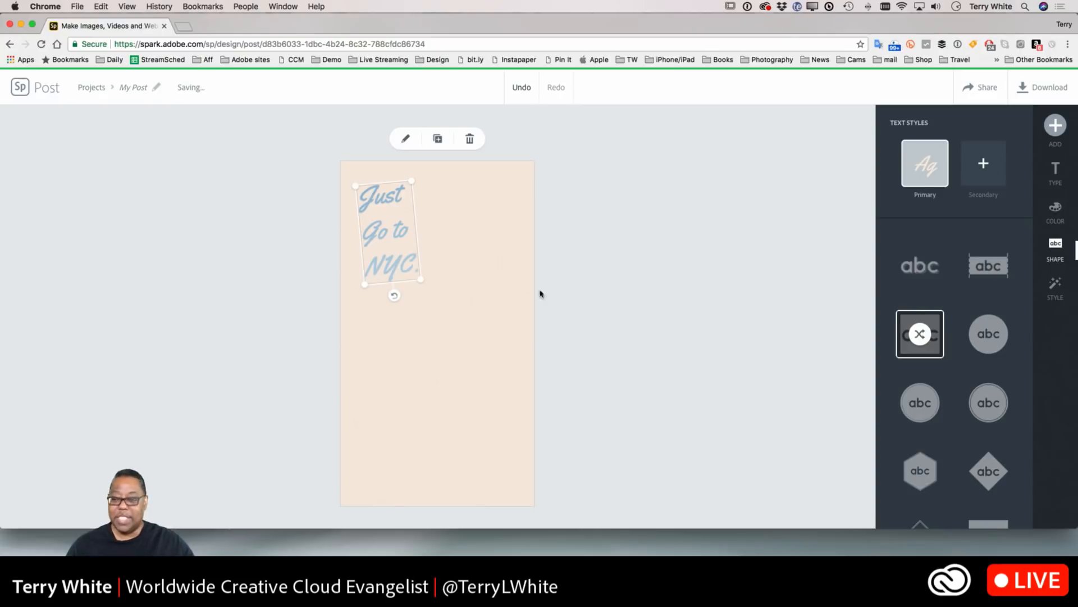
- Give the title the shadowed-text shape and enlarge it slightly to fill the sky beside the tower
click(926, 271)
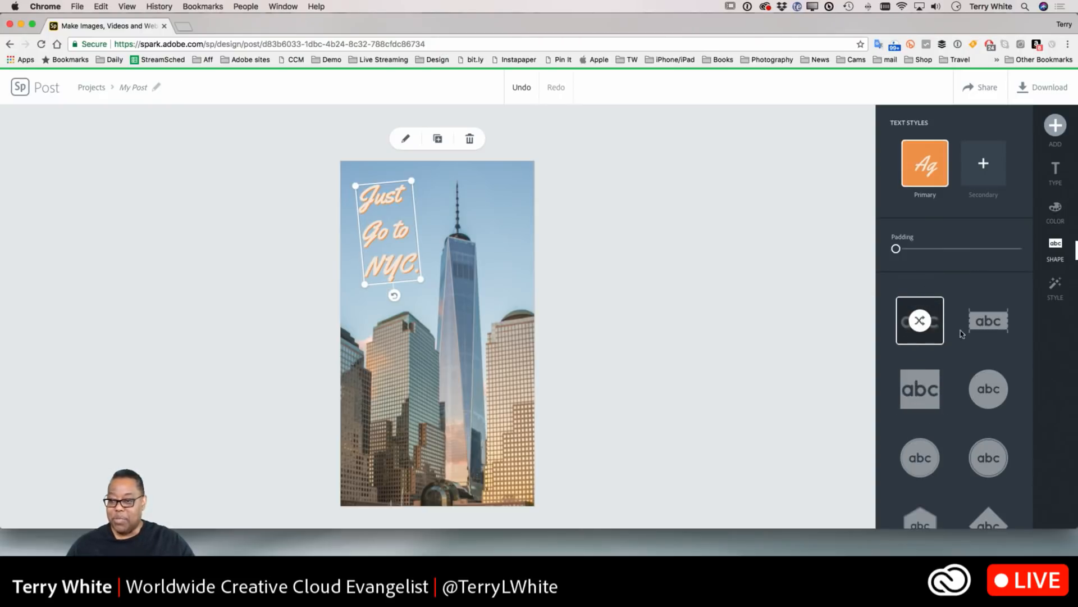
mouse_move(420, 279)
mouse_down()
mouse_move(435, 303)
mouse_move(426, 291)
mouse_up()
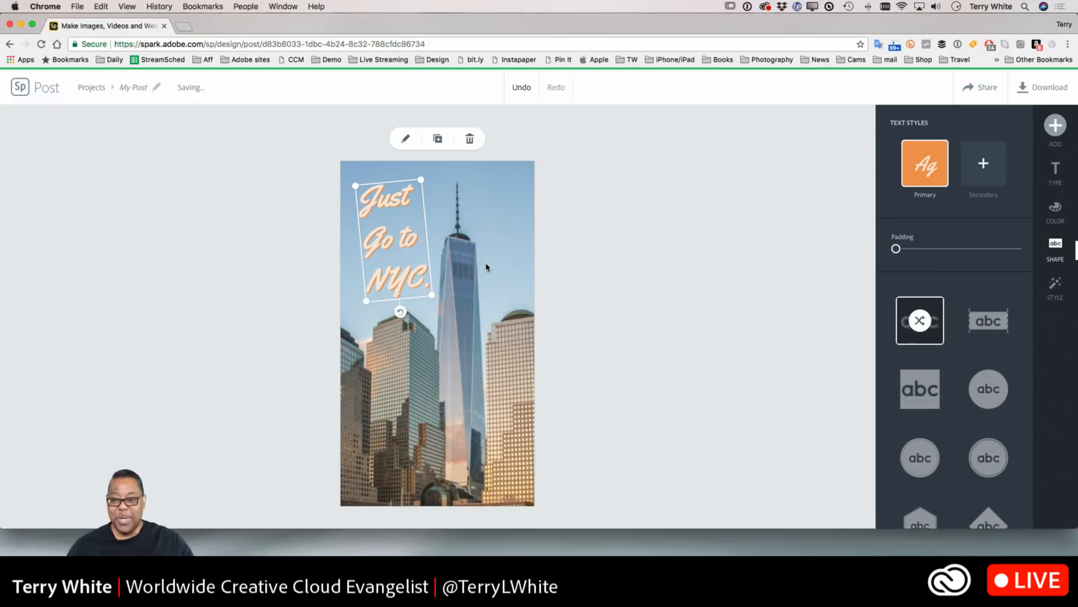
- Restyle the title in bold slab-serif capitals using the style suggestions, color it white from the TW palette, and deselect it
click(1055, 288)
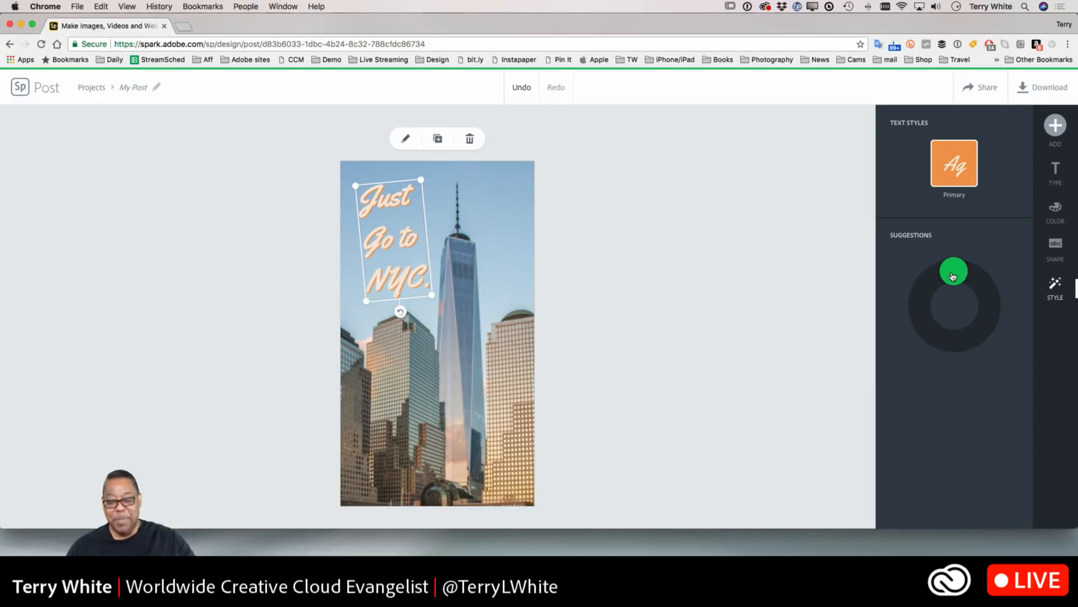
drag(953, 275, 965, 371)
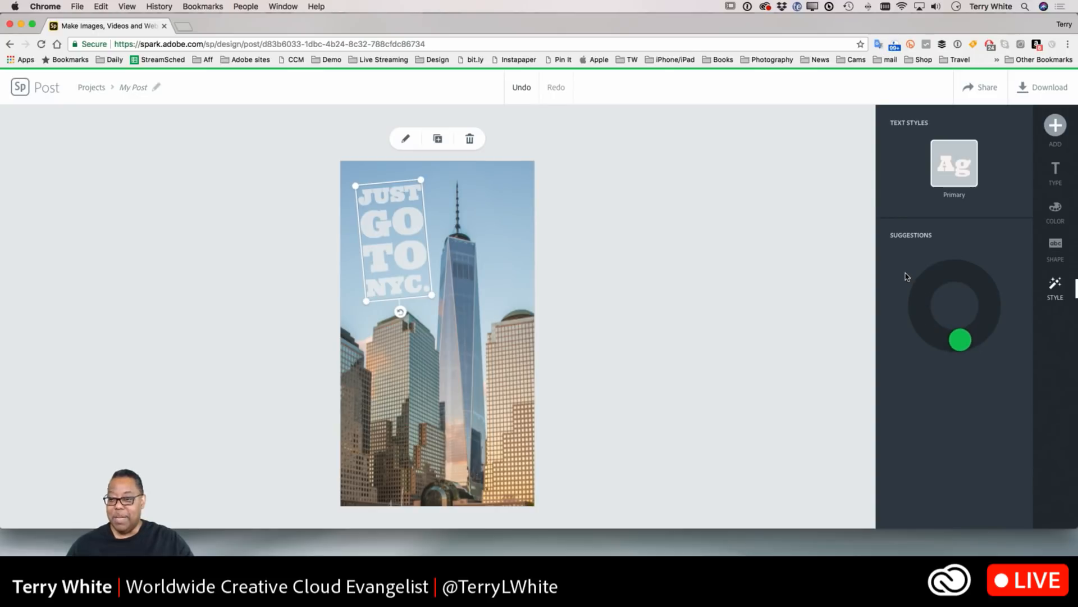
click(1057, 216)
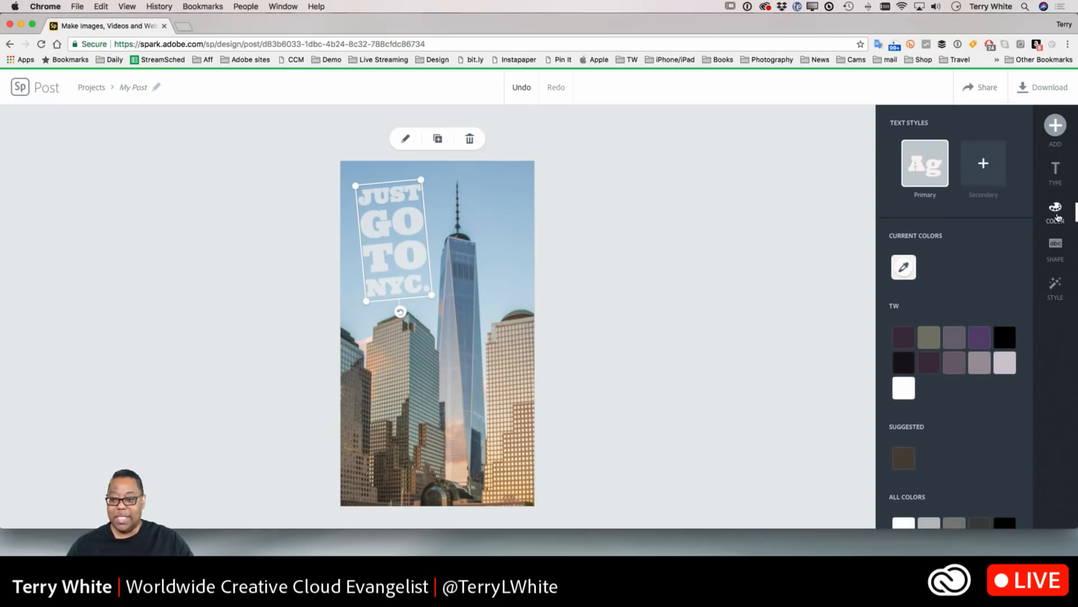
click(934, 341)
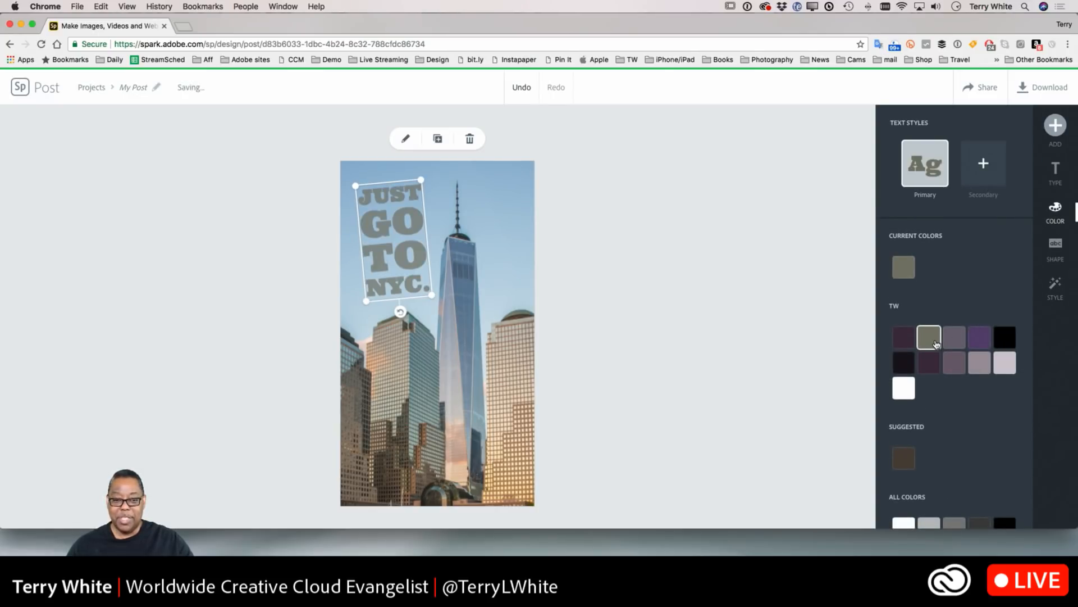
click(955, 340)
click(977, 349)
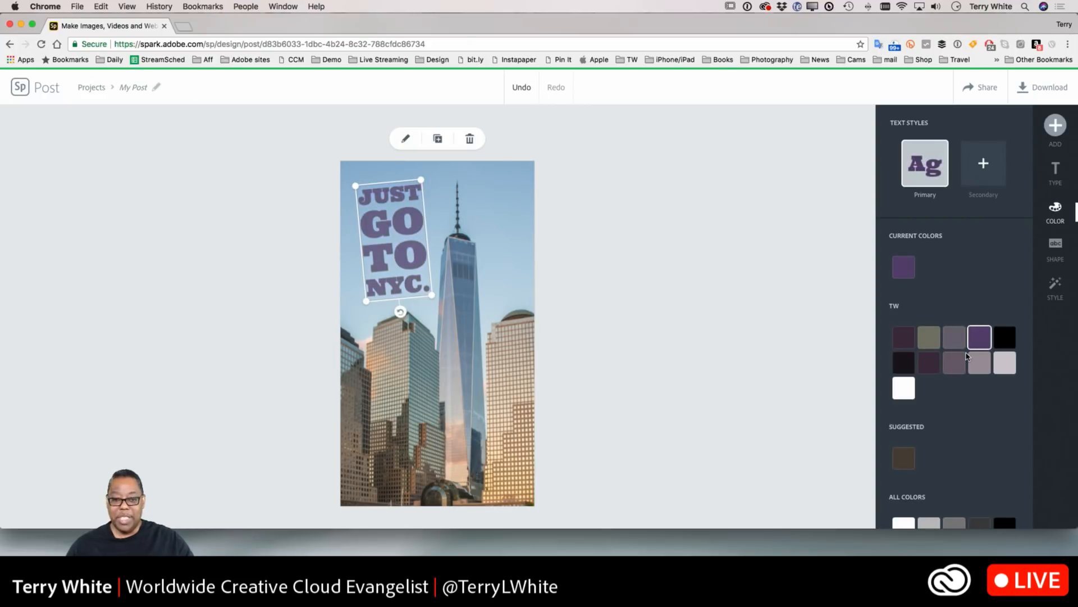
click(910, 393)
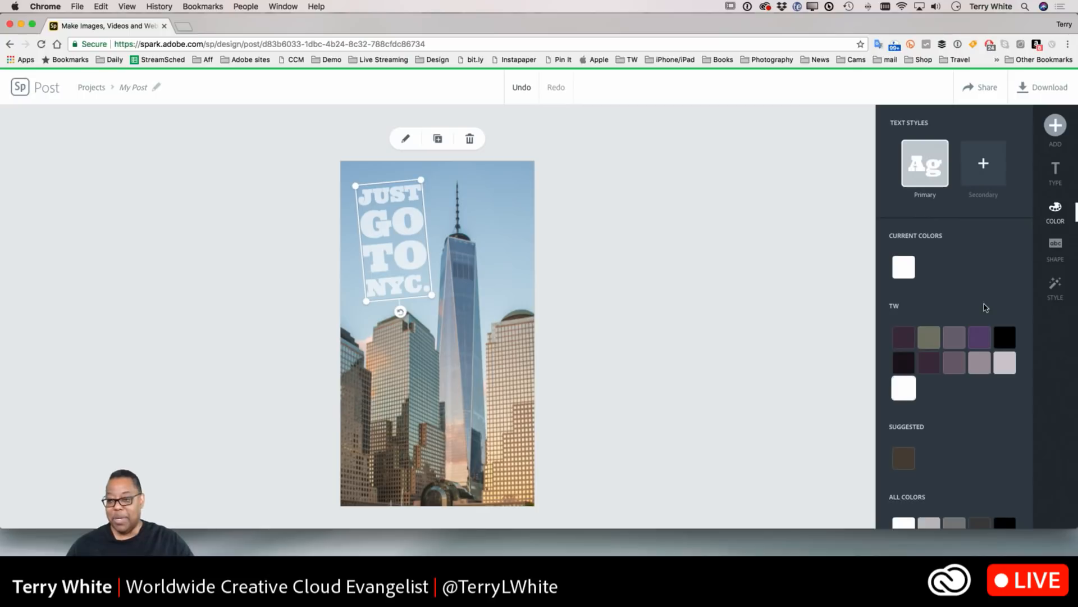
click(779, 285)
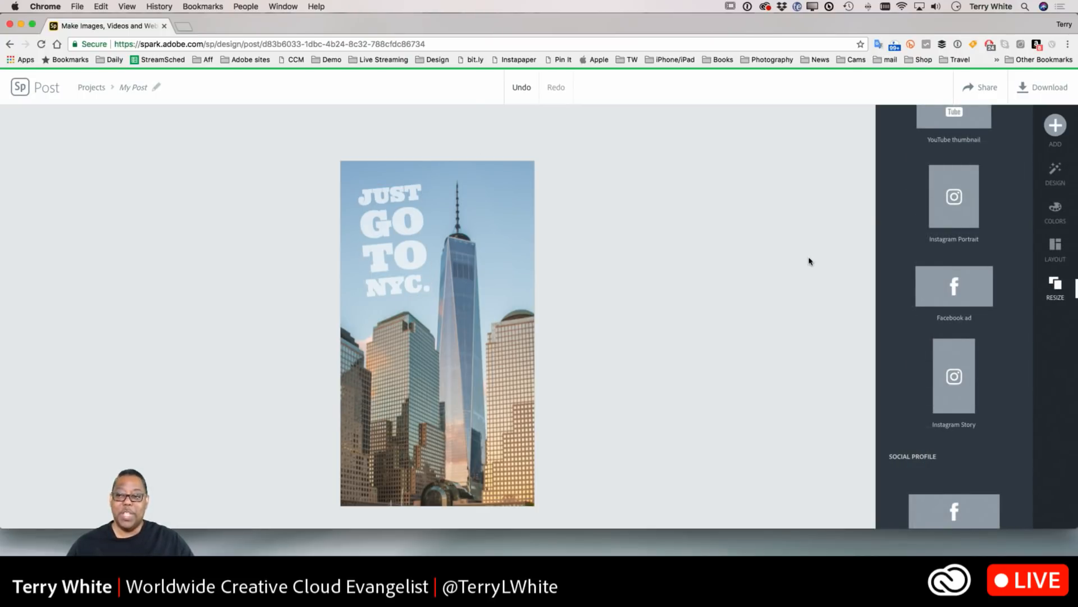
- Start adding an icon and search the icon library for "travel"
click(1056, 128)
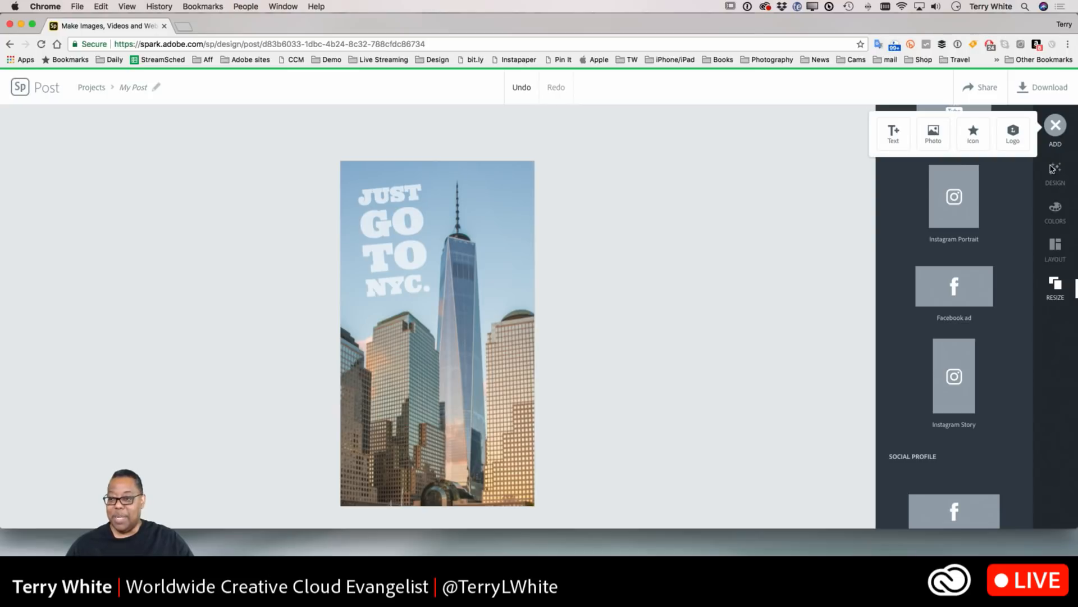
click(1052, 167)
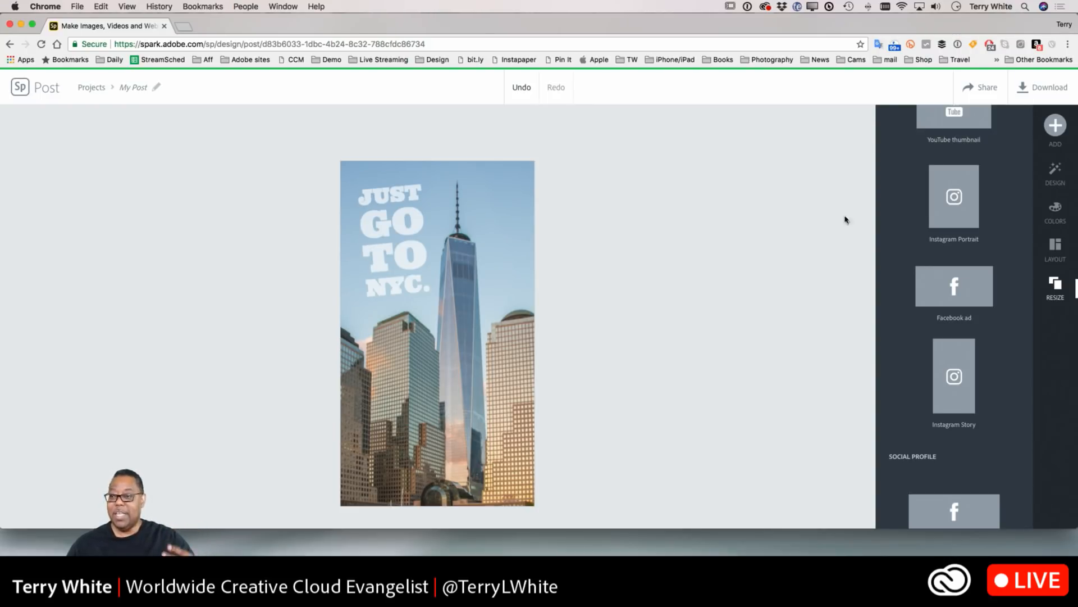
click(1059, 126)
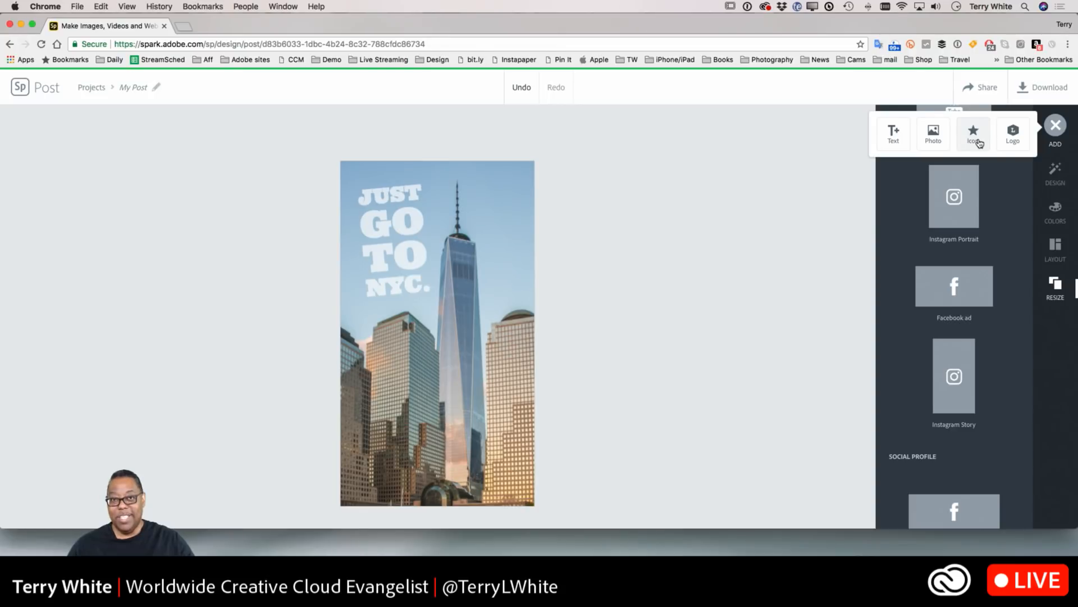
click(975, 136)
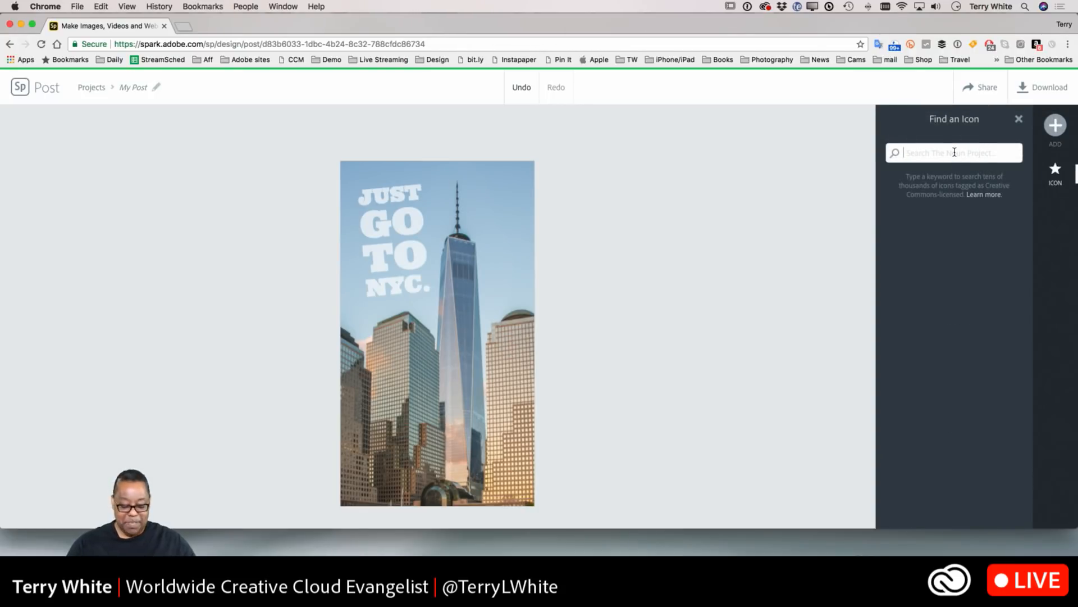
text(trav)
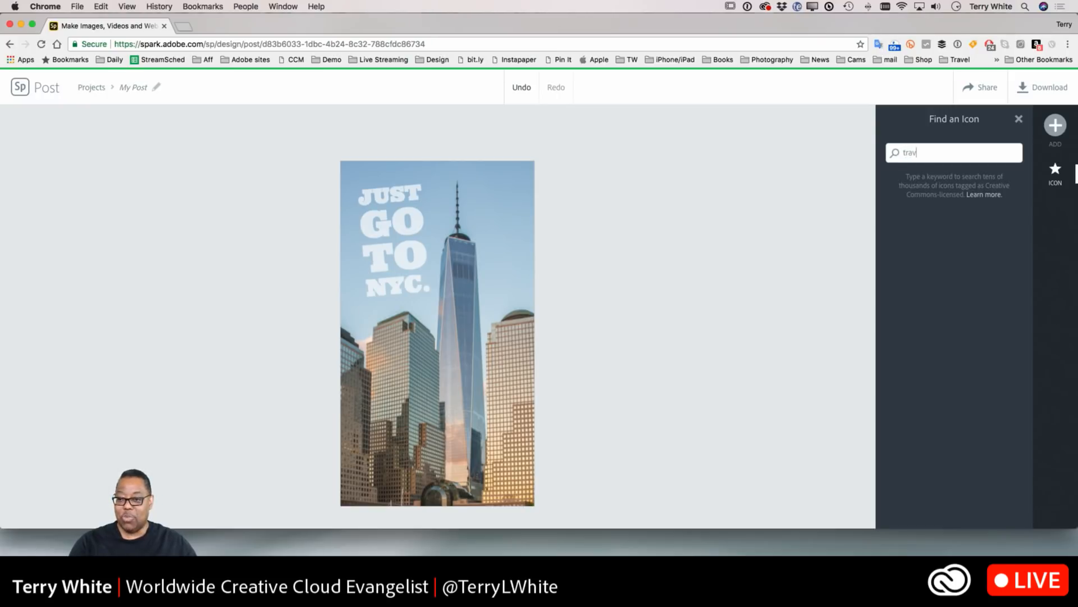
text(el)
key(Return)
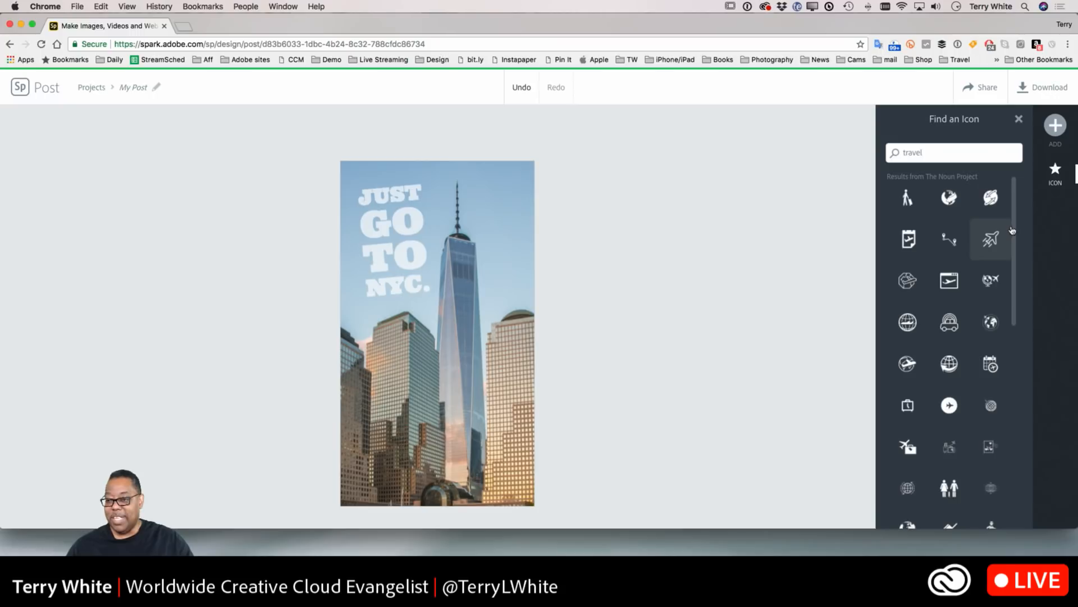
- Add the iced drink glass icon from the travel results, move it over the tower's lower part and shrink it
scroll(1016, 264, down, 2)
scroll(1017, 278, down, 2)
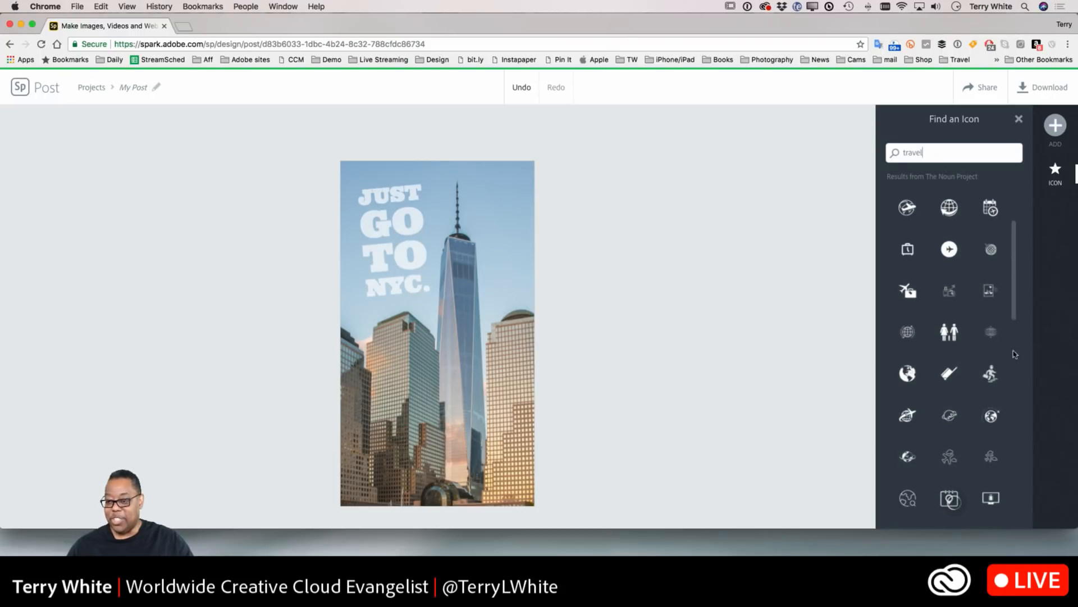
scroll(1014, 373, down, 8)
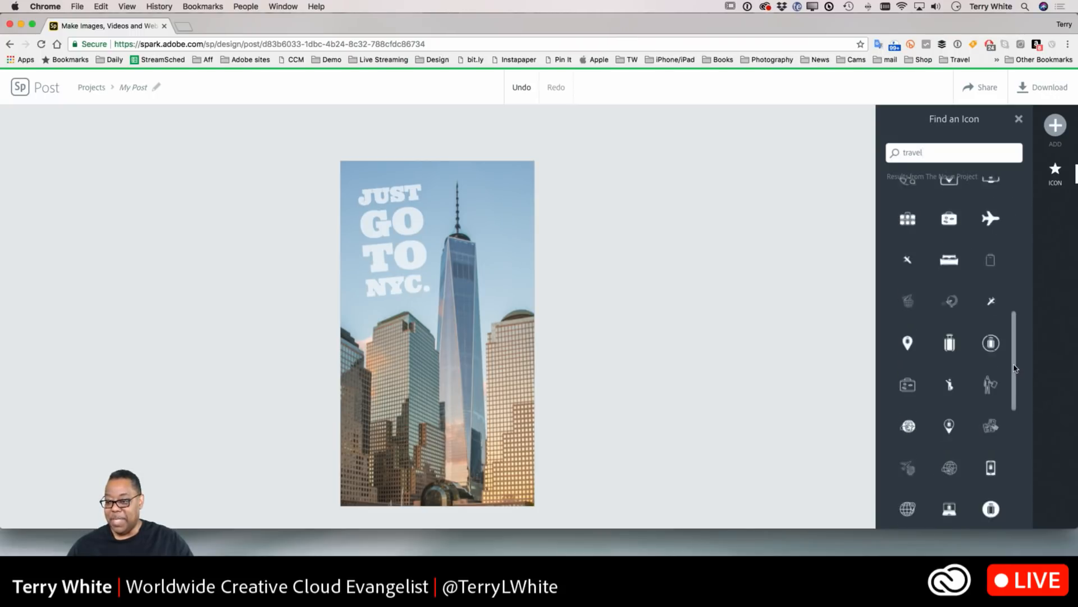
scroll(1021, 392, down, 8)
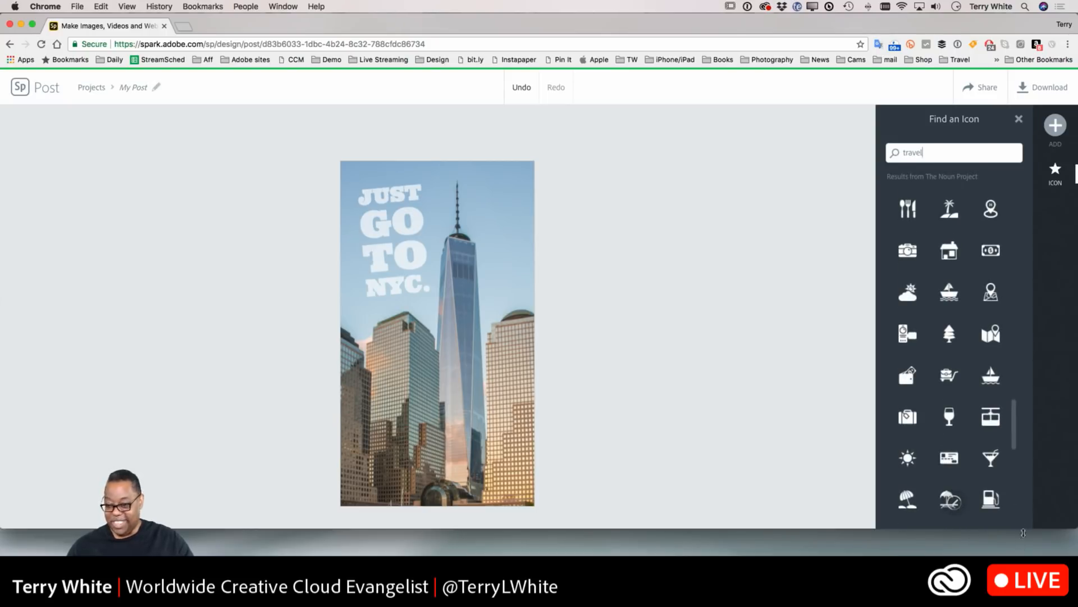
drag(1020, 430, 1019, 498)
scroll(1020, 489, up, 3)
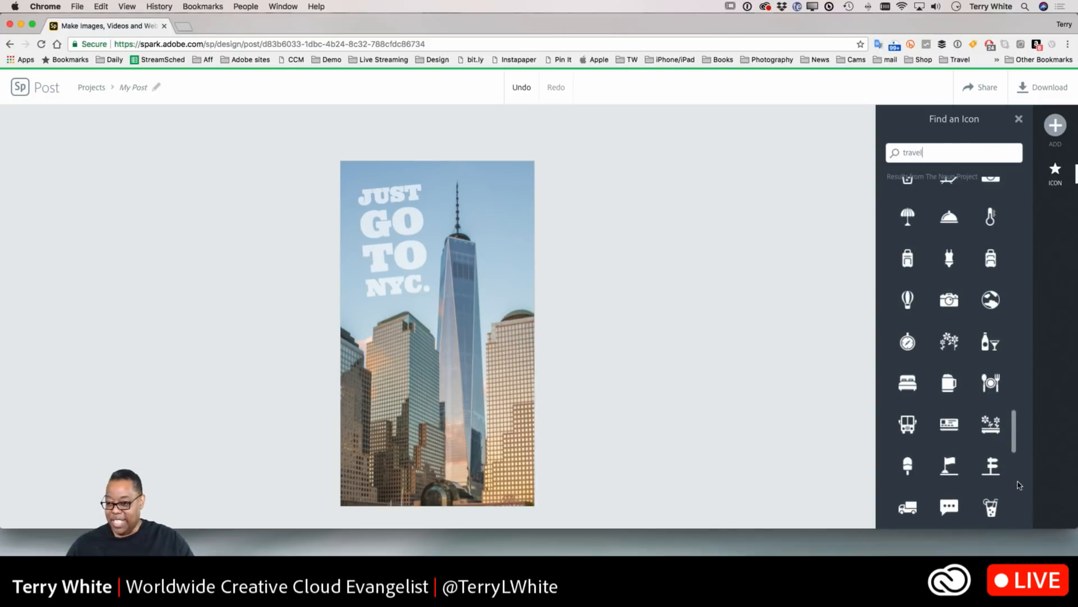
scroll(1020, 485, down, 1)
scroll(1019, 488, up, 1)
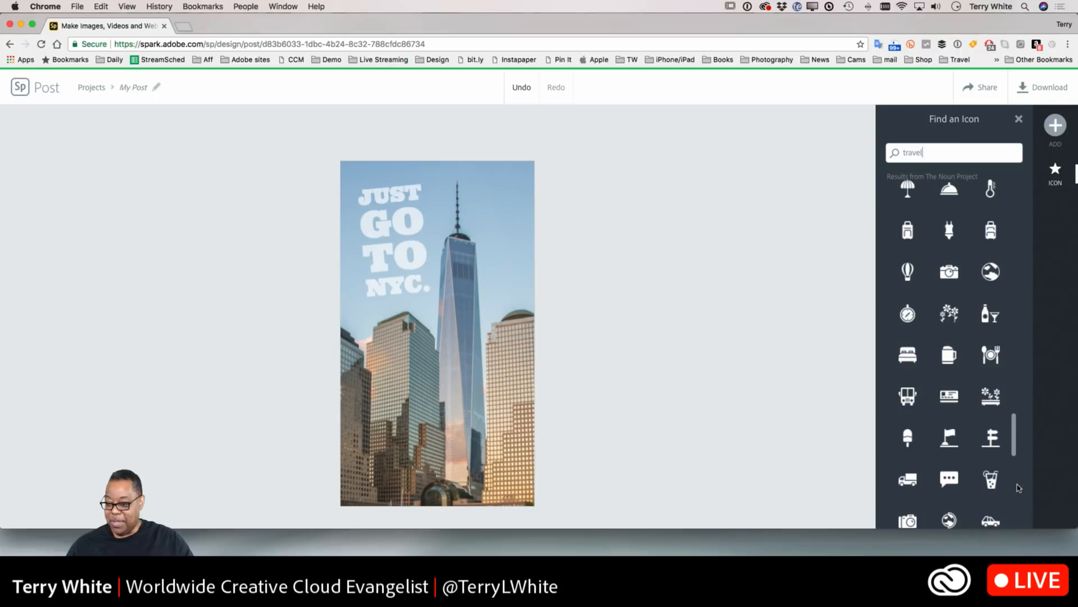
scroll(1018, 487, down, 1)
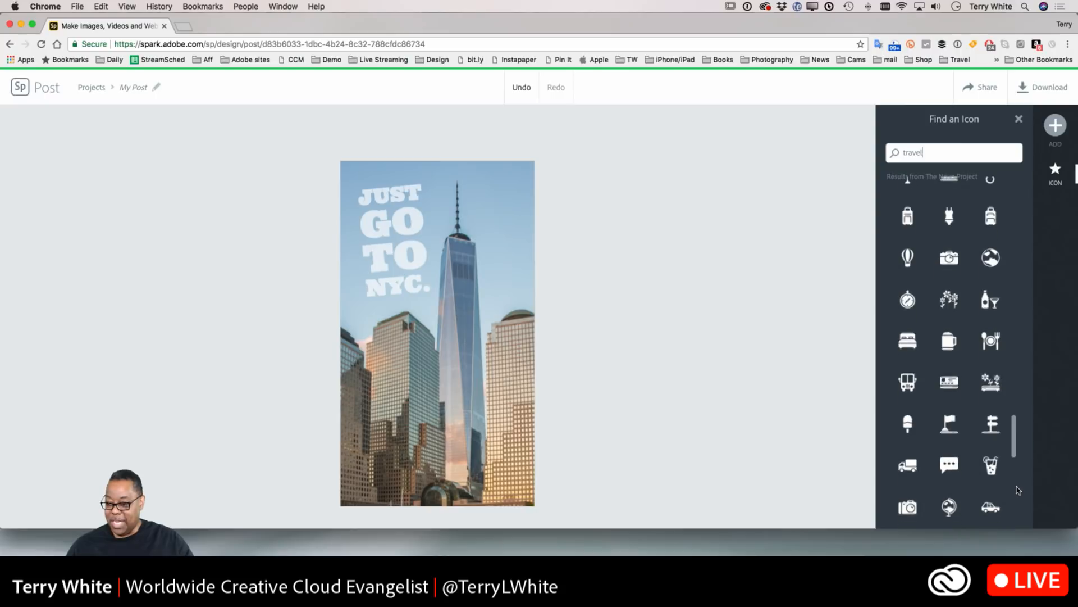
click(992, 472)
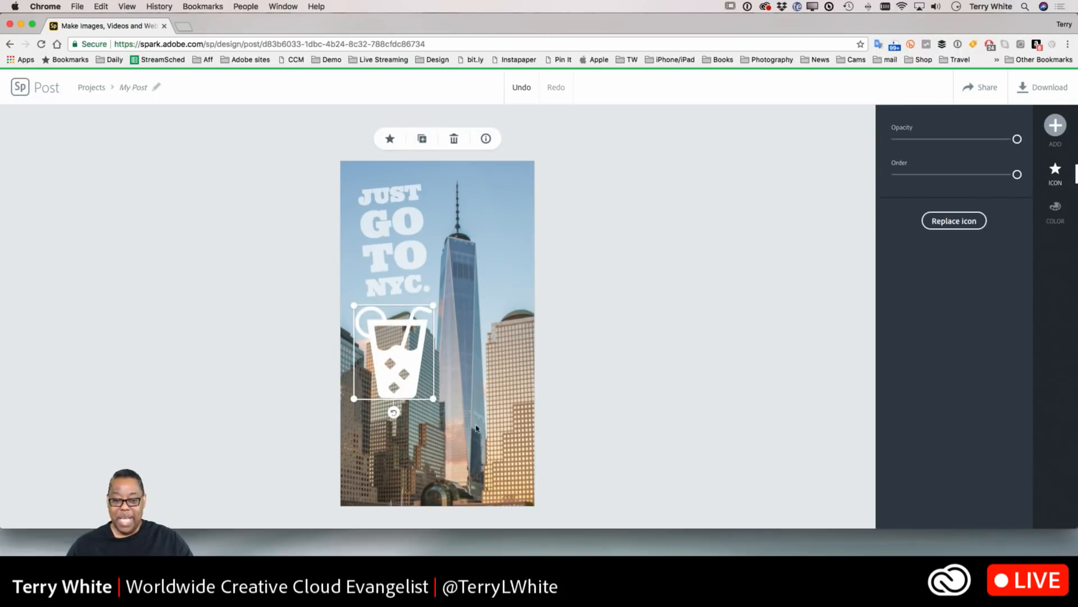
drag(411, 366, 487, 435)
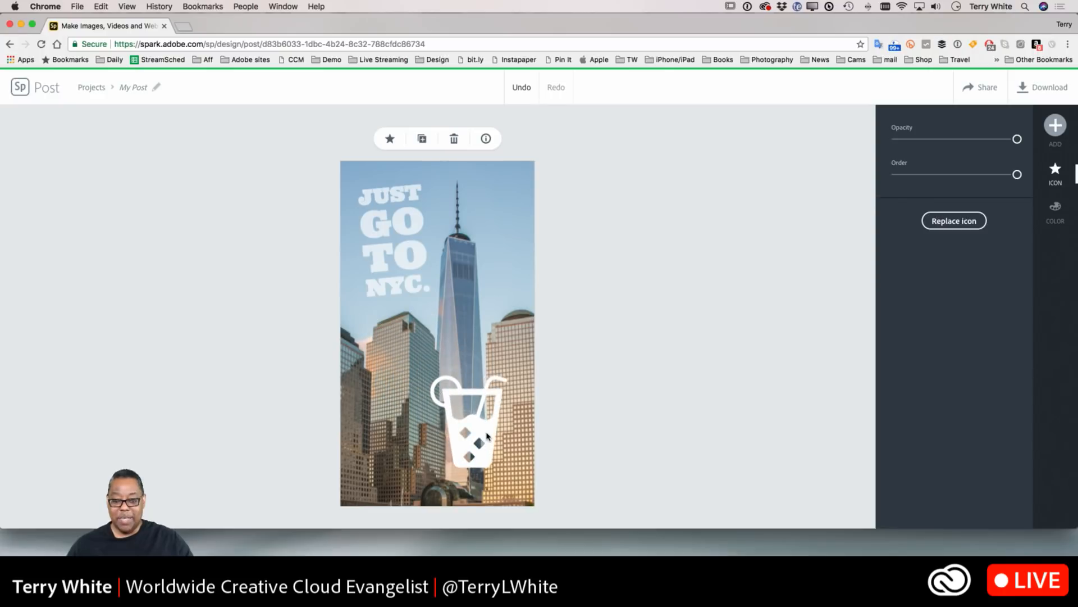
drag(430, 466, 455, 450)
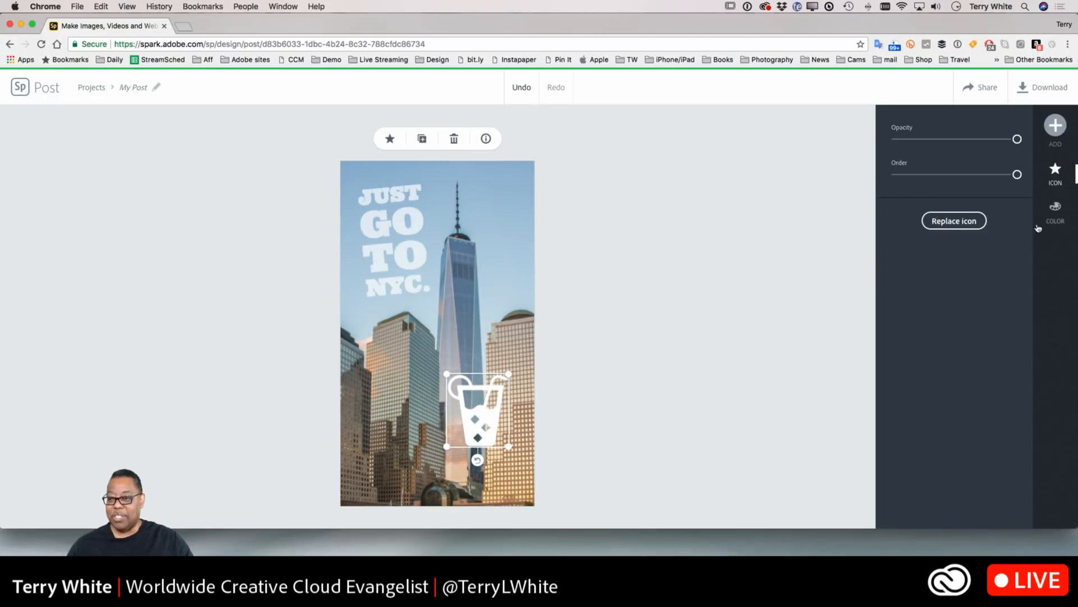
- Try several colors on the drink icon, including cyan, brown and yellow, and settle on light orange from the All Colors palette
click(1055, 212)
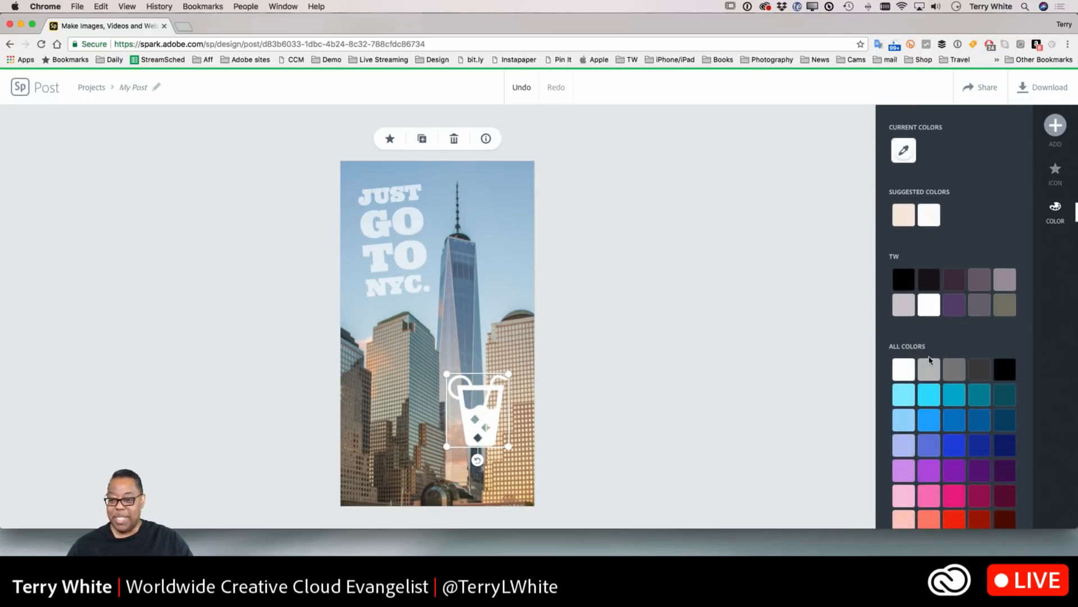
click(929, 392)
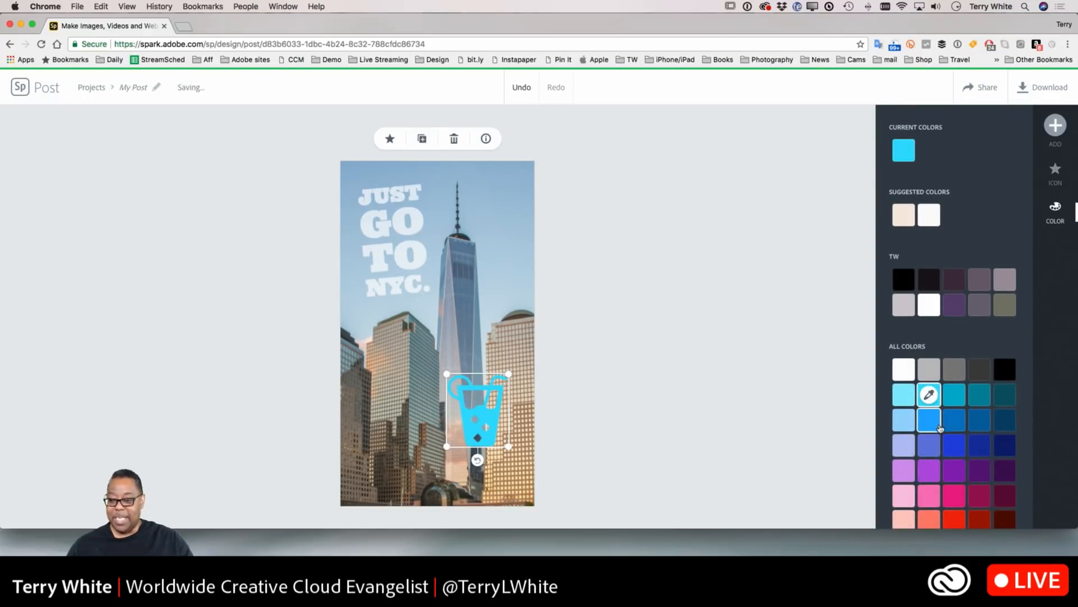
scroll(953, 453, down, 5)
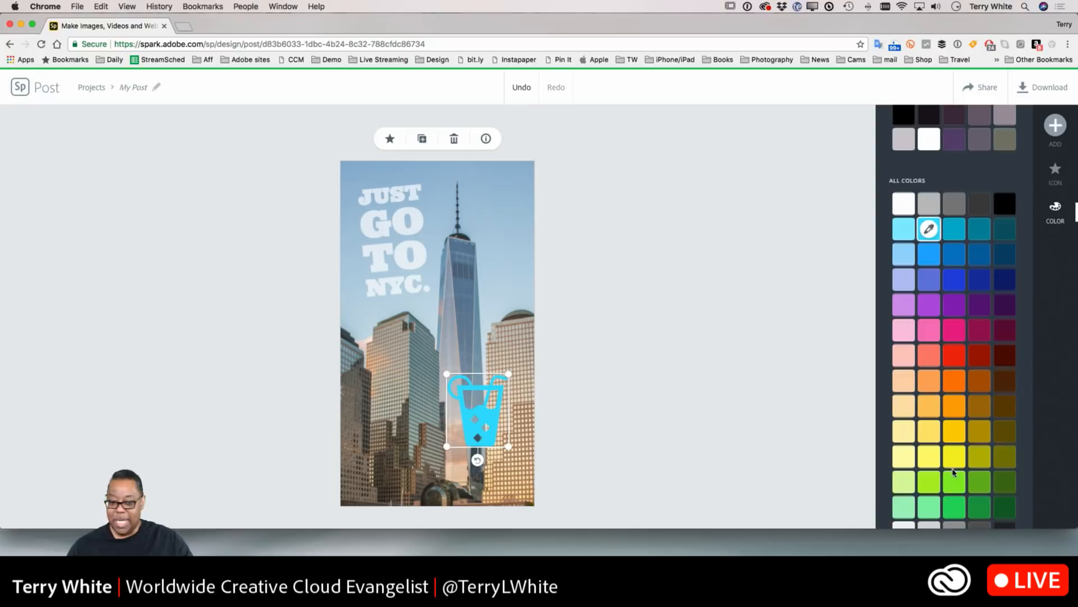
click(979, 380)
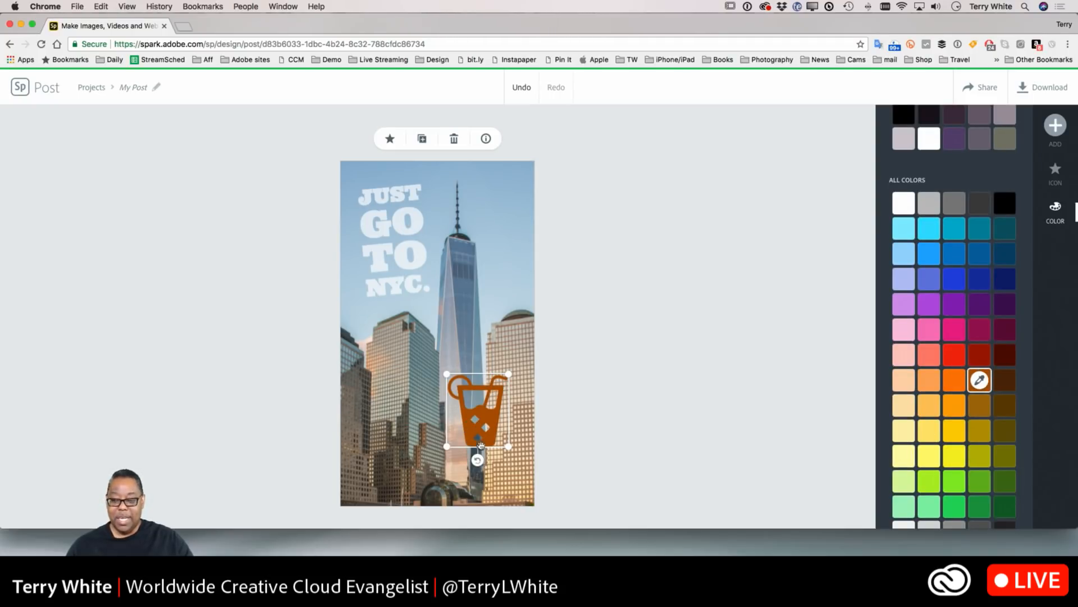
click(958, 459)
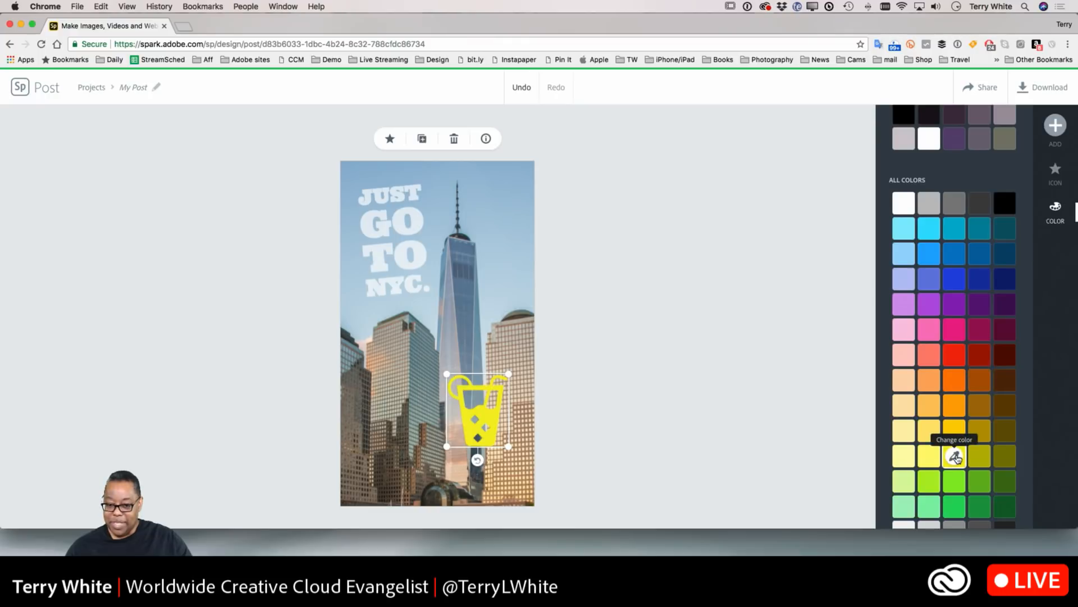
click(928, 431)
click(905, 455)
click(904, 431)
click(902, 380)
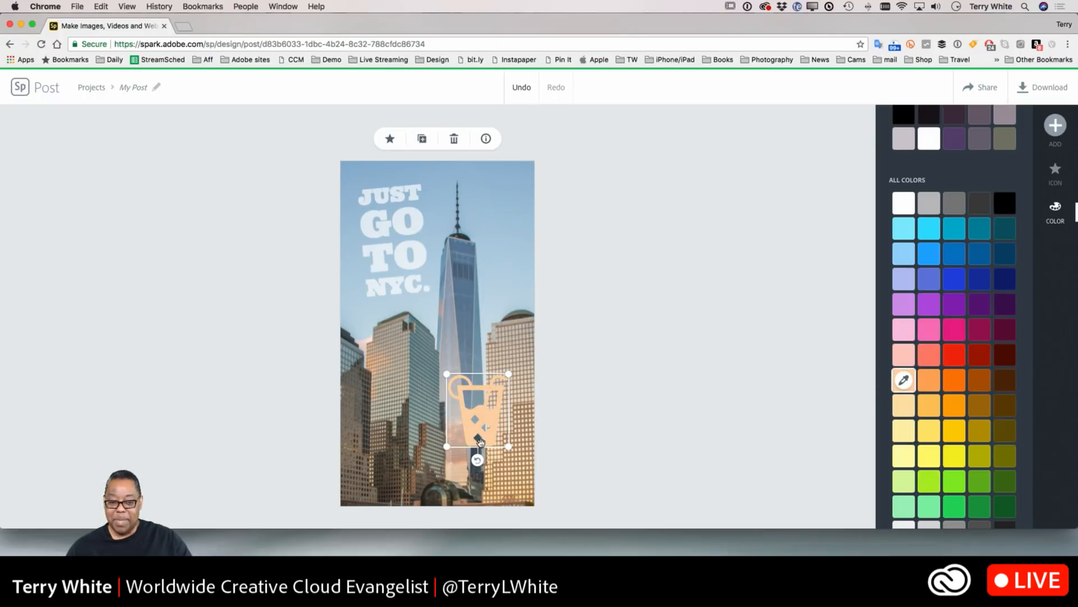
- Move the drink icon into the sky on the tower's right side, shrink and tilt it slightly, and deselect it
drag(480, 442, 489, 250)
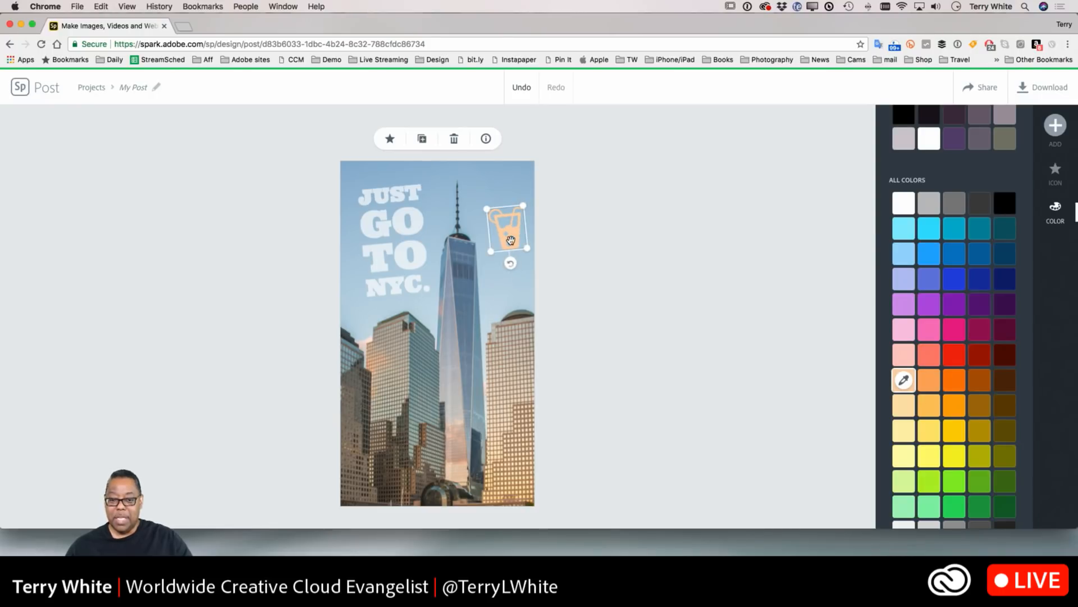
drag(508, 241, 509, 279)
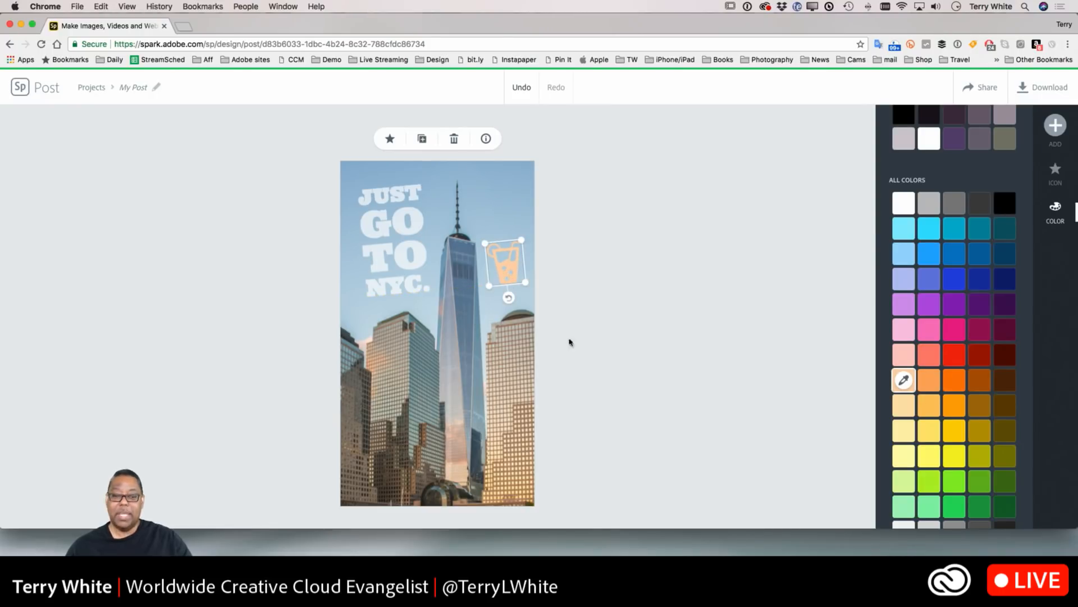
click(571, 342)
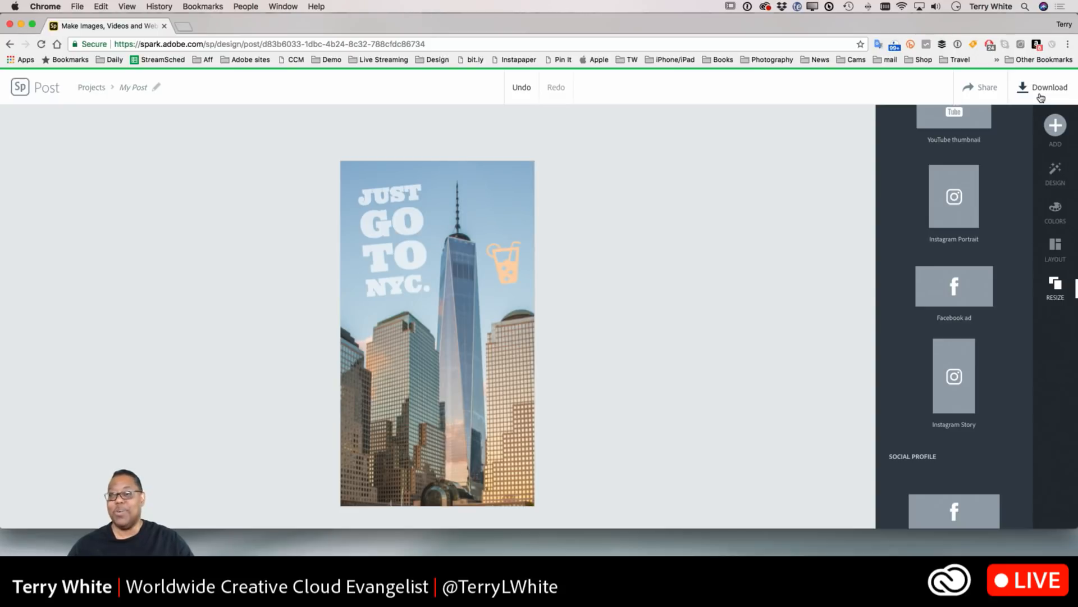
- Look at the post's sharing options, close them and download the post as a JPG
click(982, 97)
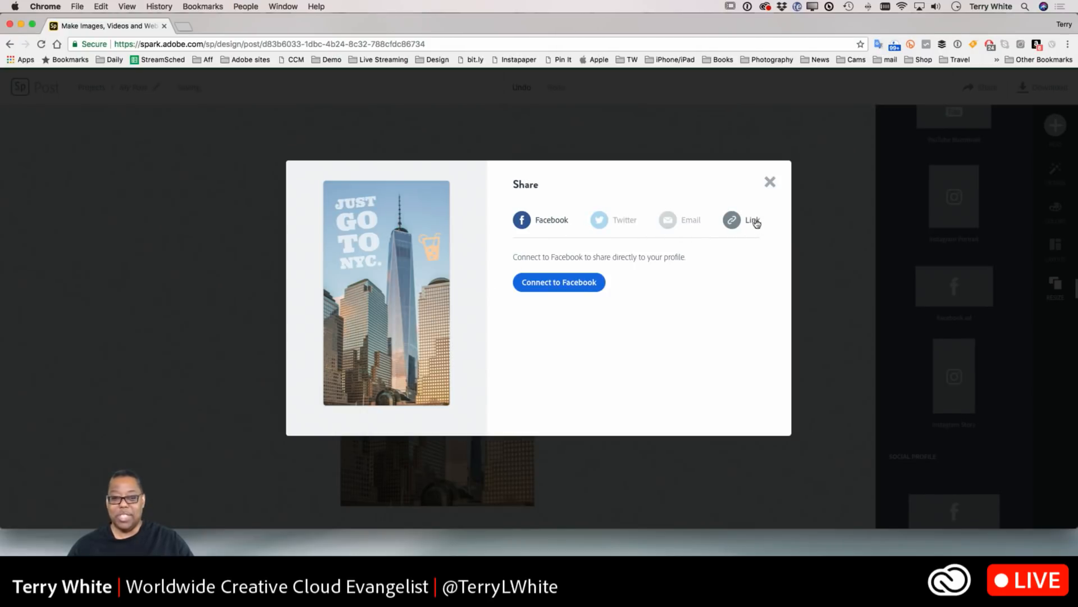
click(770, 182)
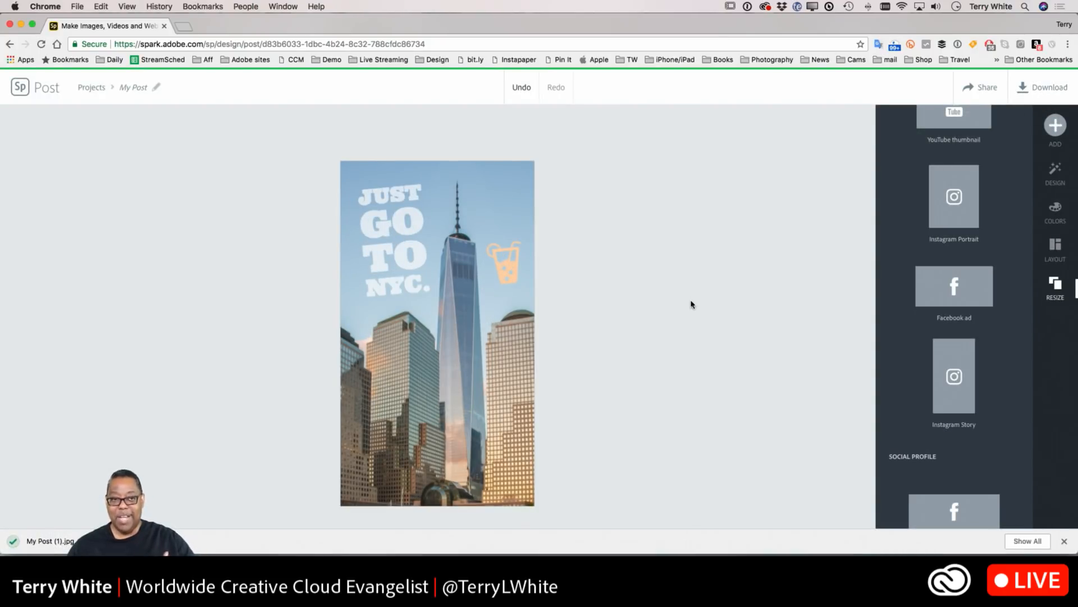
- Open the downloaded My Post (1).jpg in Photoshop to examine it, close it and return to Chrome
click(1005, 587)
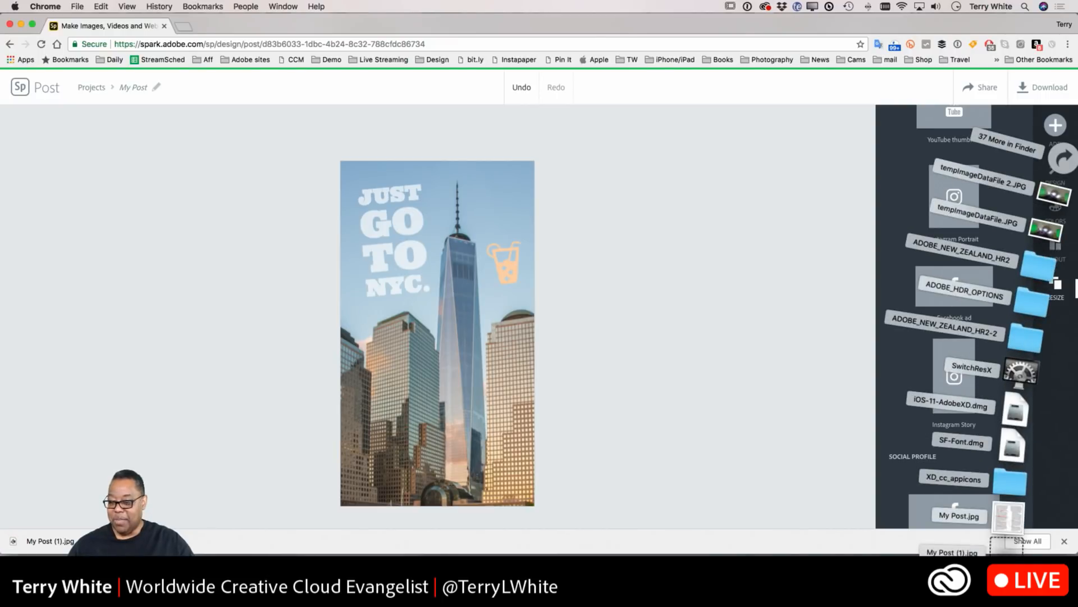
click(1007, 549)
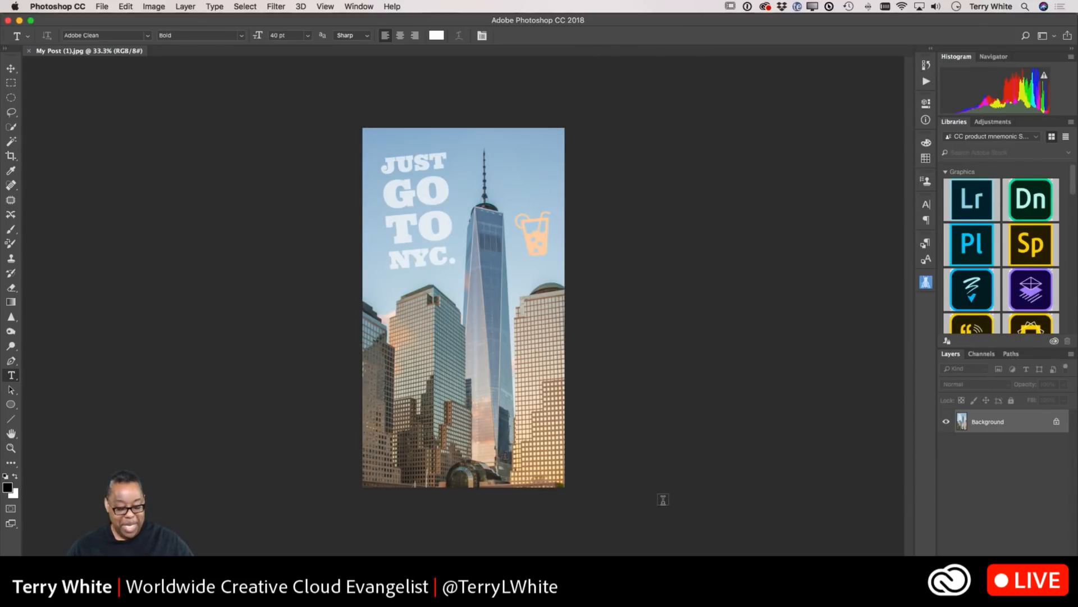
key(super+w)
key(super+Tab)
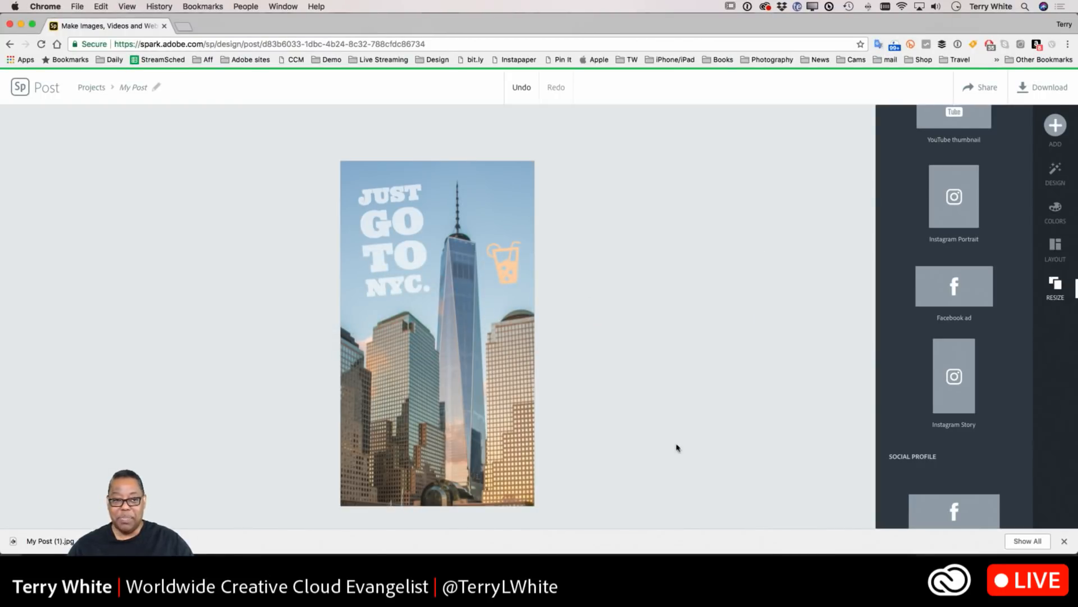
- Return to the Spark projects overview and create a new Page project
click(101, 89)
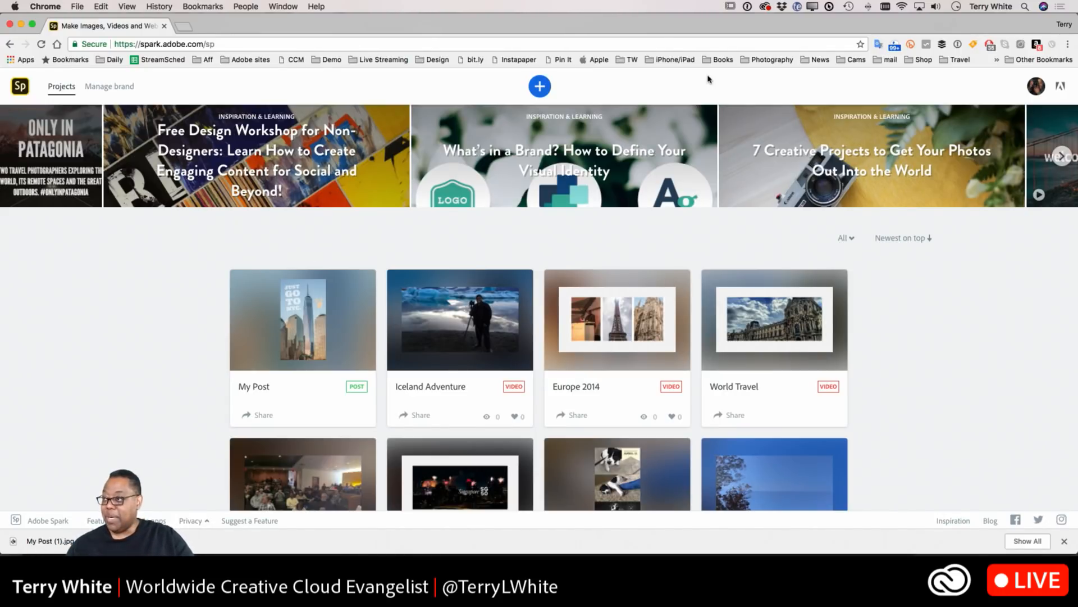
drag(1077, 160, 773, 17)
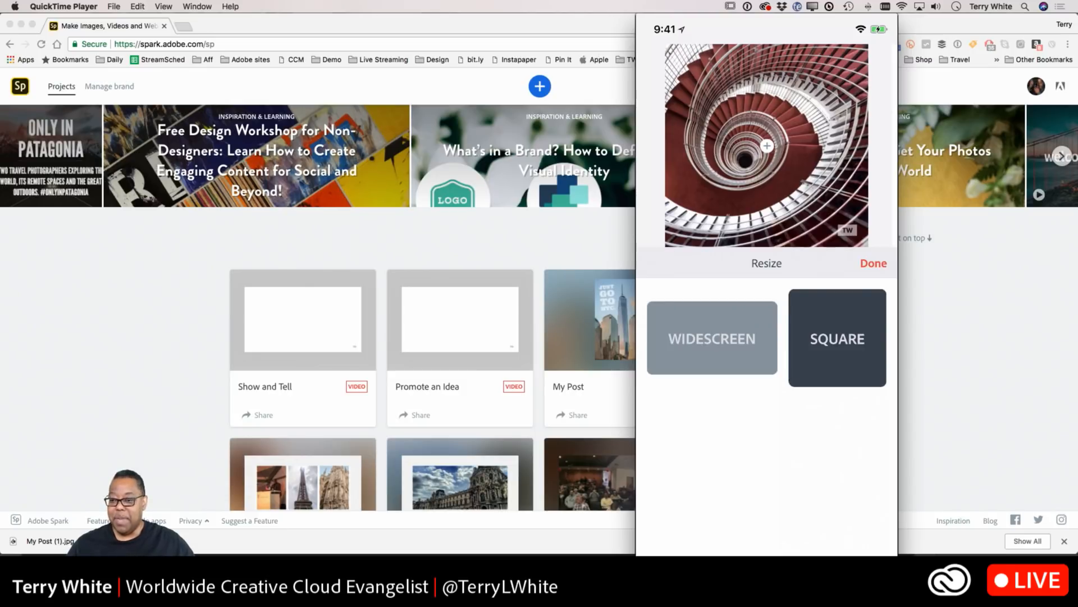
click(966, 312)
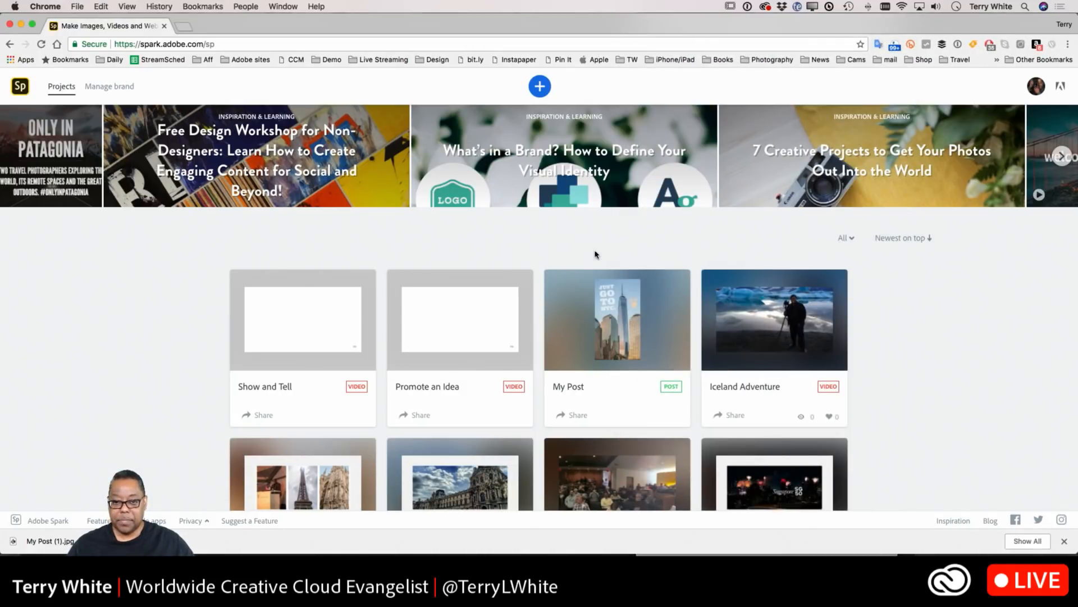
click(533, 83)
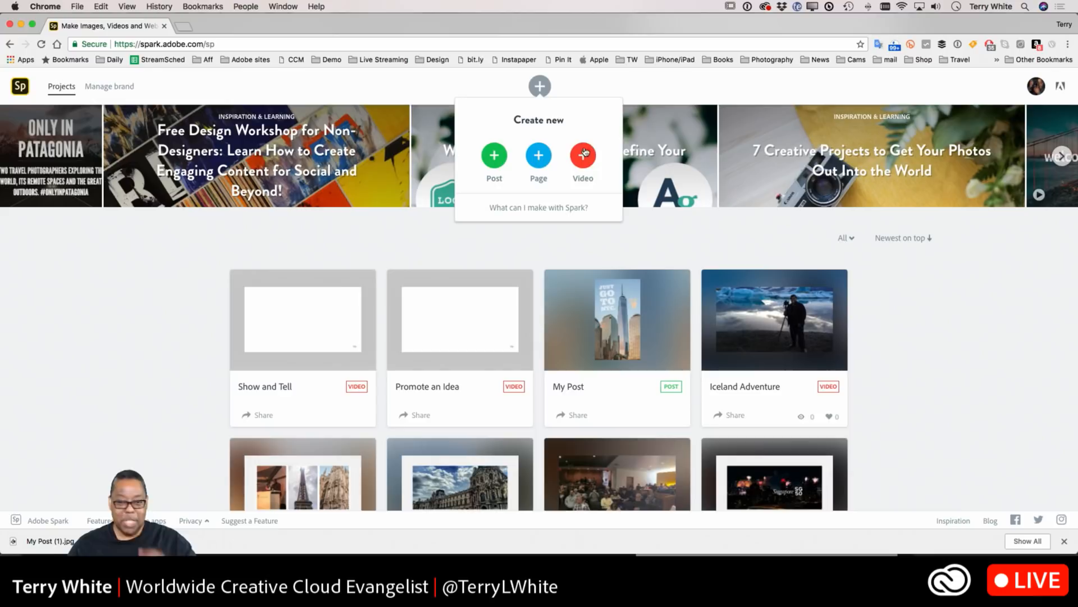
click(538, 159)
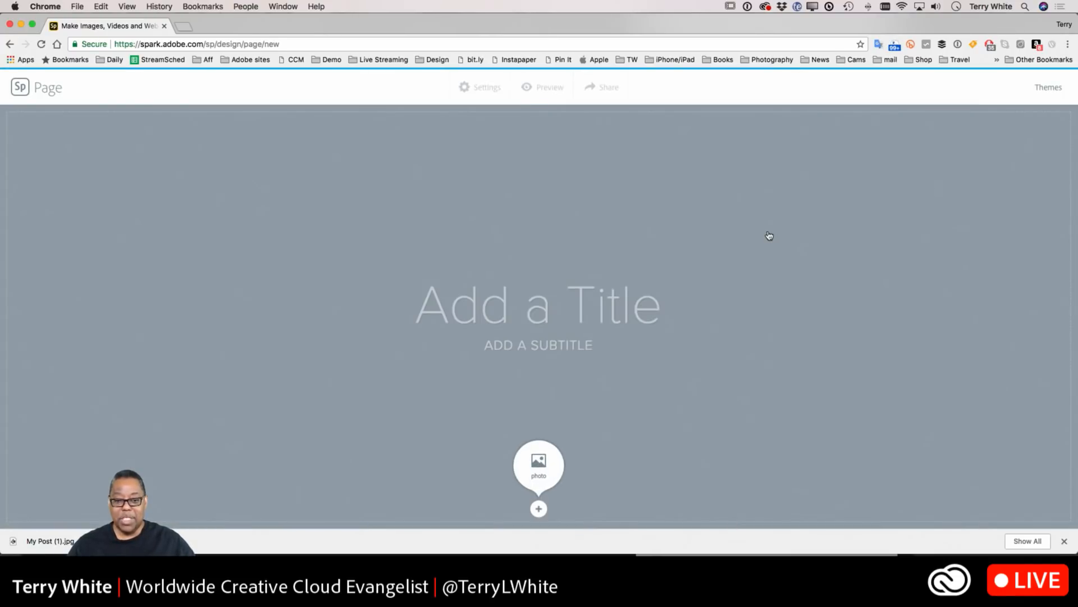
- Title the page "What's New in Adobe Spark" and enter a byline with the author's name as the subtitle
click(551, 306)
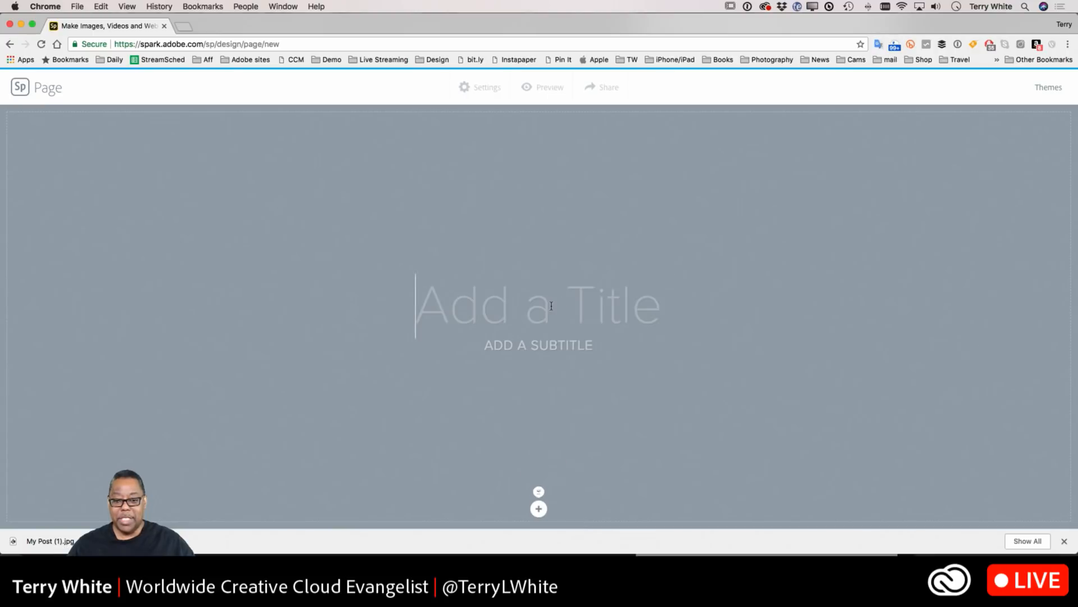
text(Wh)
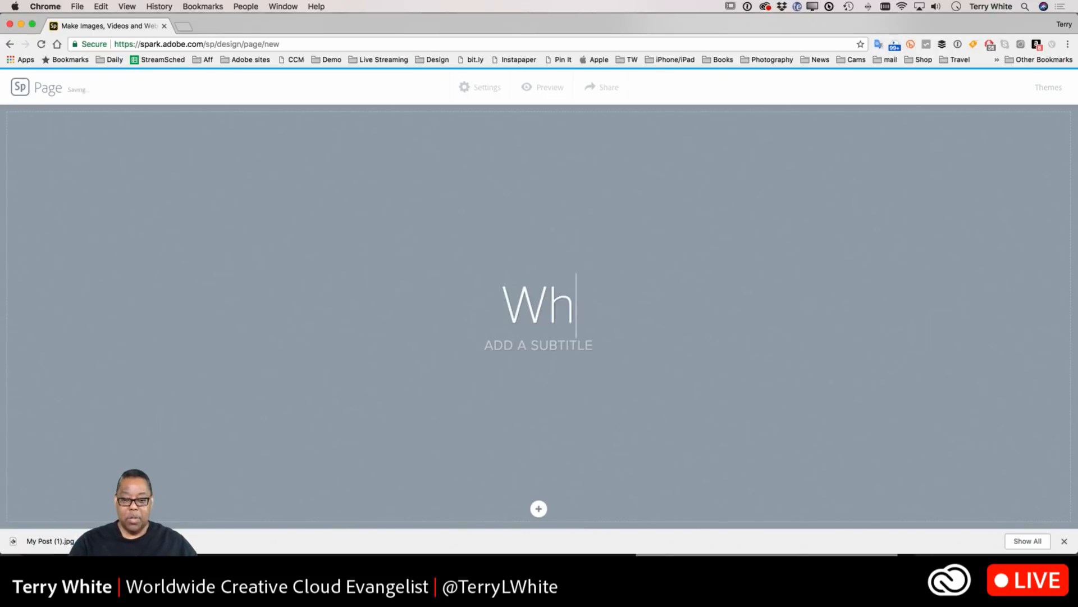
text(at's New in )
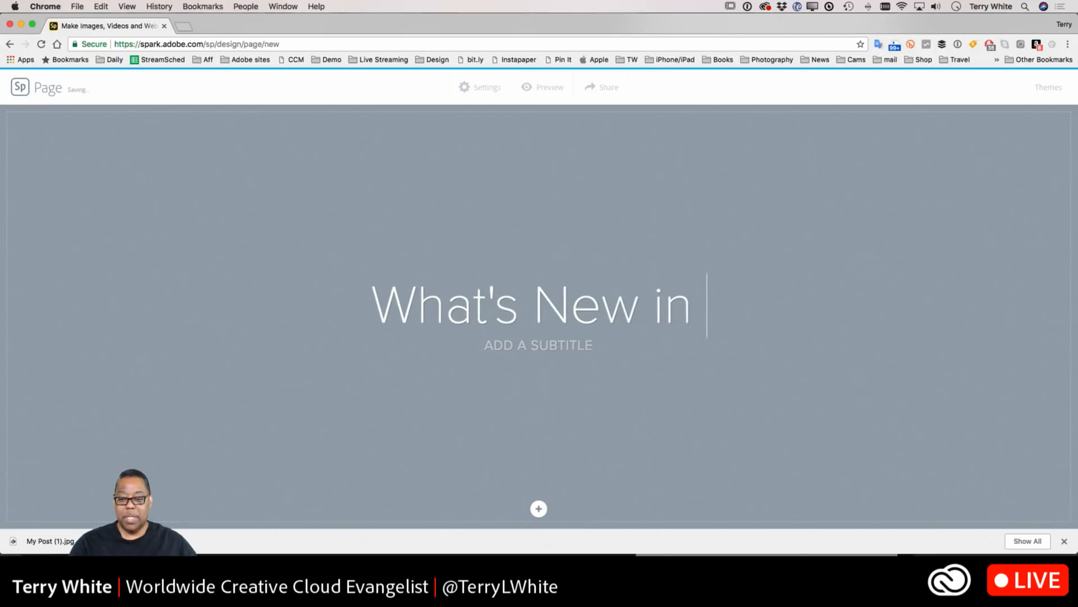
text(Adobe Spark)
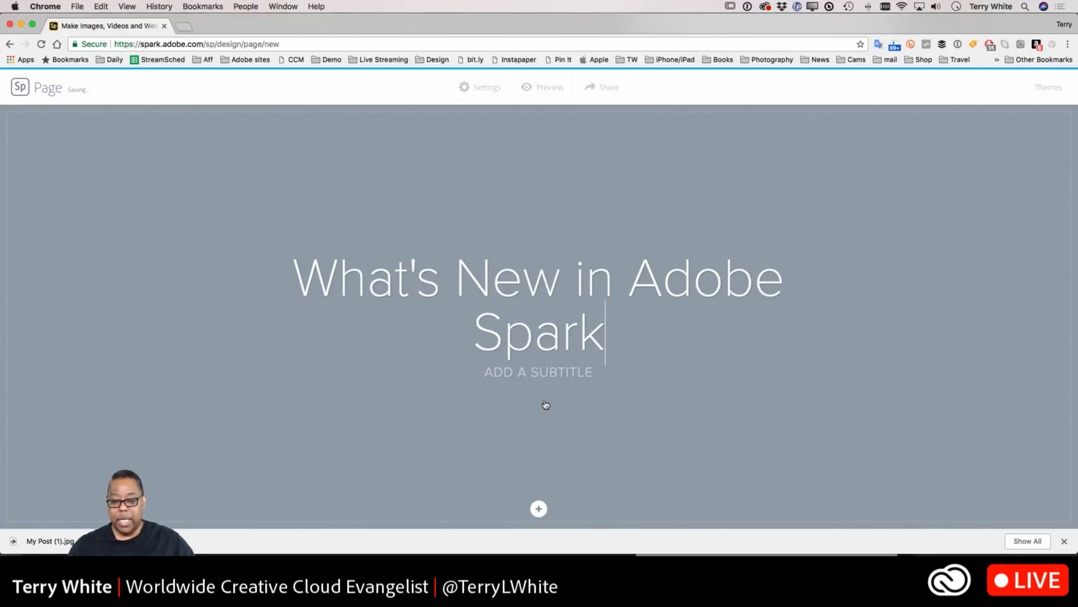
click(536, 373)
text(BY TERRY WHITE)
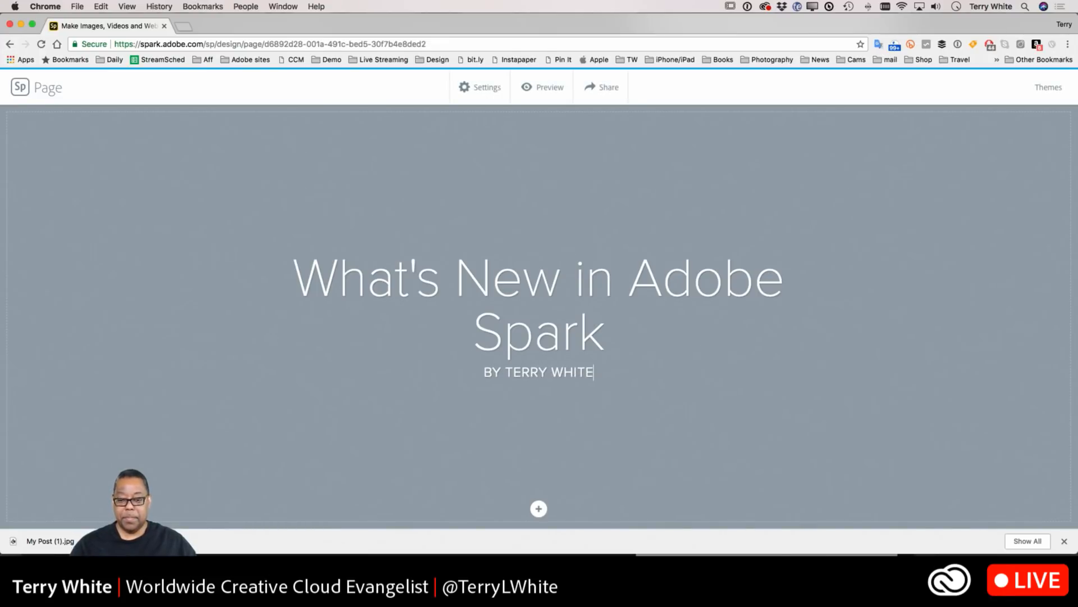
- Set a daytime Hong Kong skyline photo from Lightroom's Travel > Hong Kong album as the page's cover background
click(539, 509)
click(538, 462)
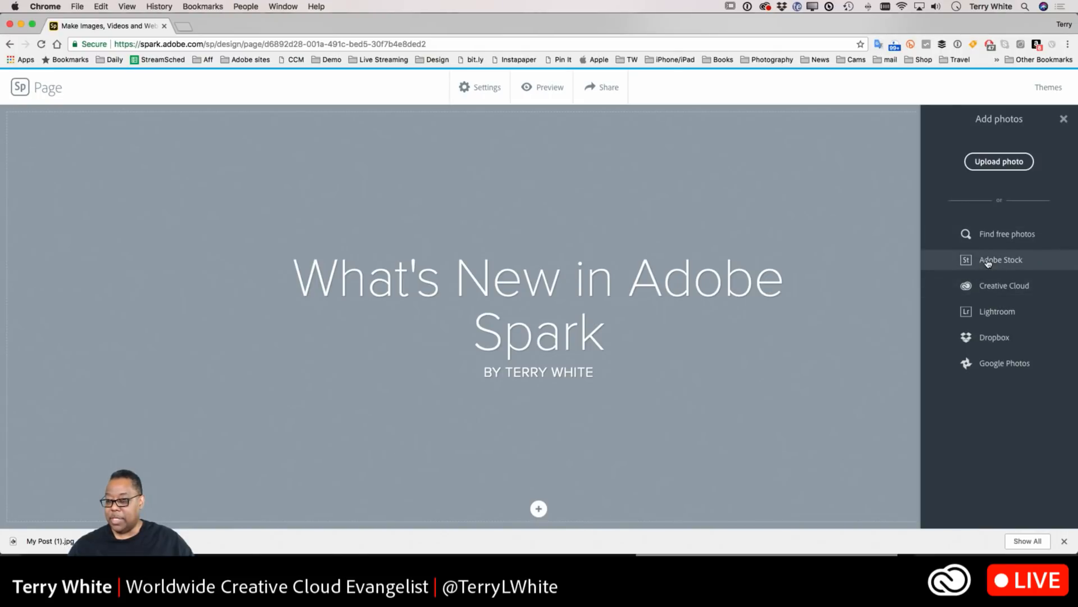
click(990, 312)
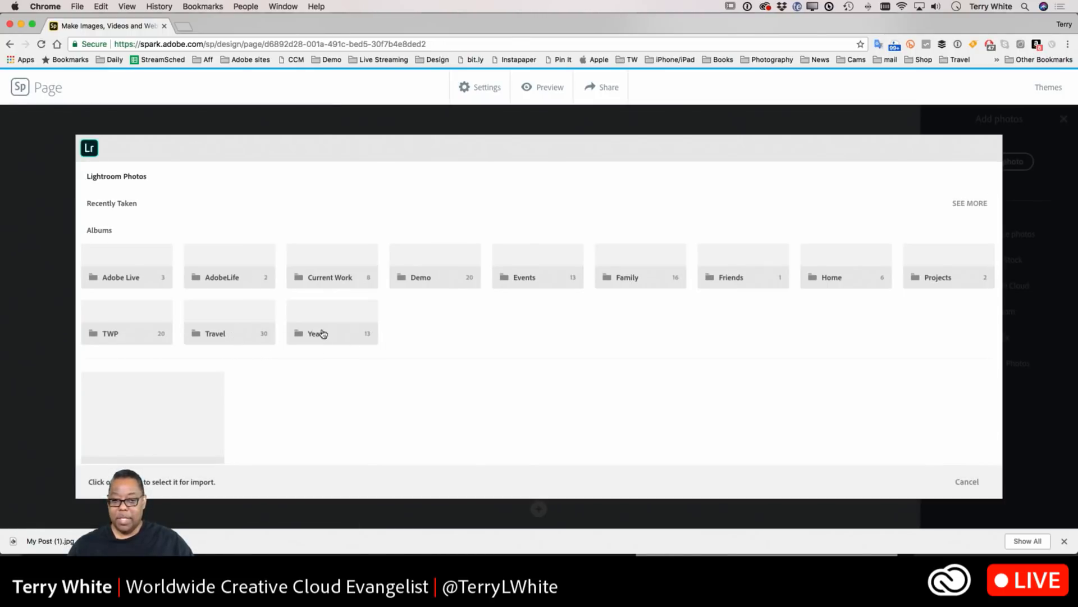
click(254, 326)
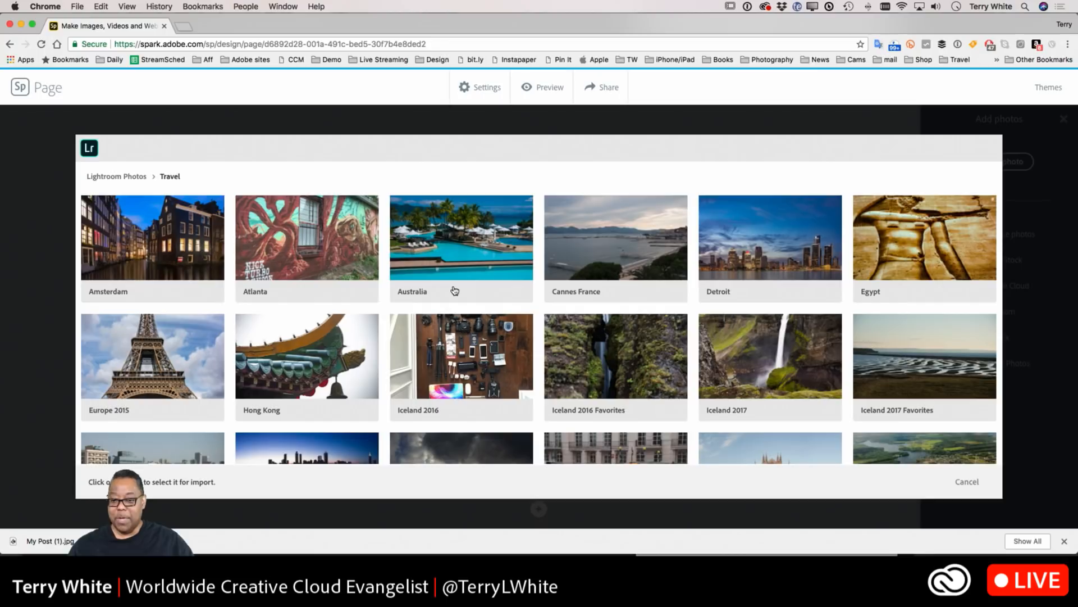
click(780, 250)
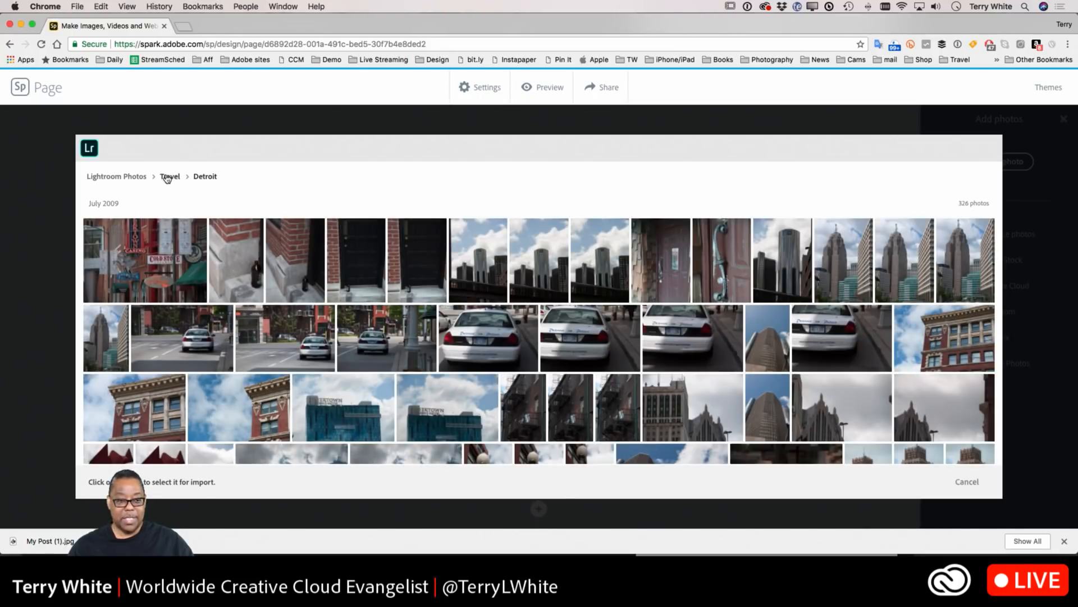
click(166, 178)
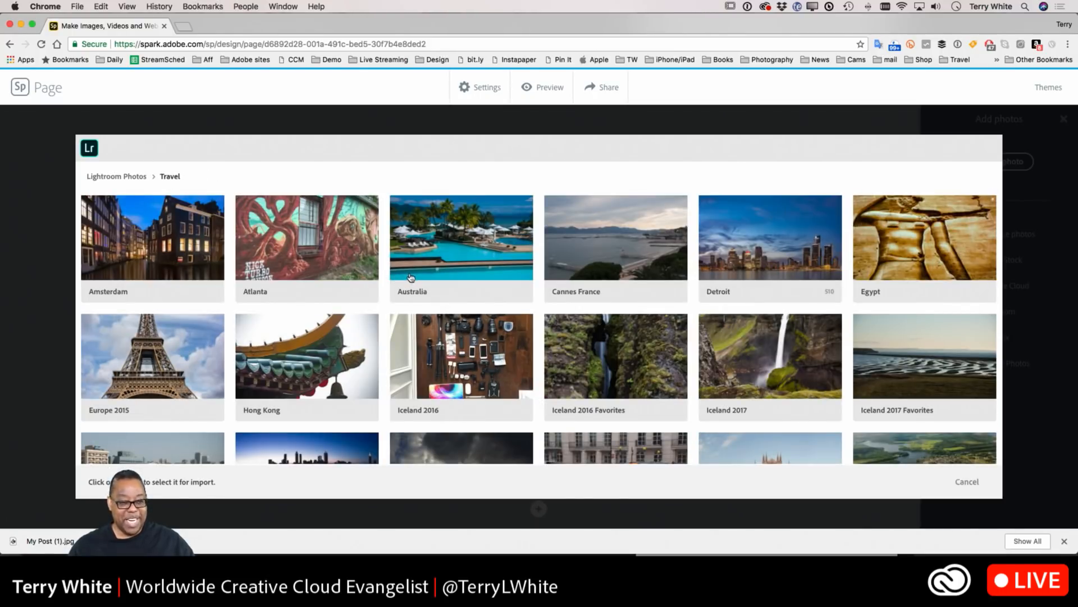
click(320, 348)
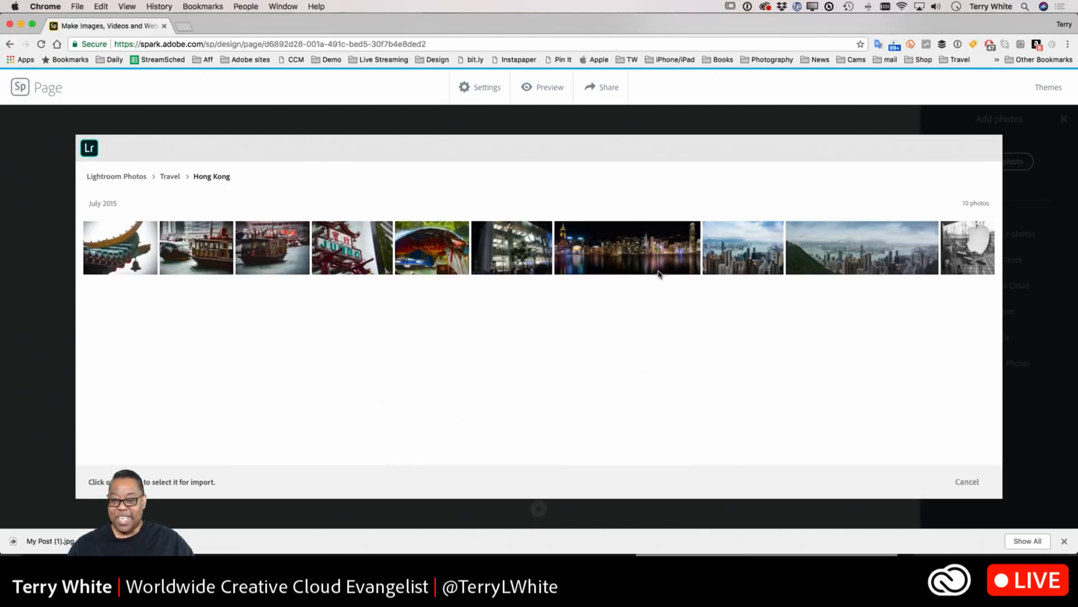
click(724, 253)
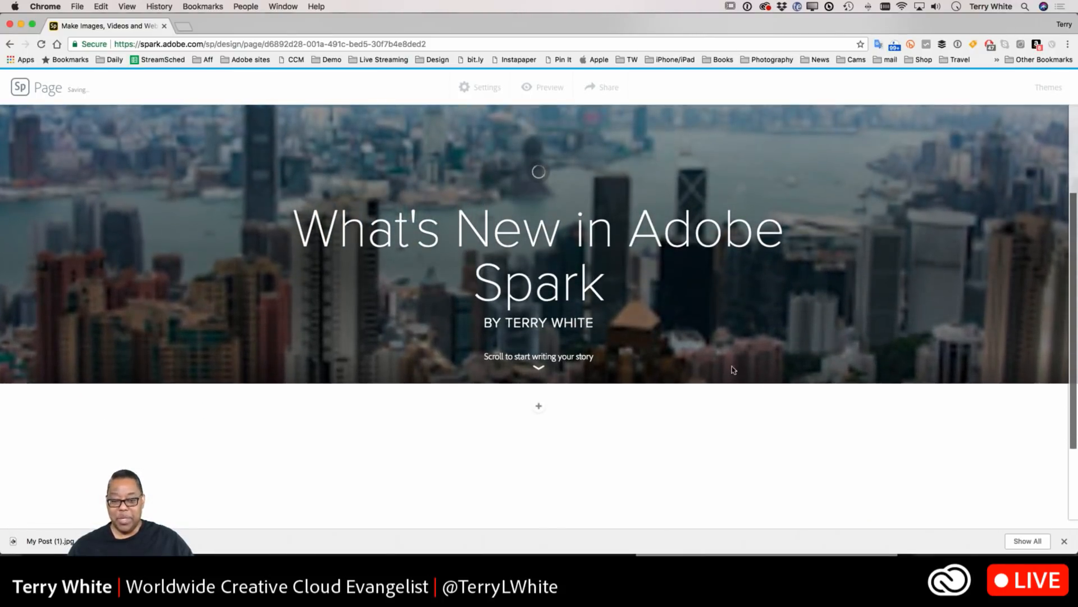
scroll(735, 370, down, 3)
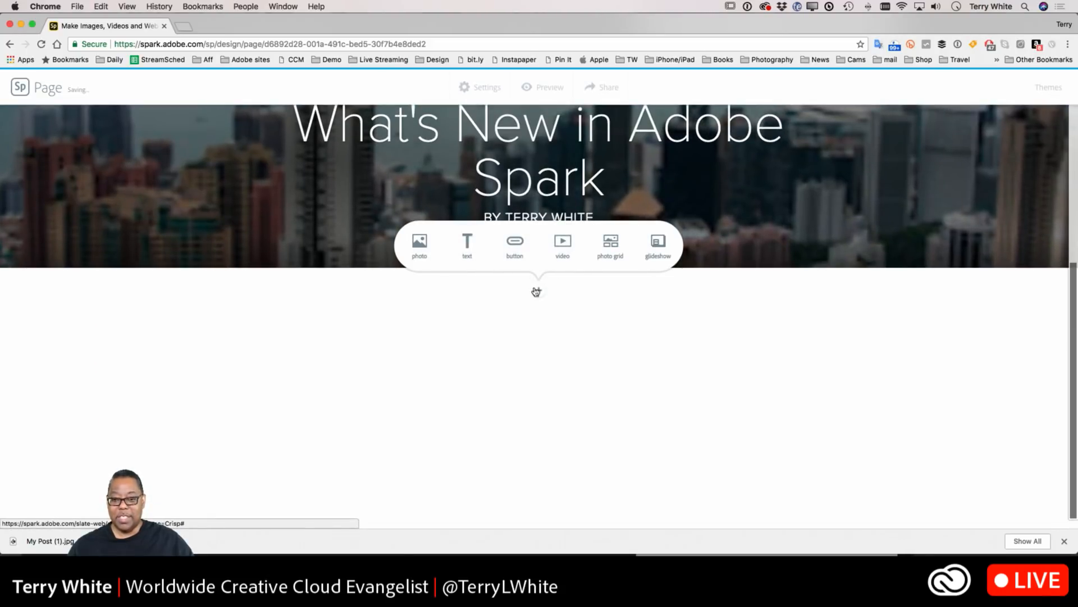
click(421, 246)
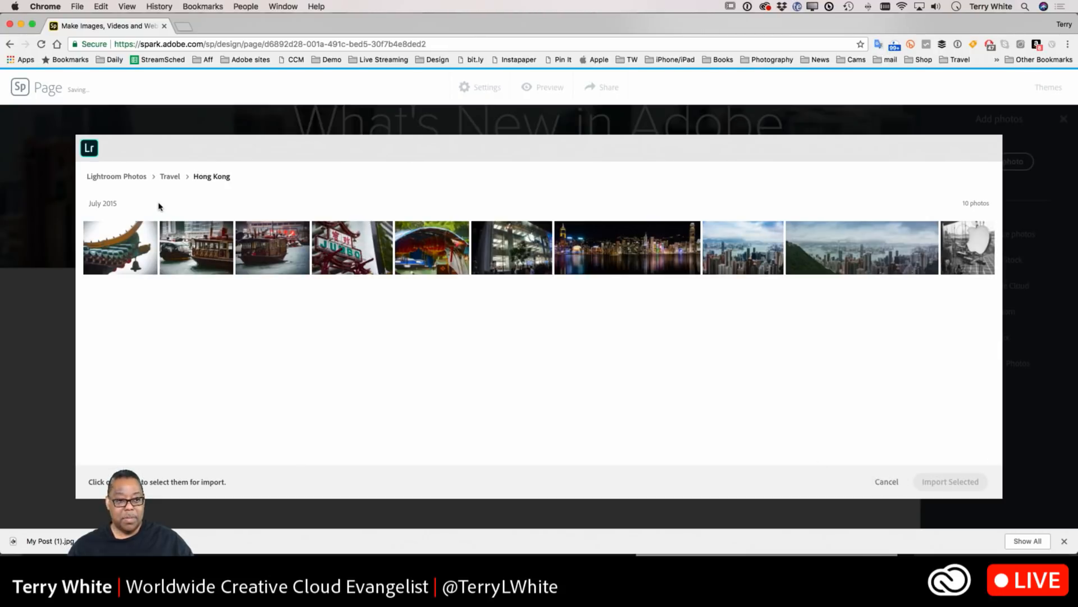
click(895, 482)
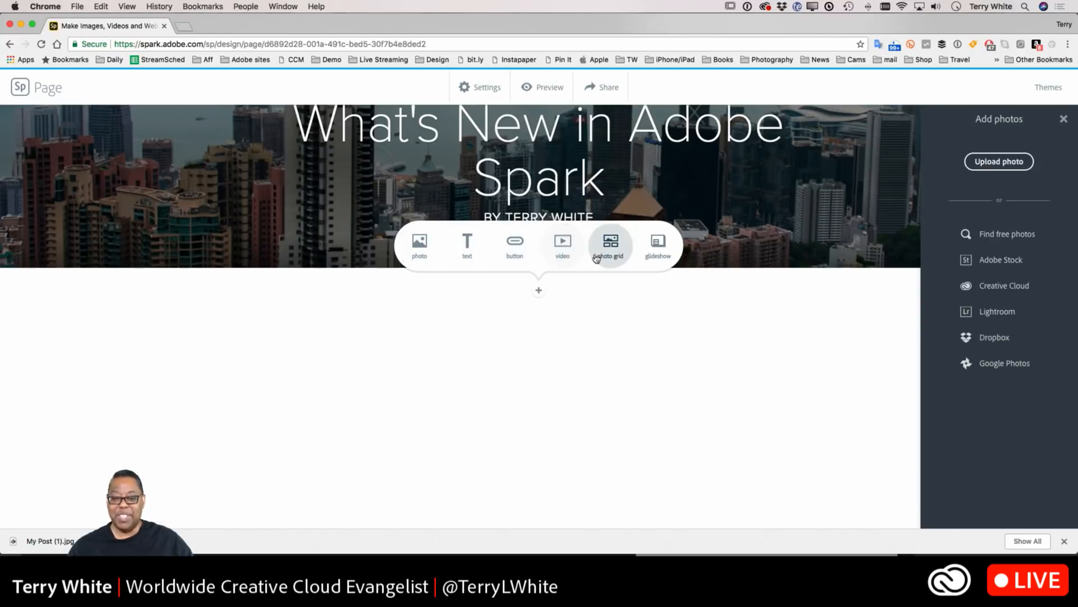
- Add an empty text block below the page's cover and return to the projects overview
click(467, 246)
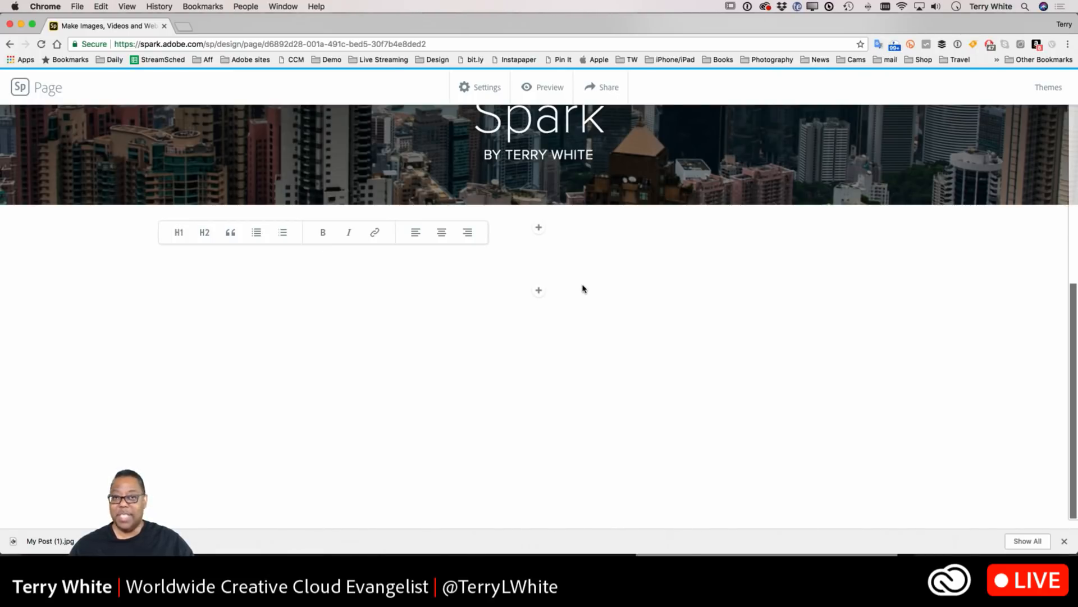
scroll(583, 288, up, 4)
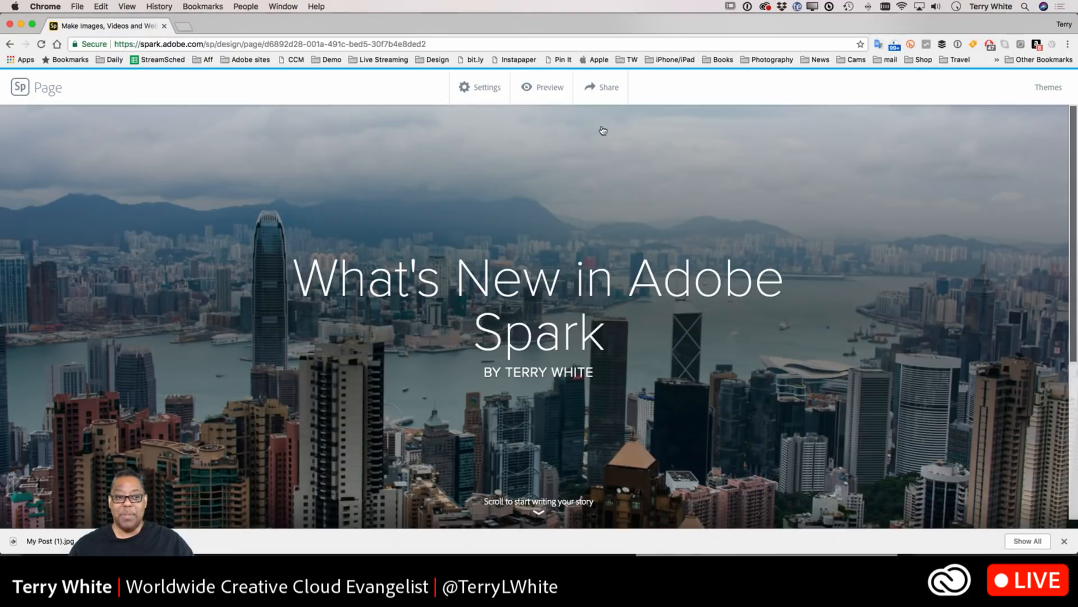
click(22, 88)
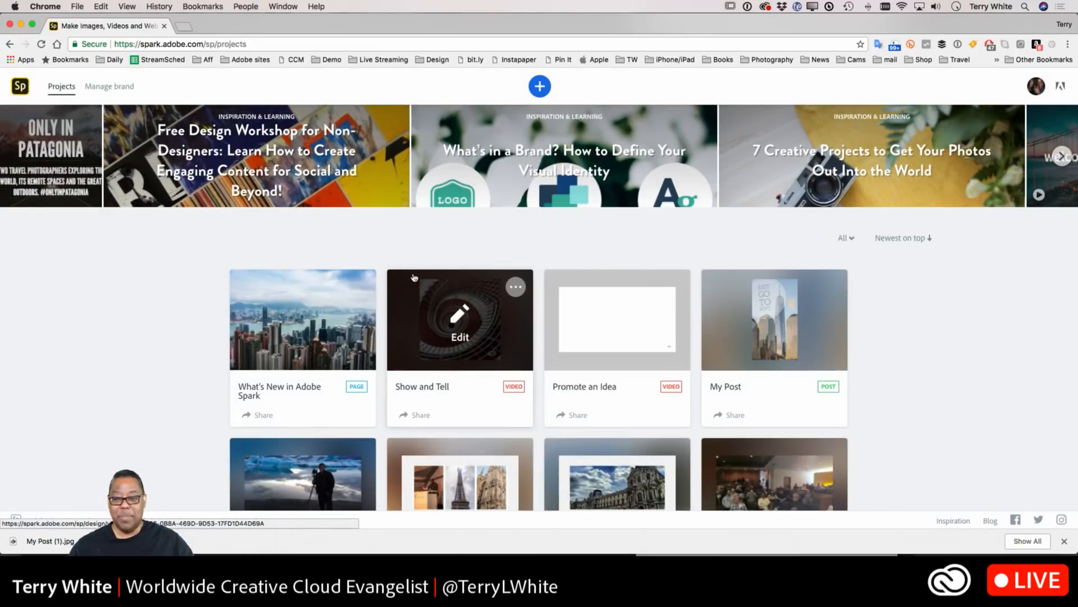
- Go to the inspiration gallery at spark.adobe.com/gallery
click(208, 45)
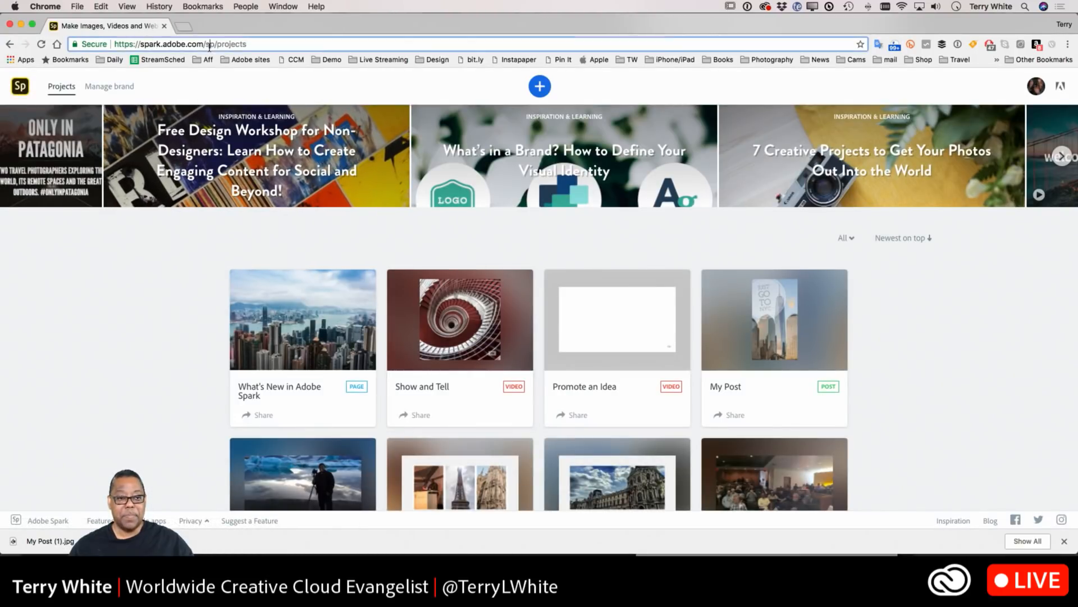
drag(205, 45, 260, 52)
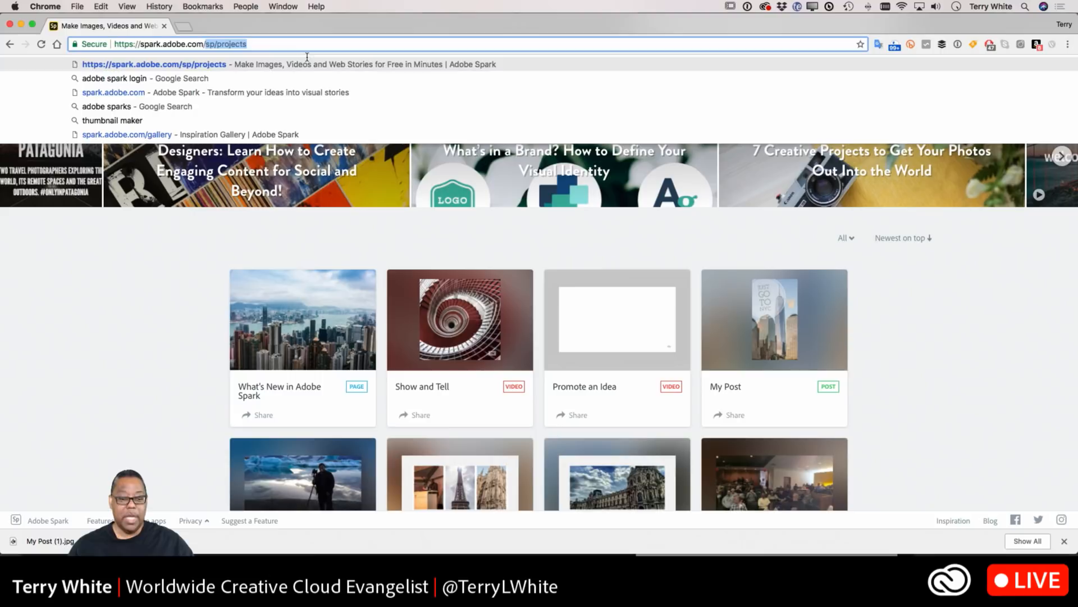
text(ga)
key(Return)
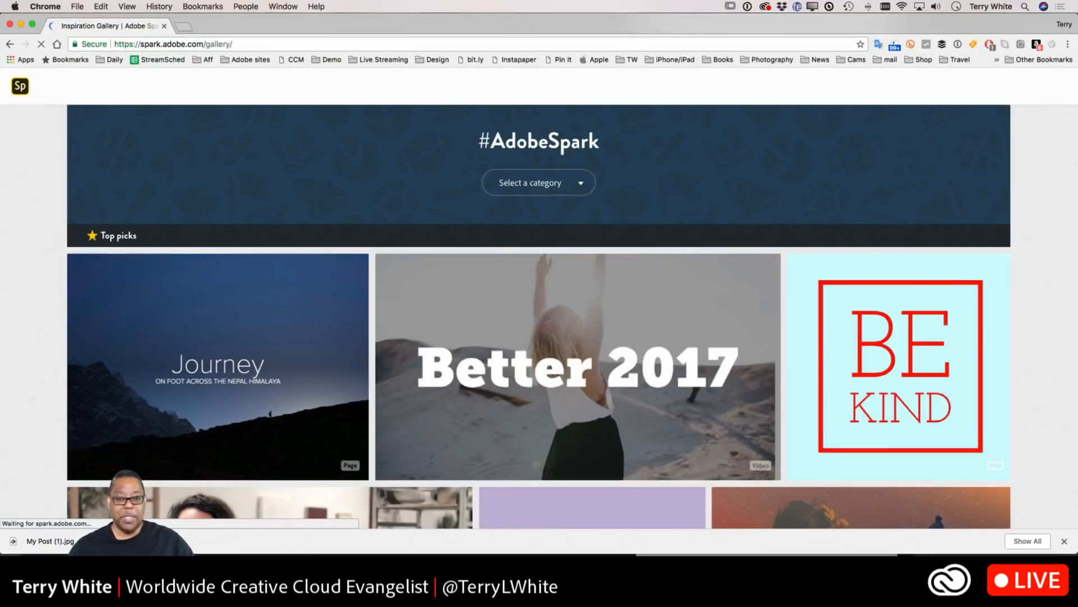
- Open the "Iceland" page example from the gallery's Travel category
scroll(765, 404, down, 10)
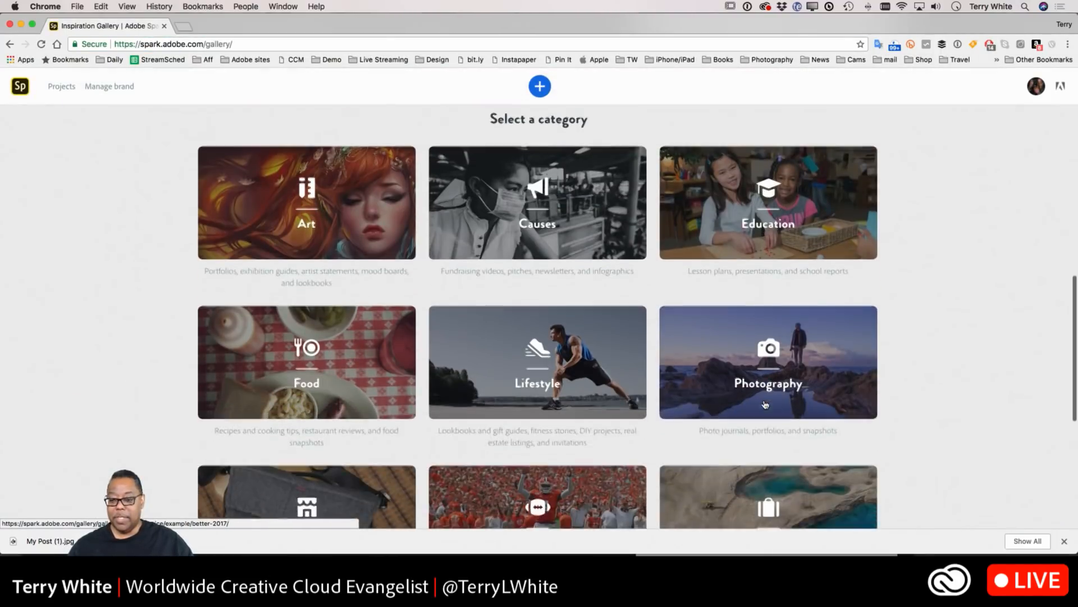
scroll(765, 404, down, 3)
click(767, 443)
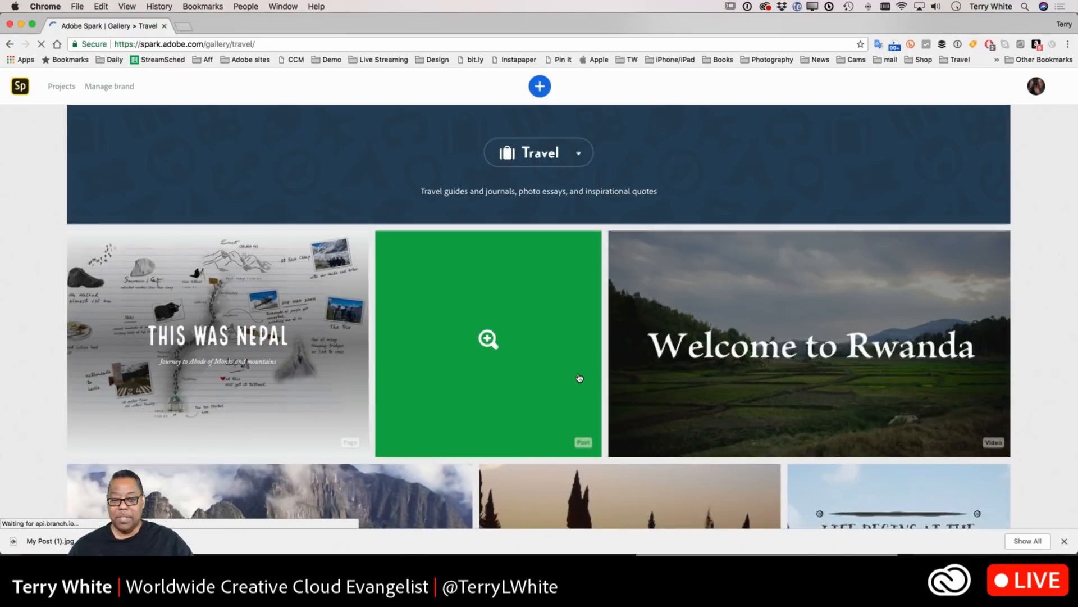
scroll(580, 377, down, 8)
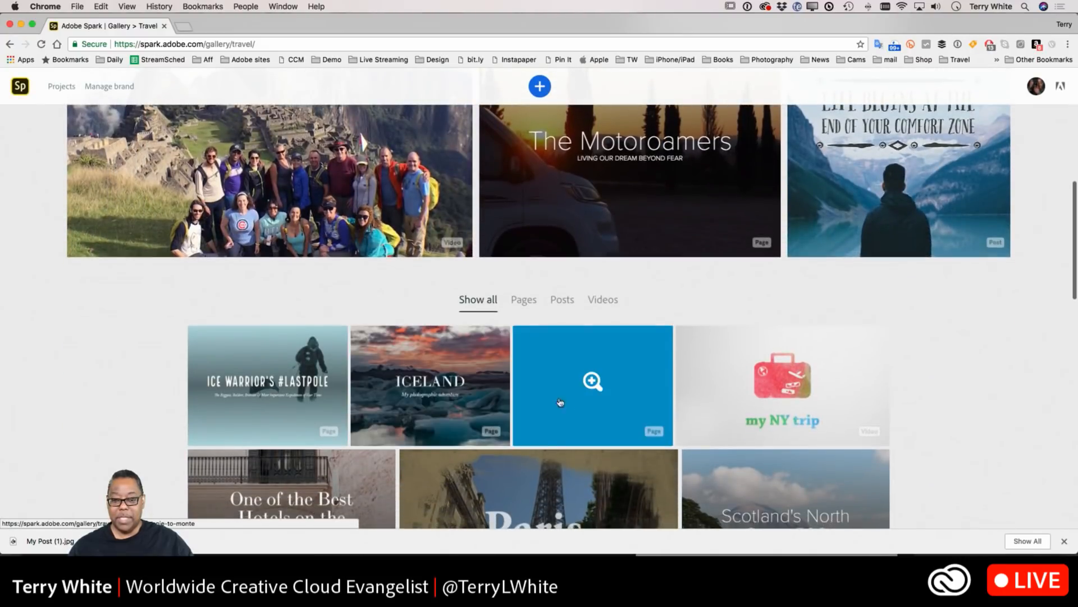
click(452, 403)
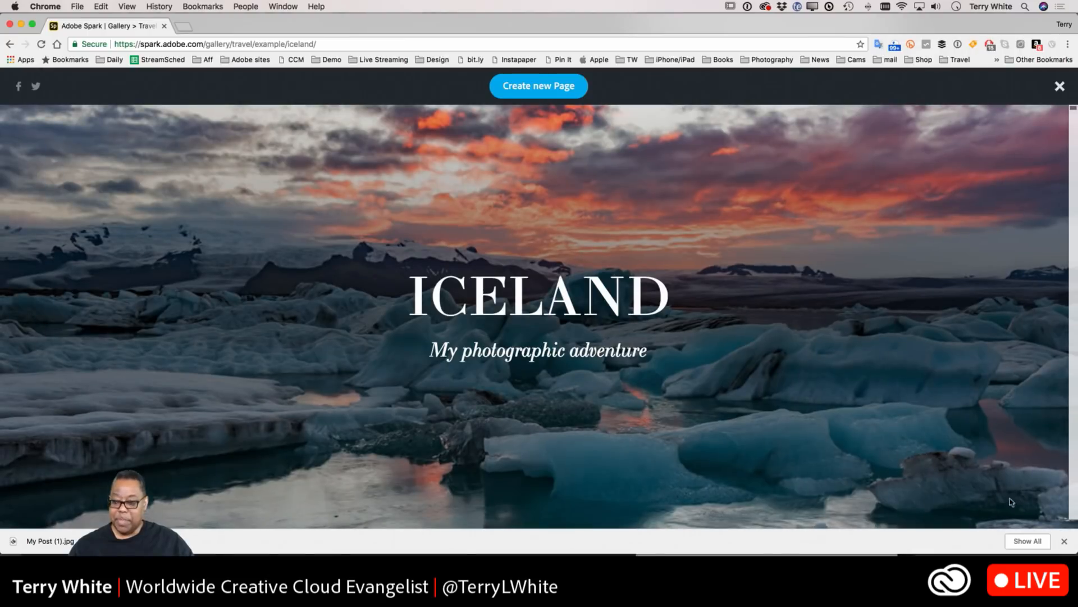
- Dismiss the downloads bar and examine how the Iceland page combines headings, text, photo grids and full-width photos
click(1064, 541)
scroll(747, 375, down, 10)
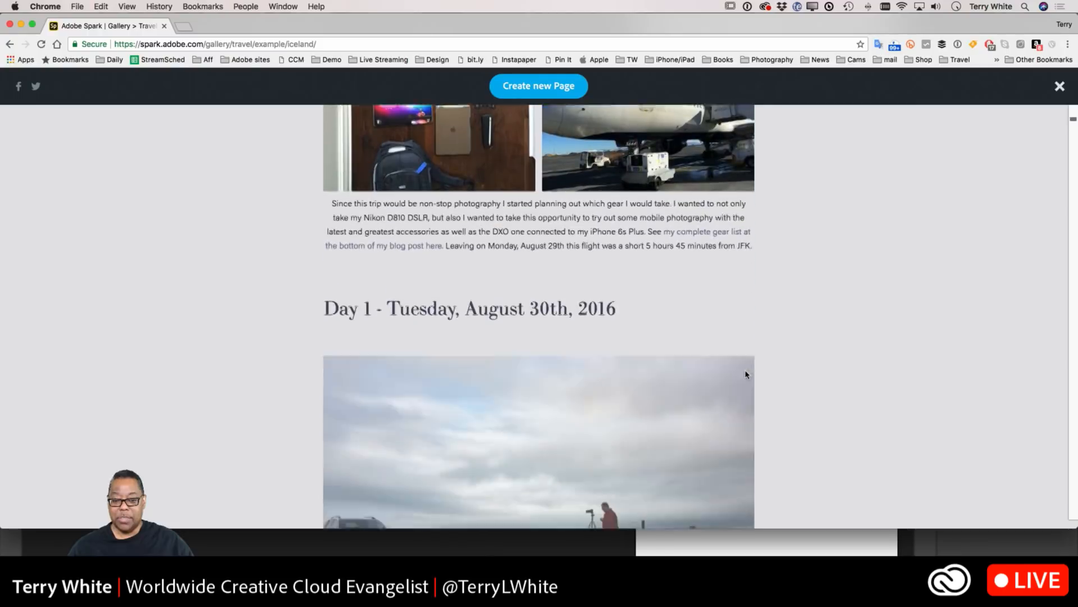
scroll(746, 374, down, 15)
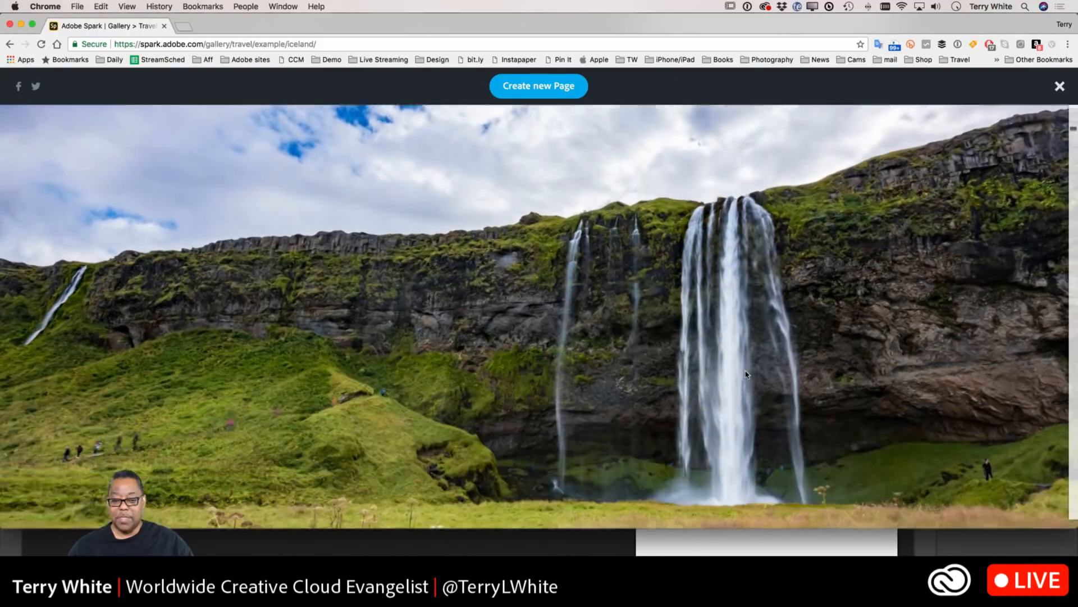
scroll(746, 374, down, 7)
scroll(746, 374, down, 15)
scroll(746, 374, down, 15)
scroll(747, 374, down, 15)
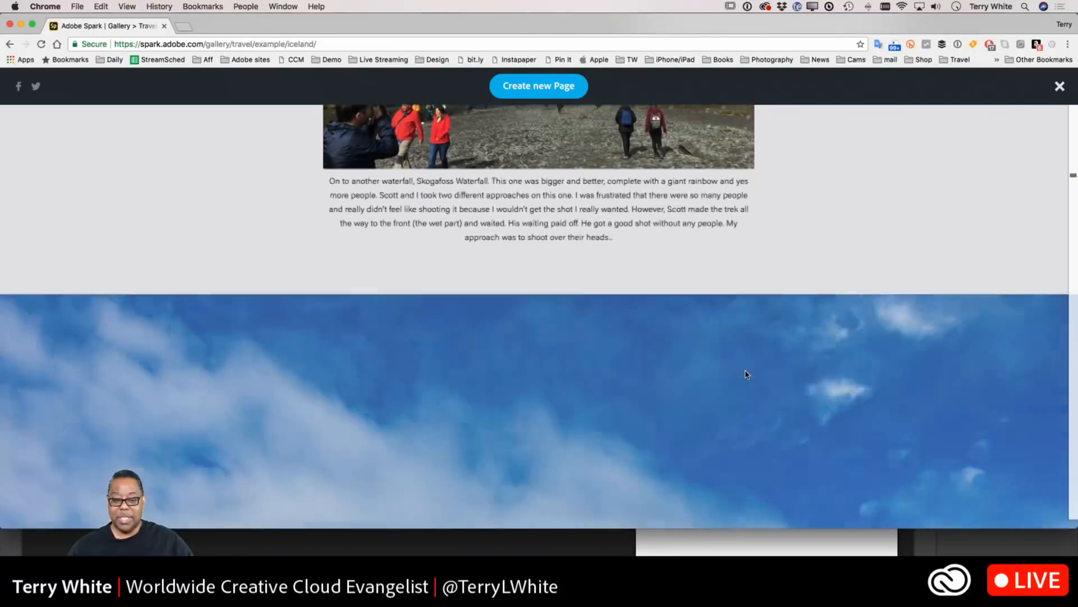
scroll(747, 374, down, 10)
scroll(747, 374, down, 10)
scroll(746, 374, down, 10)
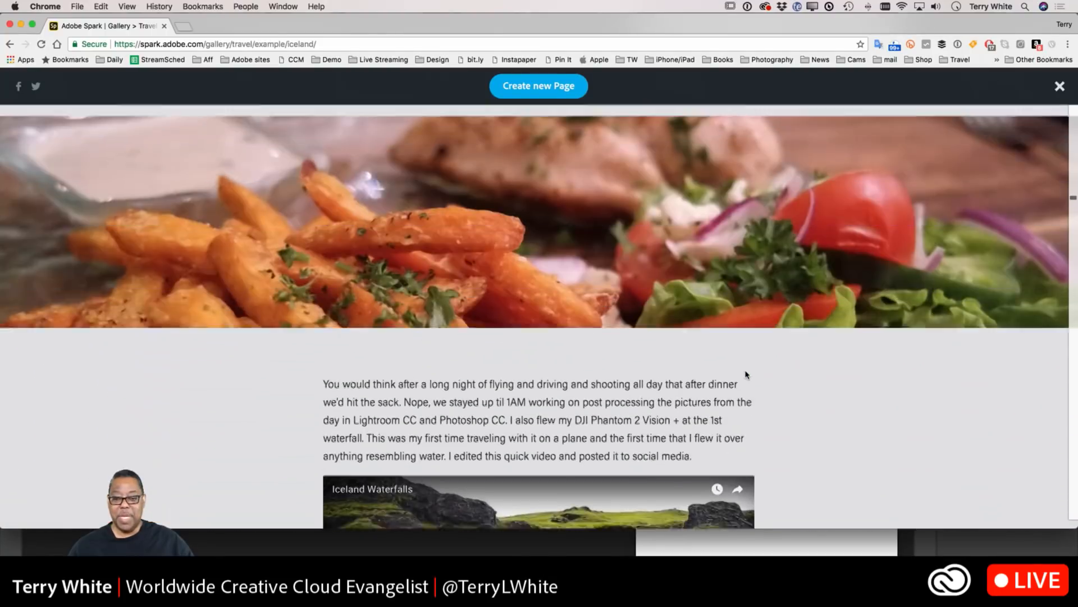
- Play the embedded "Iceland Waterfalls" video above the Day 2 heading and close its player
scroll(747, 374, down, 3)
scroll(702, 382, down, 7)
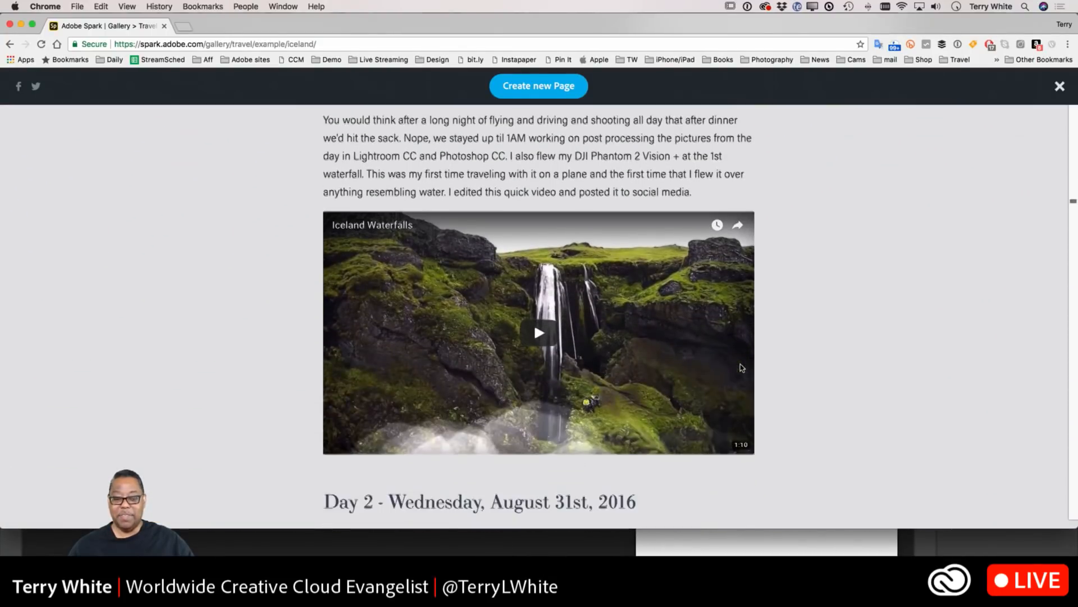
click(540, 280)
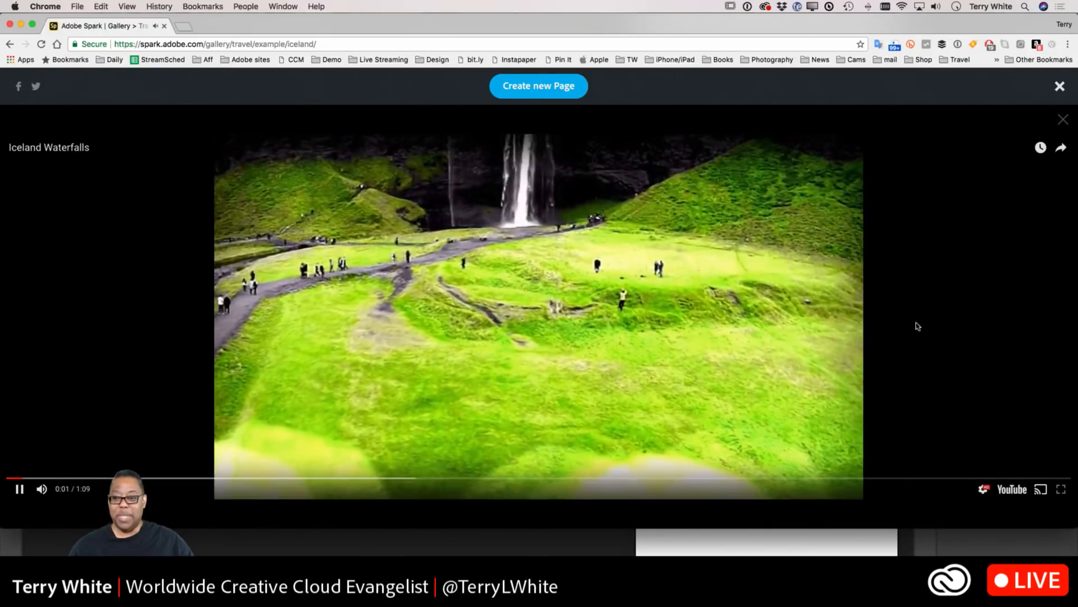
click(1064, 121)
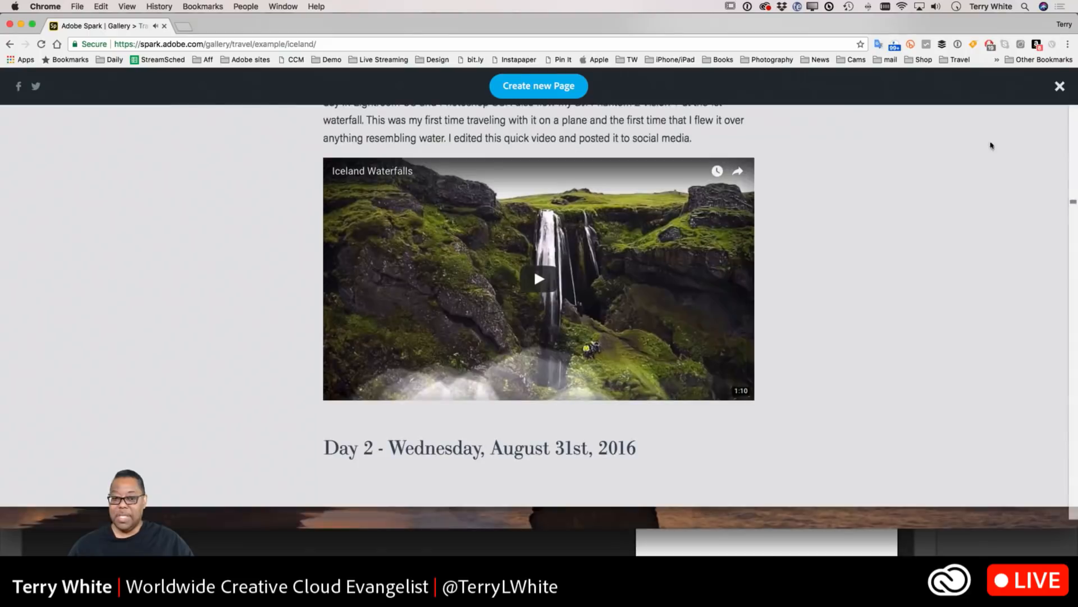